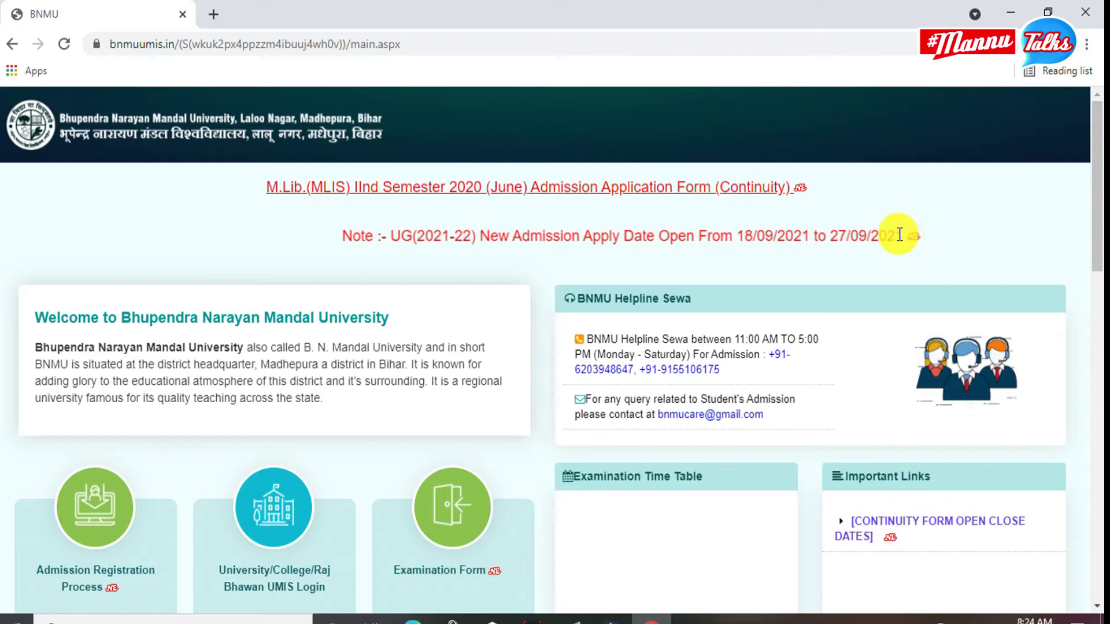
Open the Admission Registration Process portal from the university page.
scroll(643, 274, "down", 1)
scroll(114, 331, "down", 1)
scroll(115, 332, "up", 1)
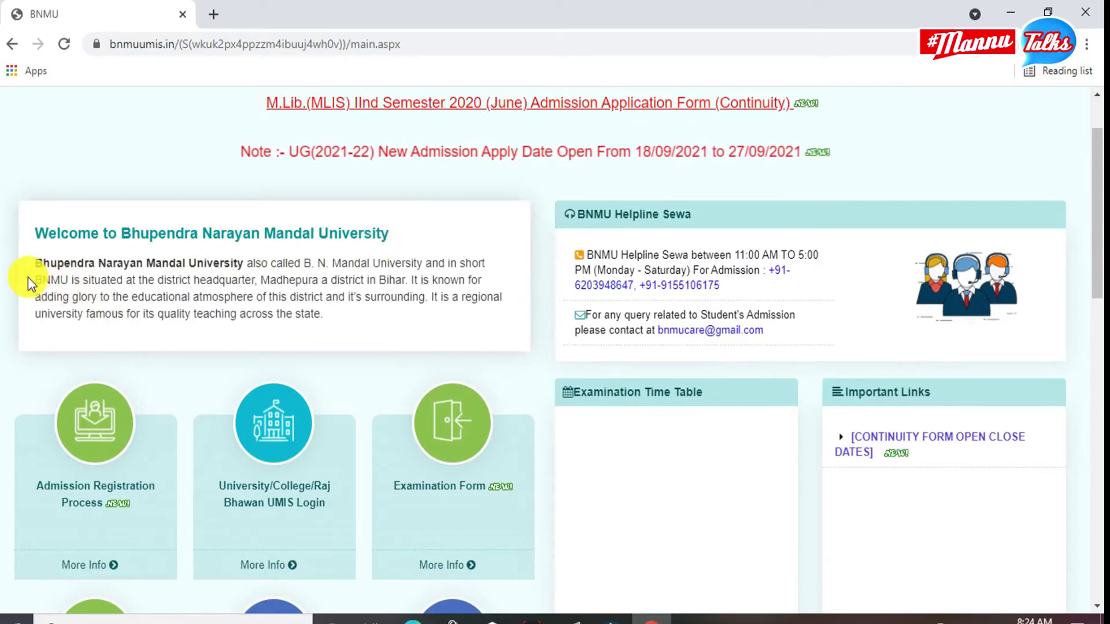
scroll(194, 353, "down", 1)
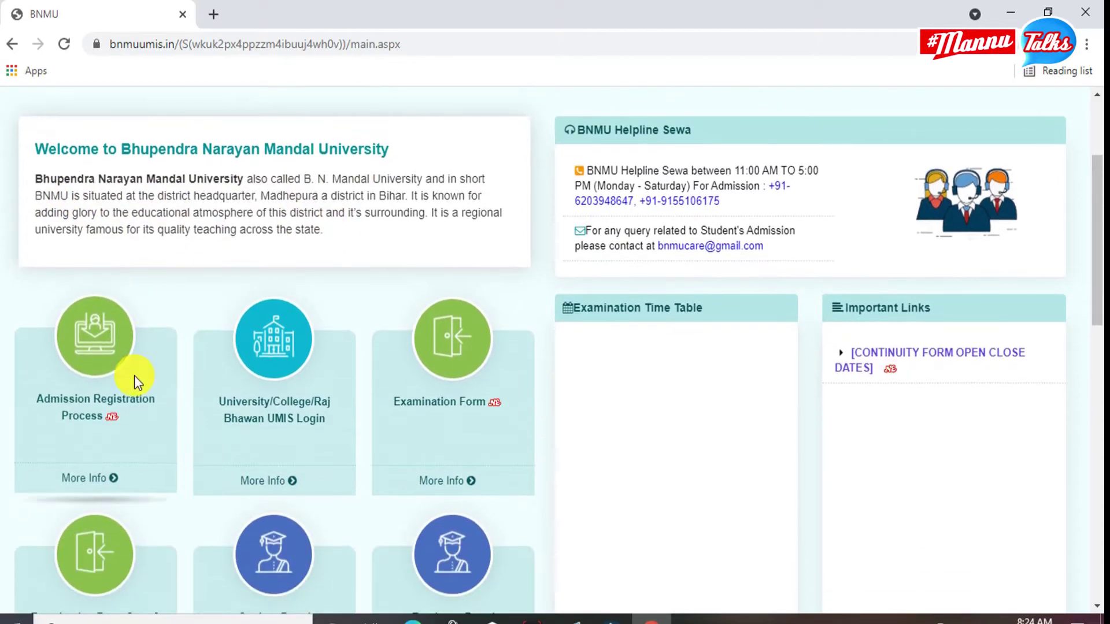
left_click(108, 400)
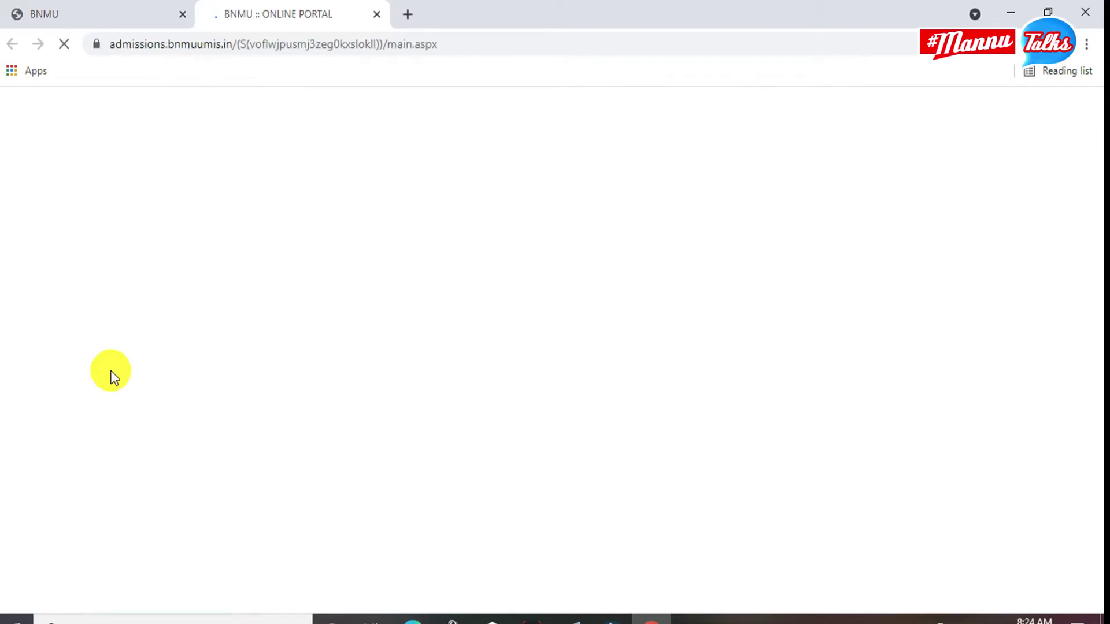
Start a New Admission application to reach the Step 1/6 Personal Information form.
scroll(156, 390, "down", 3)
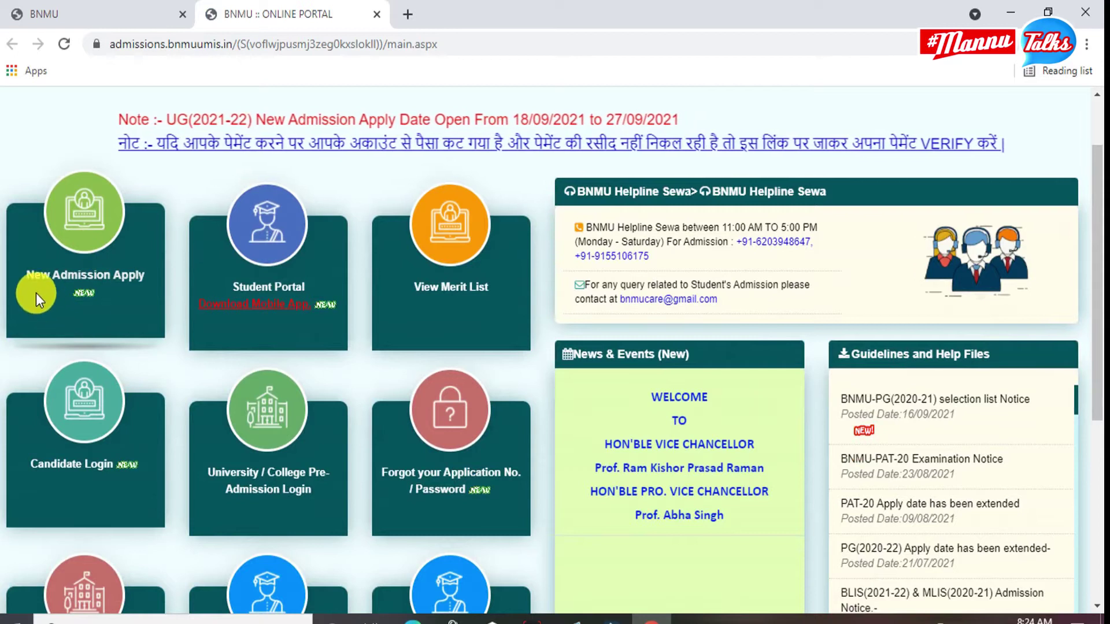
scroll(219, 162, "up", 2)
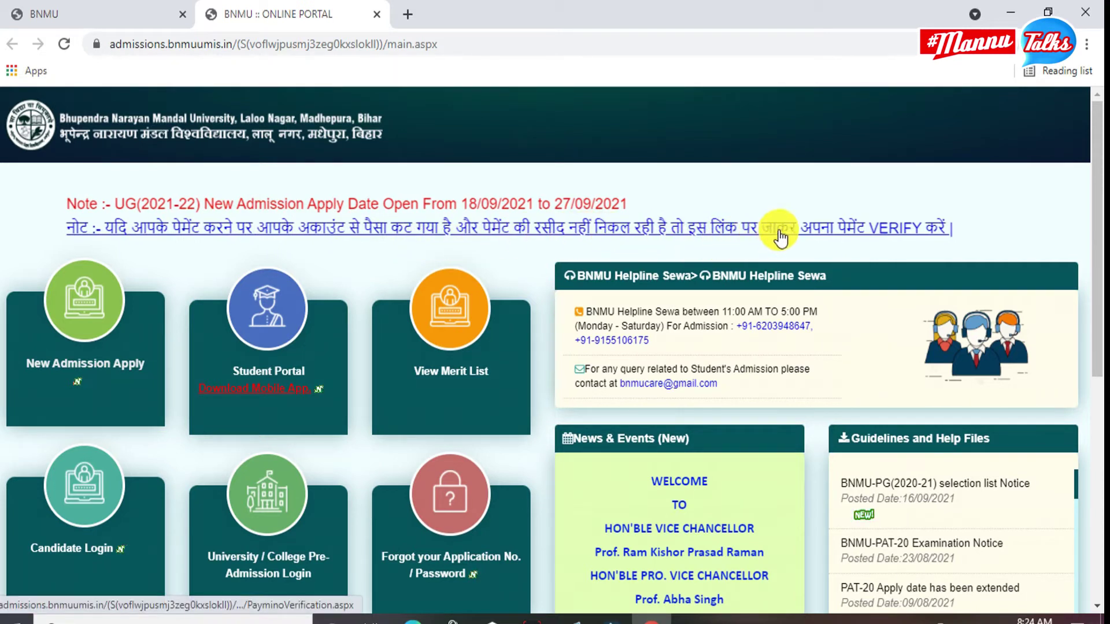
scroll(404, 266, "down", 5)
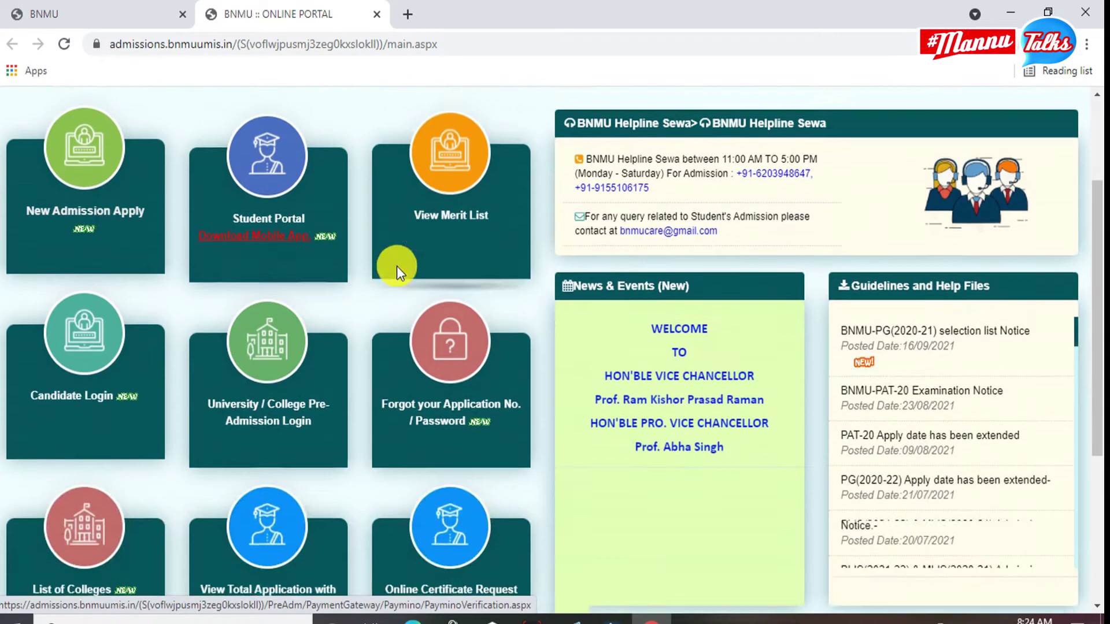
scroll(38, 286, "up", 1)
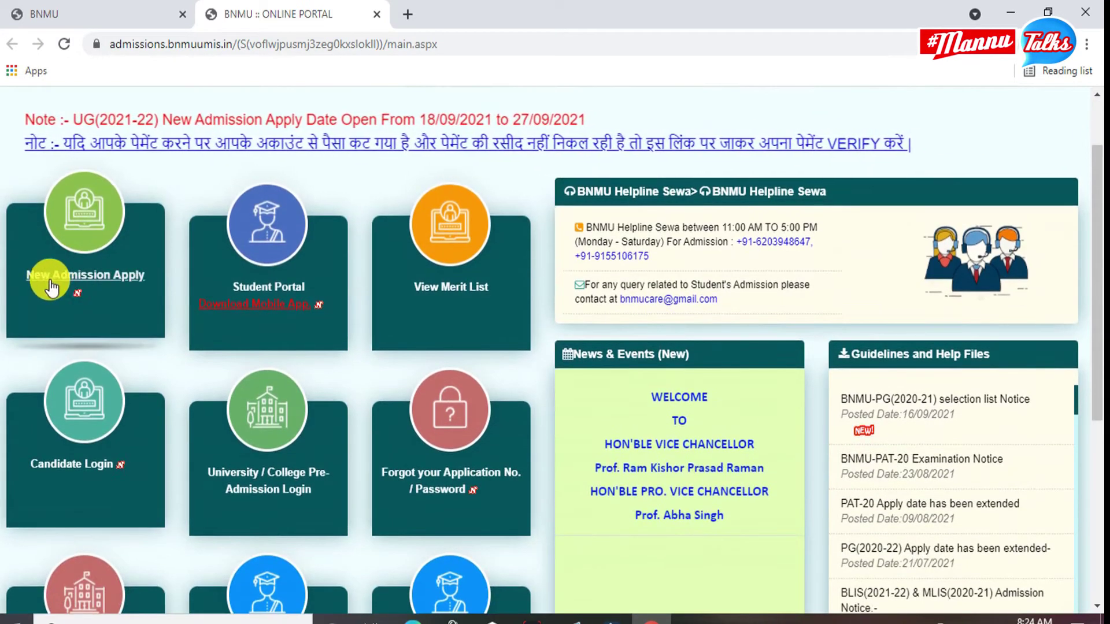
left_click(79, 288)
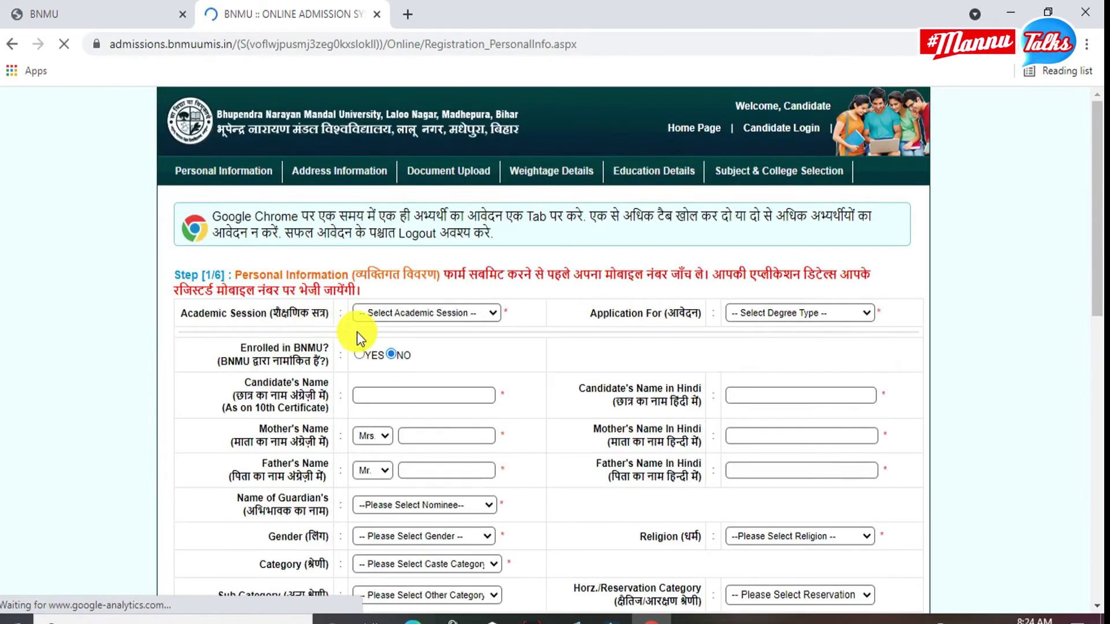
Scroll through the blank Personal Information form, from academic session to 10th/12th identity details.
scroll(358, 336, "down", 10)
scroll(380, 373, "down", 1)
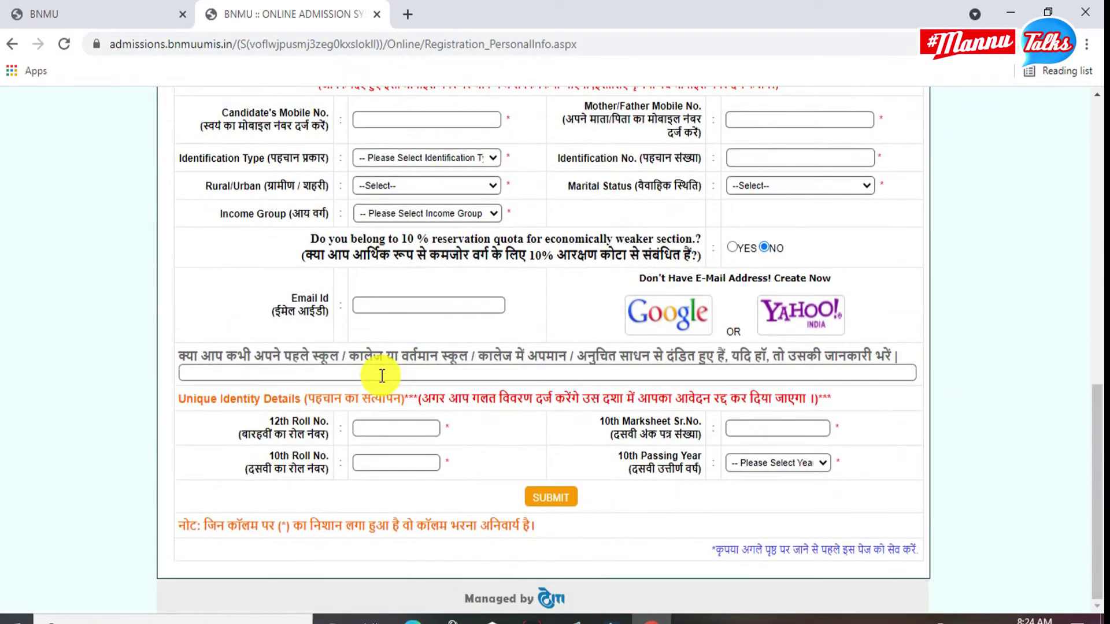
scroll(380, 373, "up", 10)
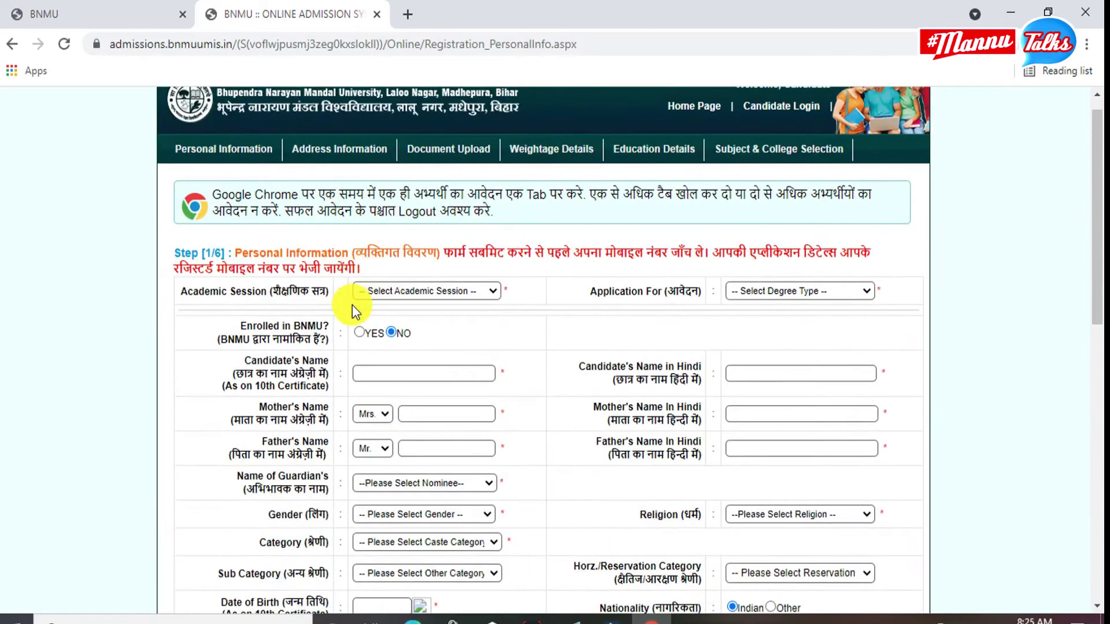
scroll(324, 294, "up", 1)
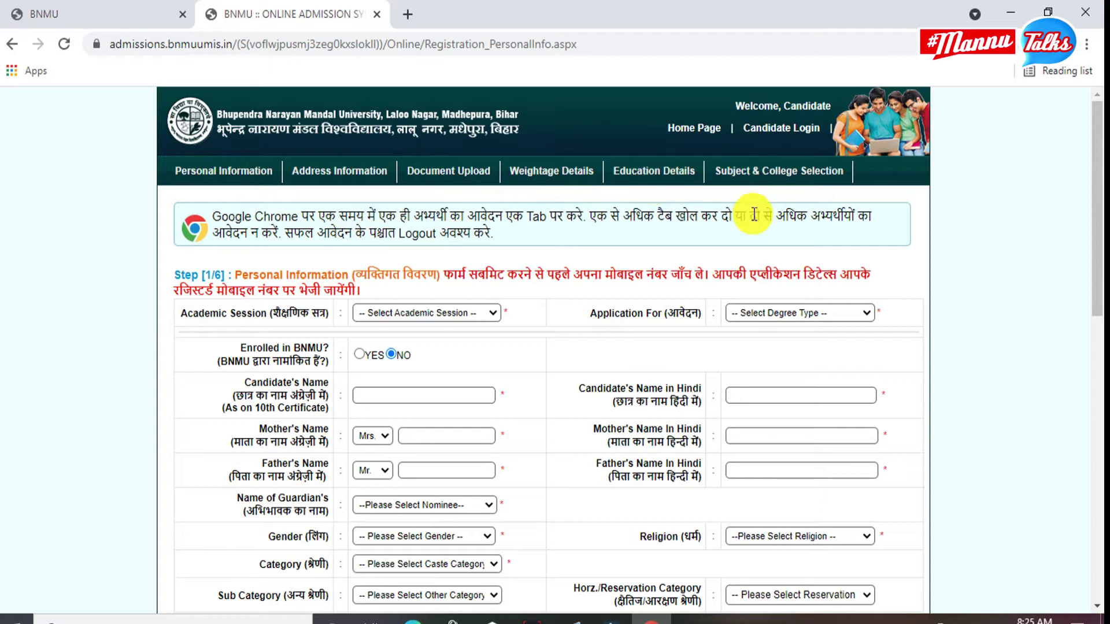
scroll(686, 324, "down", 10)
scroll(689, 320, "down", 1)
scroll(688, 319, "up", 6)
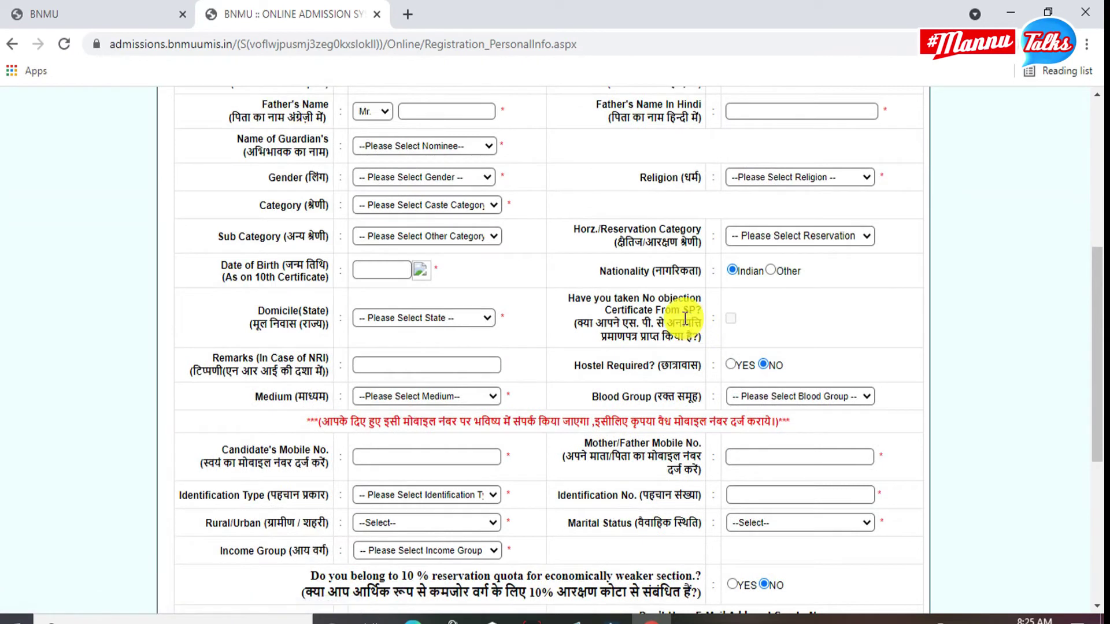
scroll(684, 318, "up", 6)
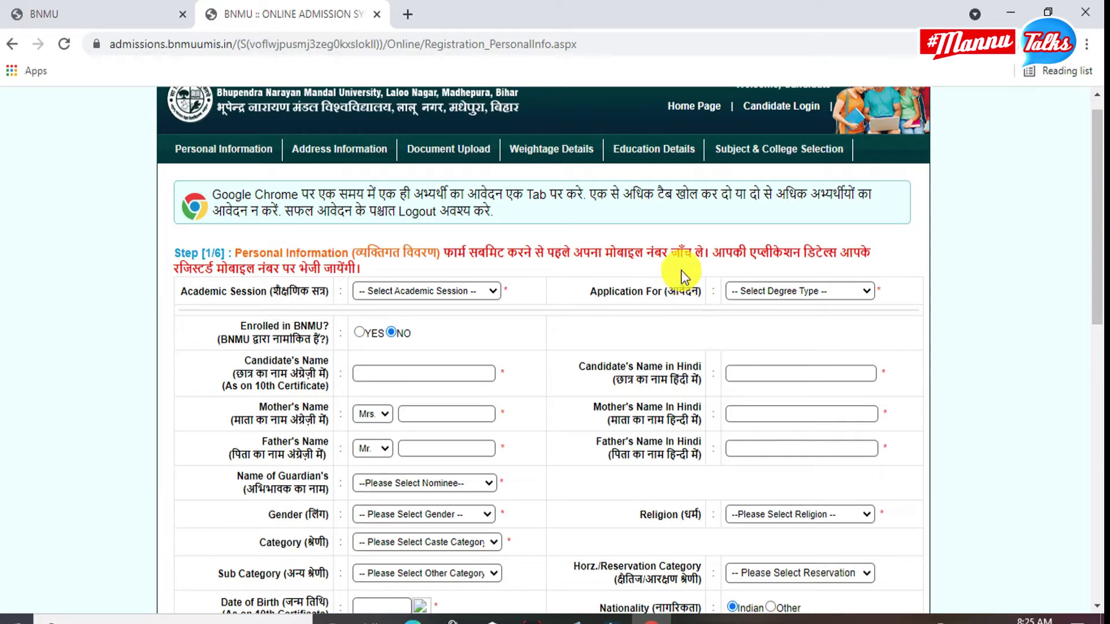
scroll(733, 327, "down", 5)
Set Academic Session to 2021 - 2022 and Application For to Under Graduate (UG).
scroll(850, 495, "up", 5)
left_click(487, 298)
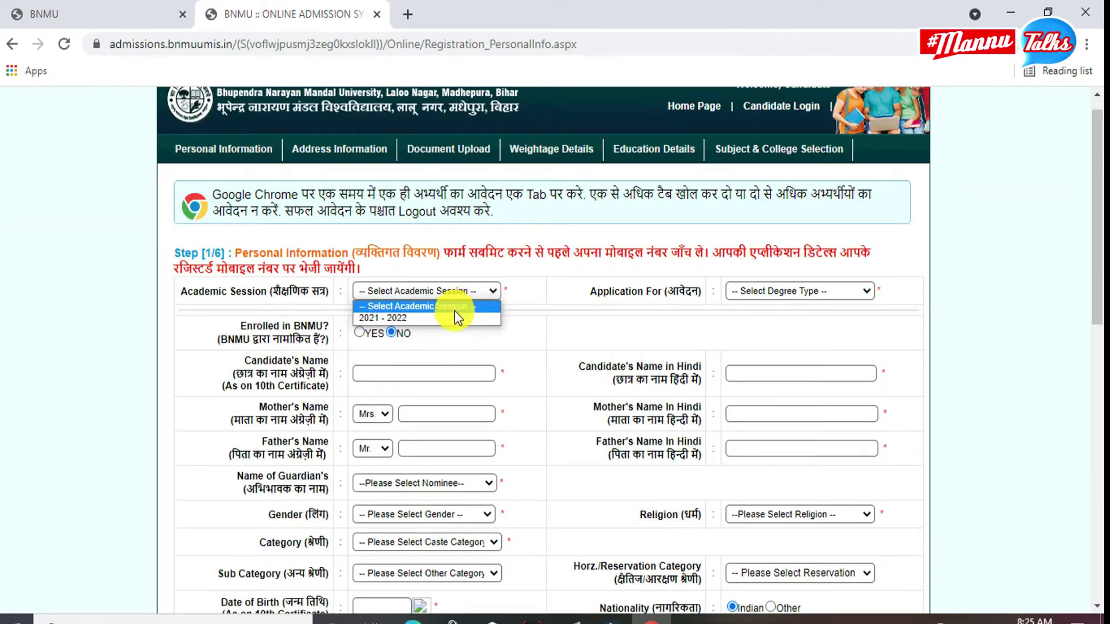
left_click(434, 320)
left_click(775, 292)
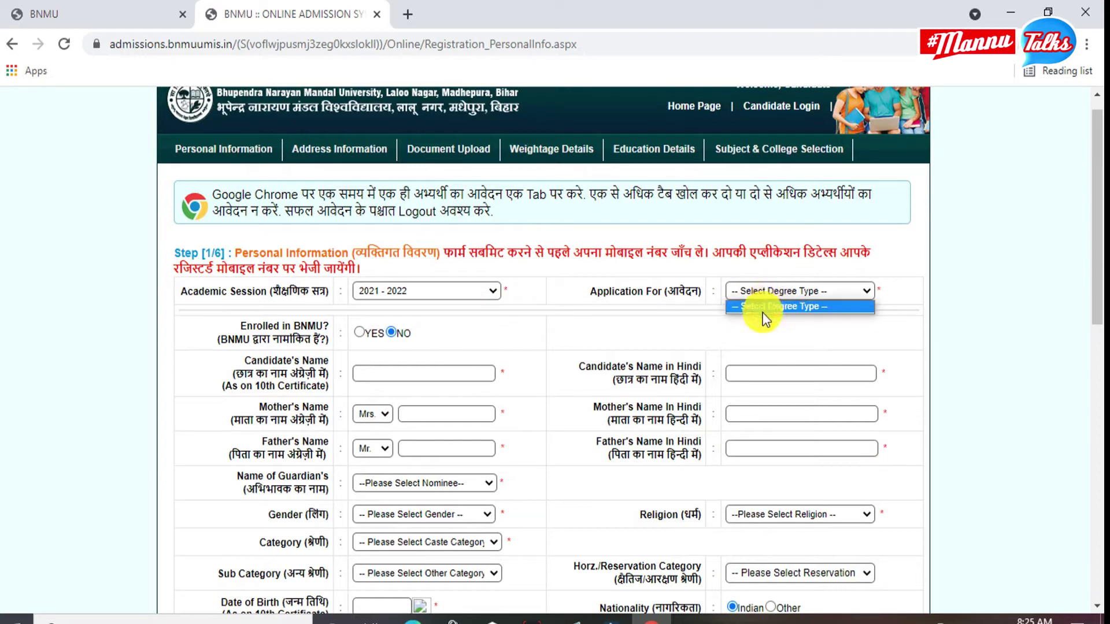
left_click(767, 289)
left_click(768, 291)
left_click(771, 320)
scroll(369, 342, "down", 3)
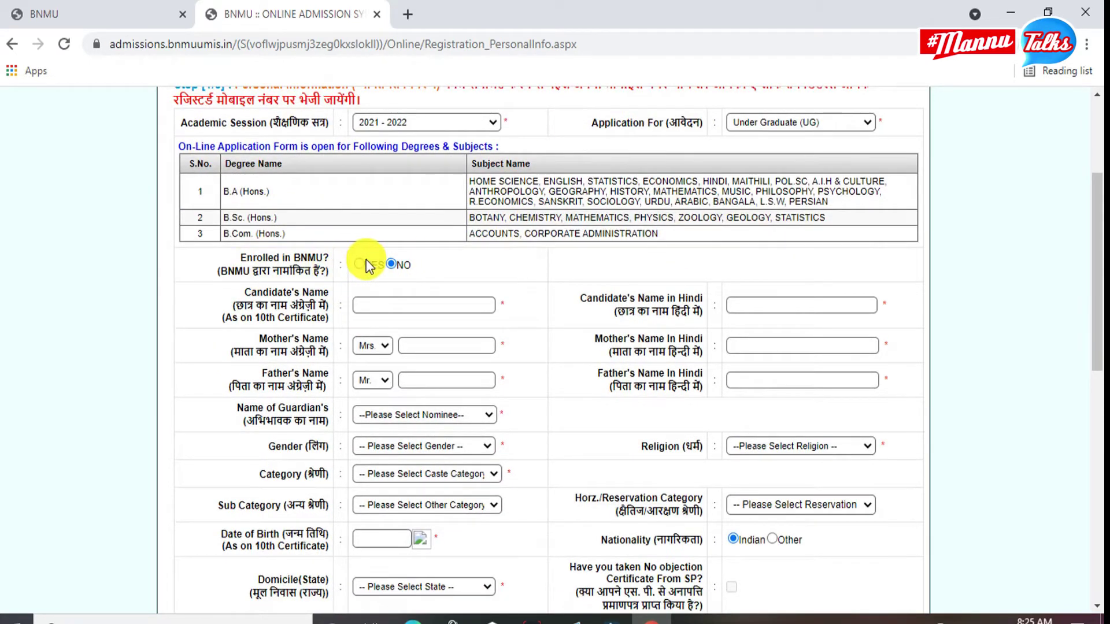
Fill in the candidate's name in English and Hindi from autofill suggestions.
left_click(384, 304)
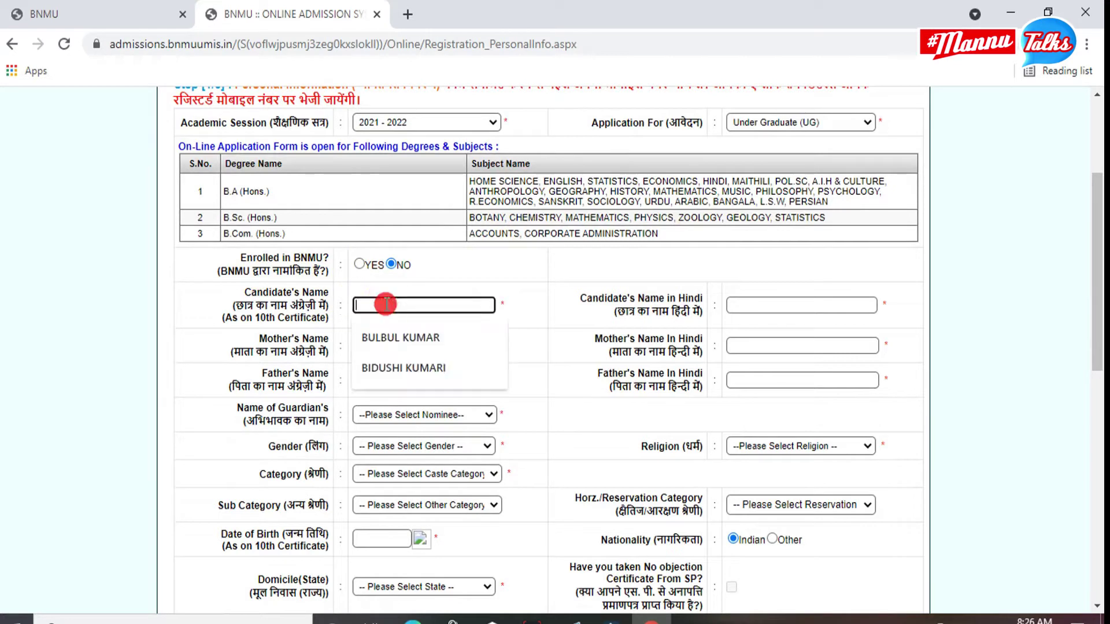
left_click(394, 368)
left_click(748, 304)
left_click(764, 368)
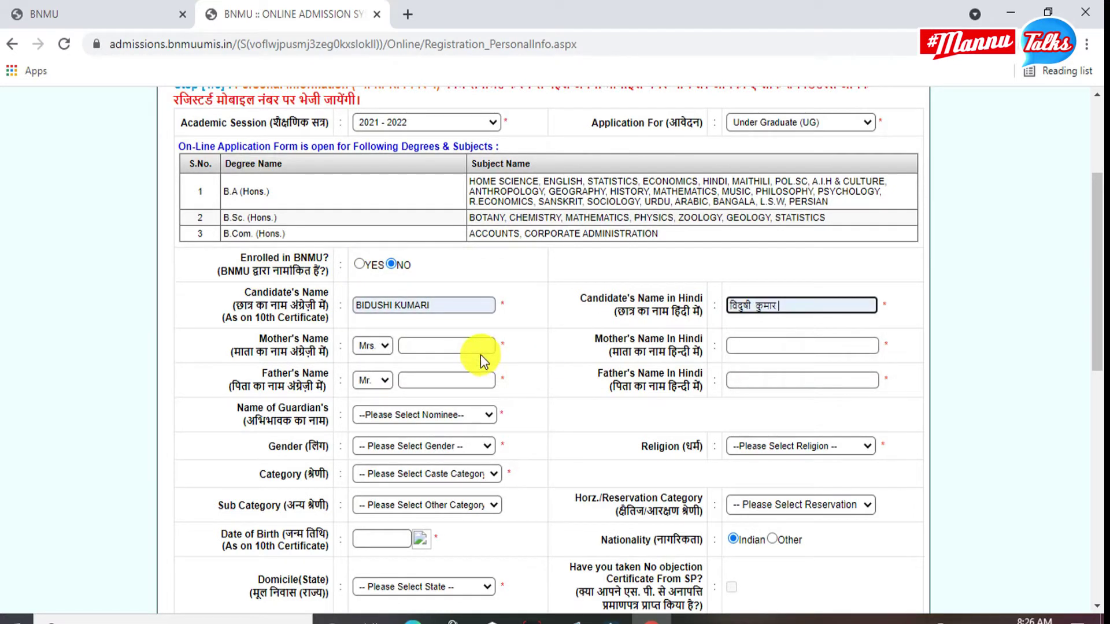
Fill in the mother's and father's names in English and Hindi from suggestions.
left_click(474, 346)
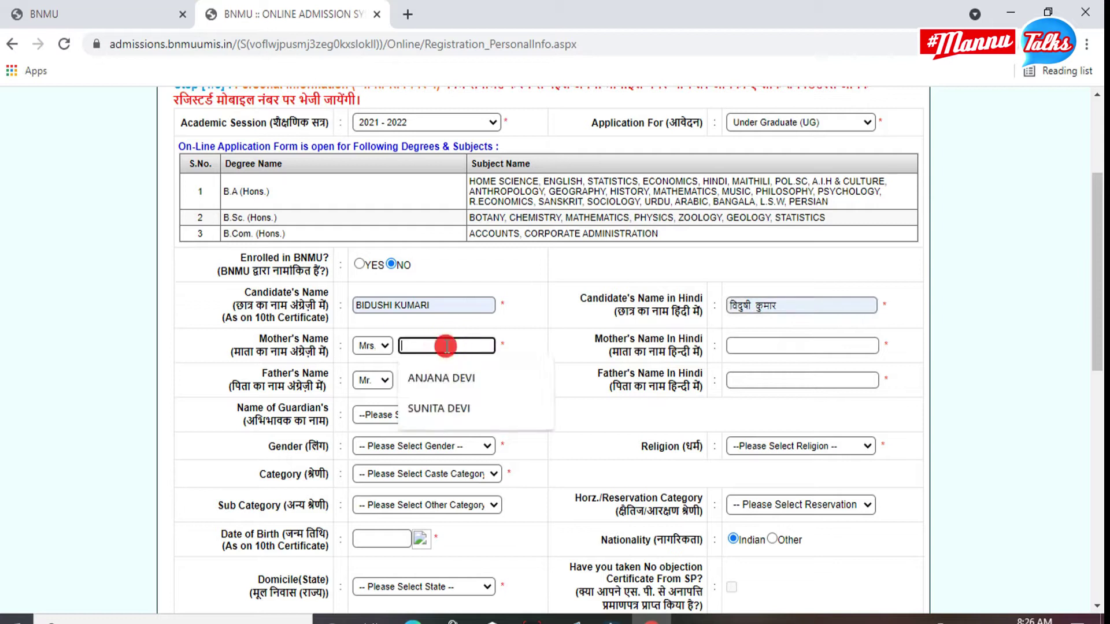
left_click(443, 406)
left_click(790, 345)
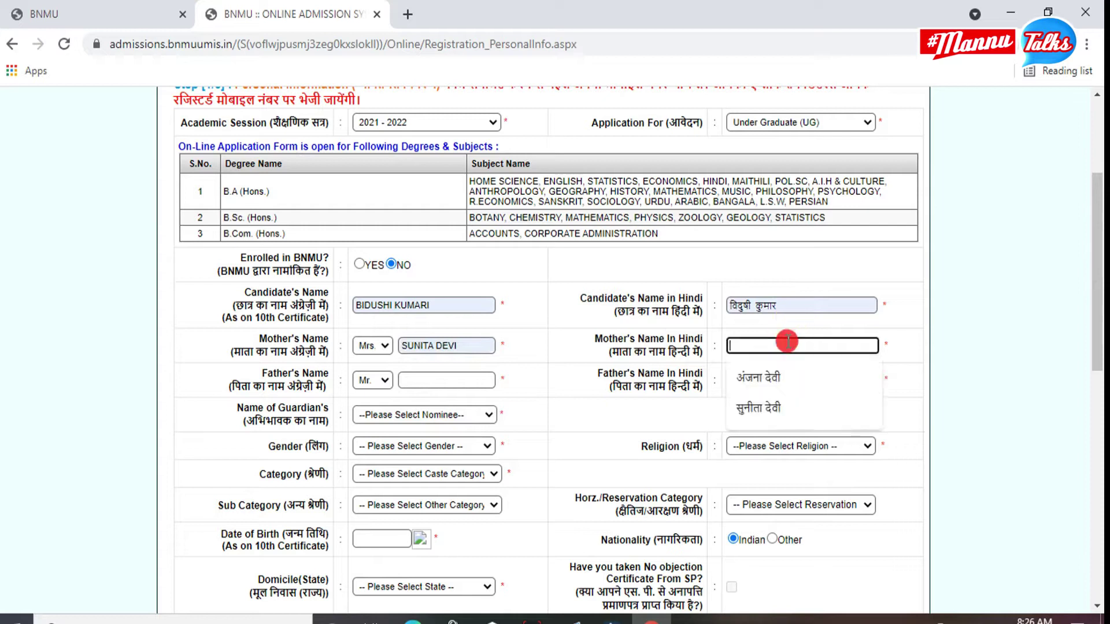
left_click(779, 403)
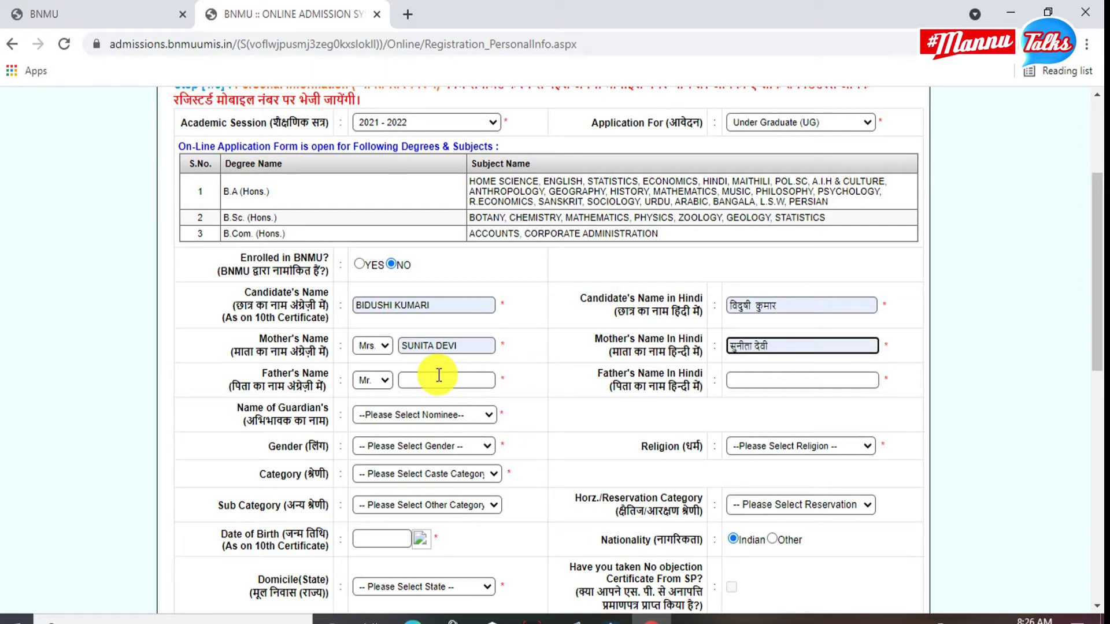
left_click(438, 375)
left_click(441, 443)
left_click(753, 382)
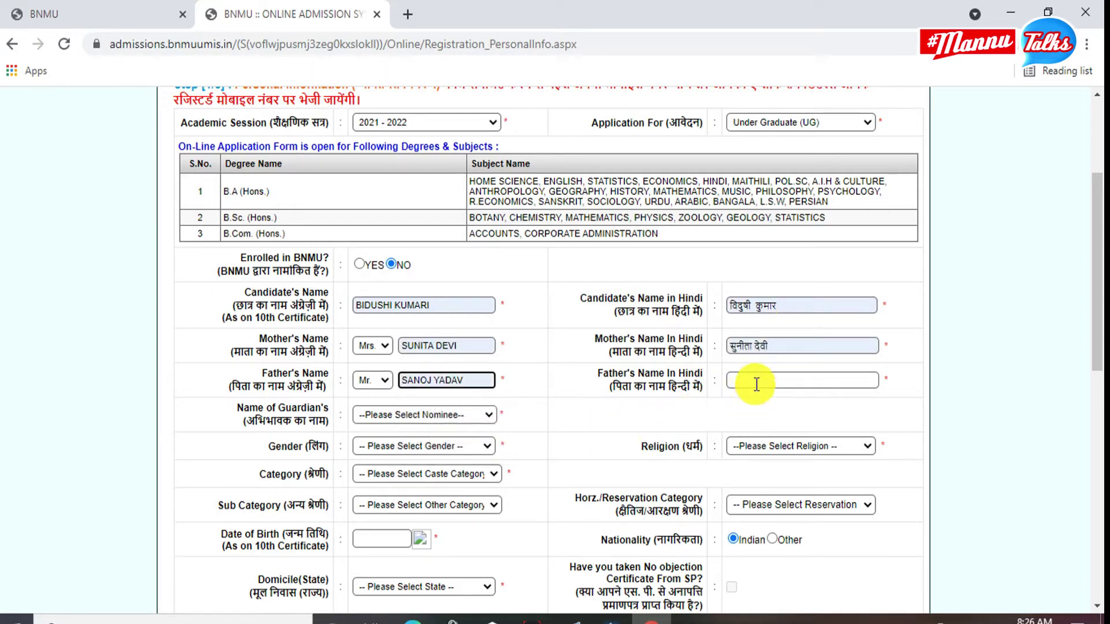
left_click(755, 412)
scroll(675, 393, "down", 3)
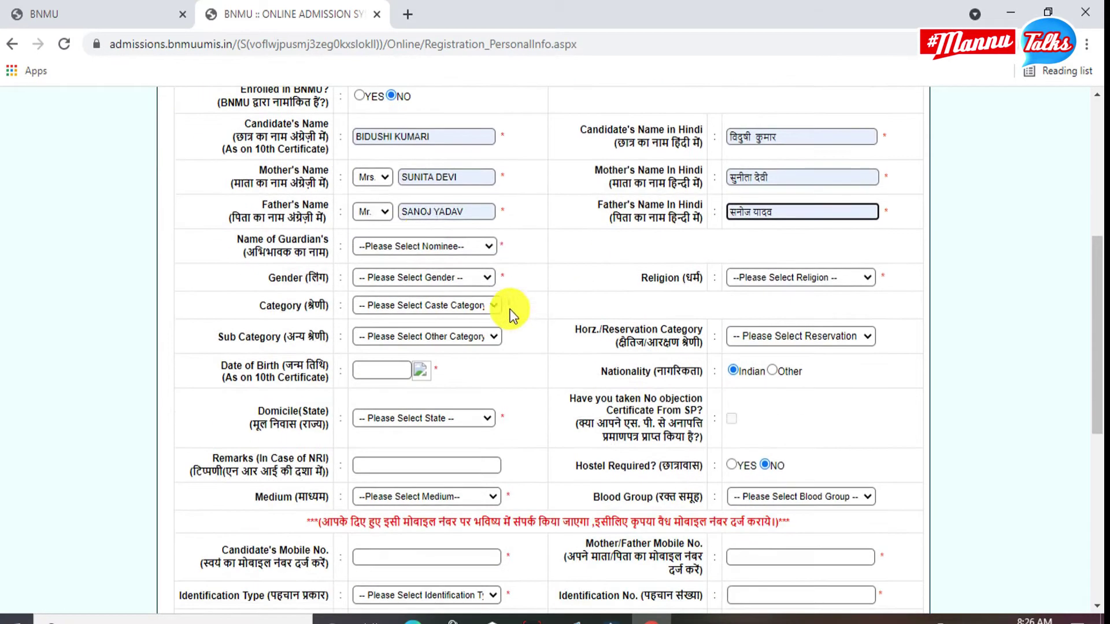
Set the guardian to Father, gender to Female and category to BC.
left_click(434, 253)
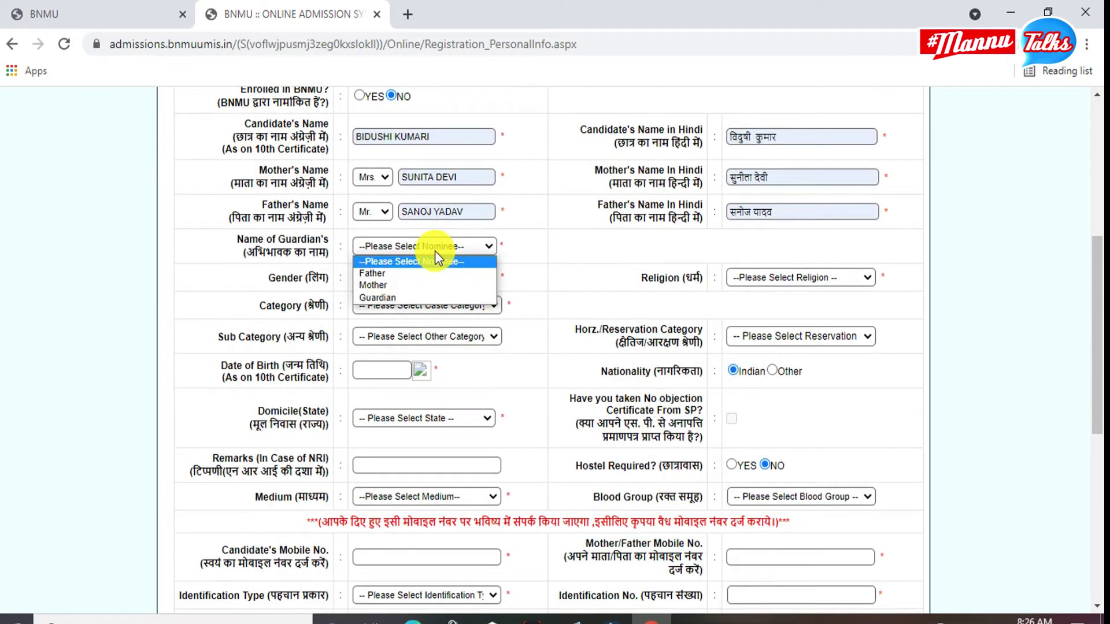
left_click(428, 275)
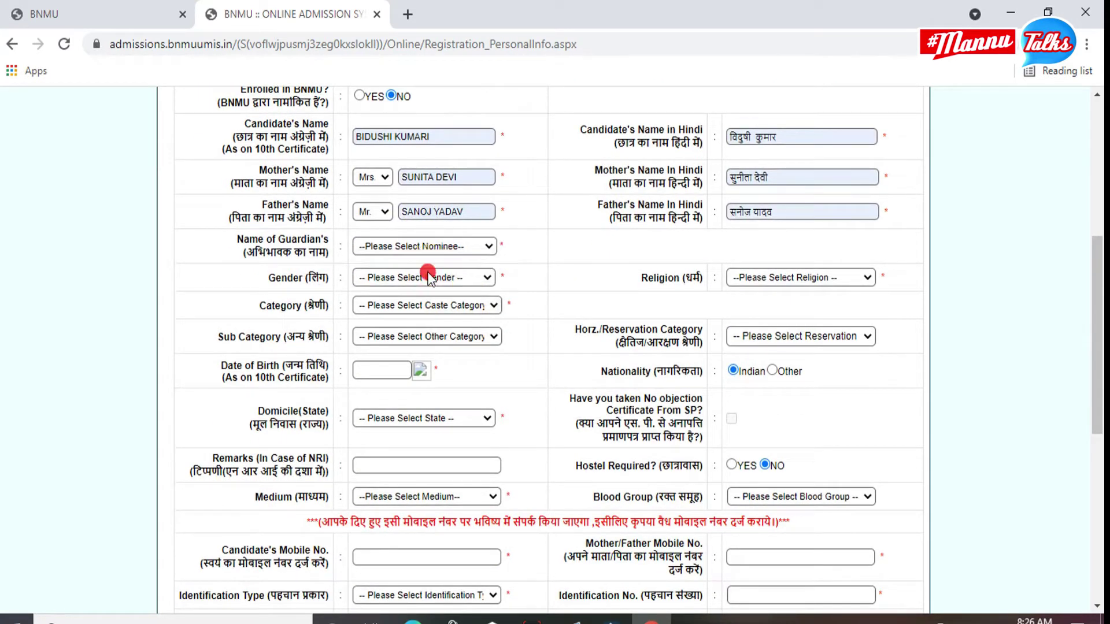
left_click(735, 279)
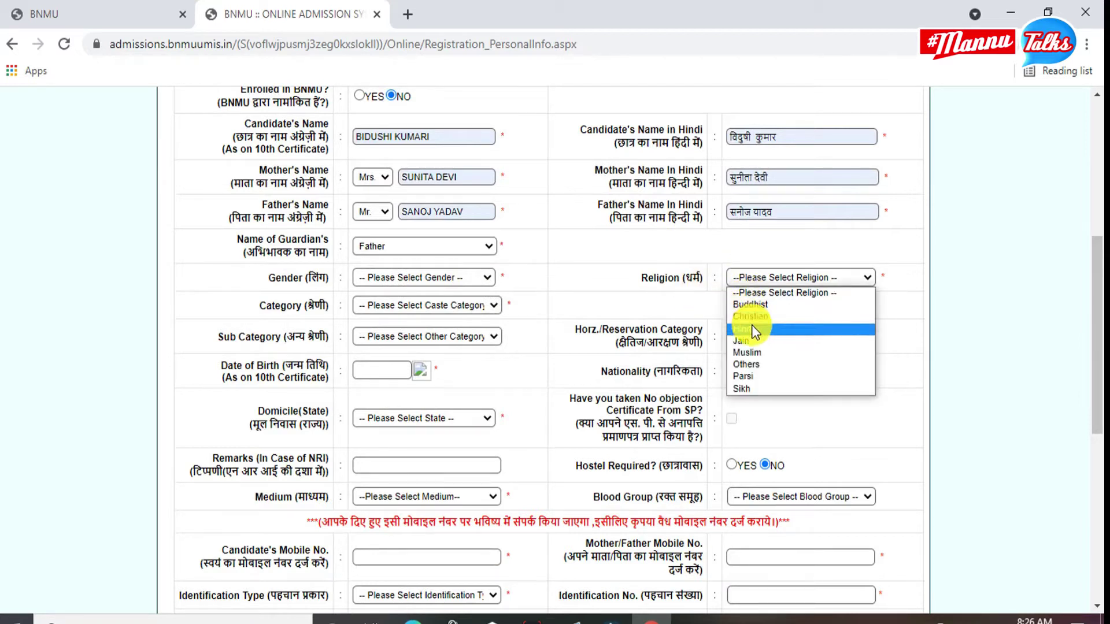
left_click(688, 323)
left_click(449, 278)
left_click(422, 317)
left_click(439, 306)
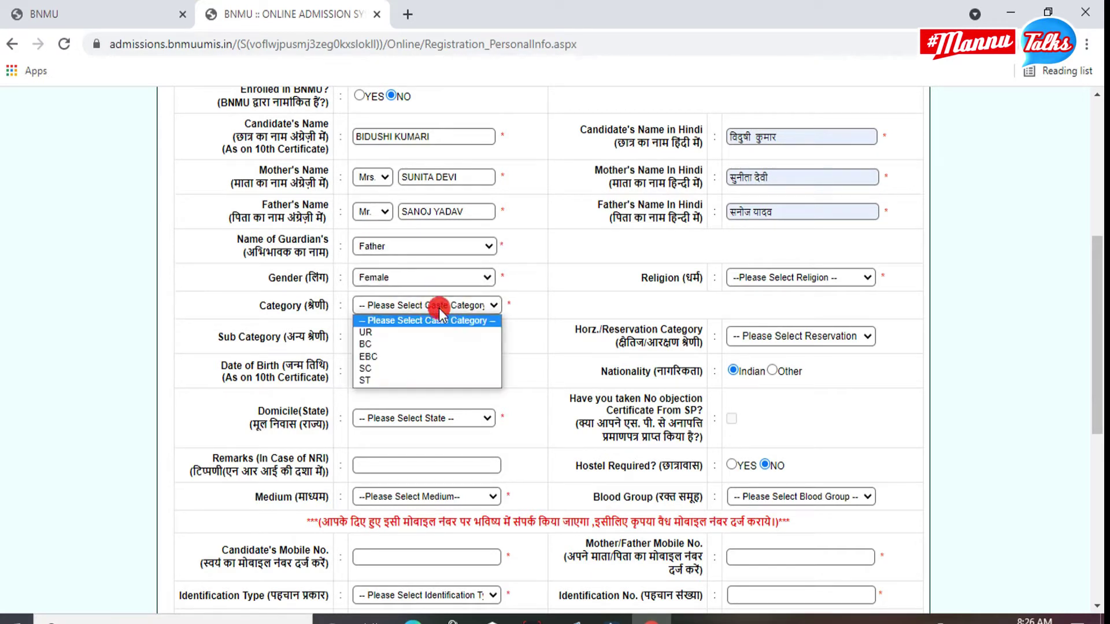
left_click(428, 343)
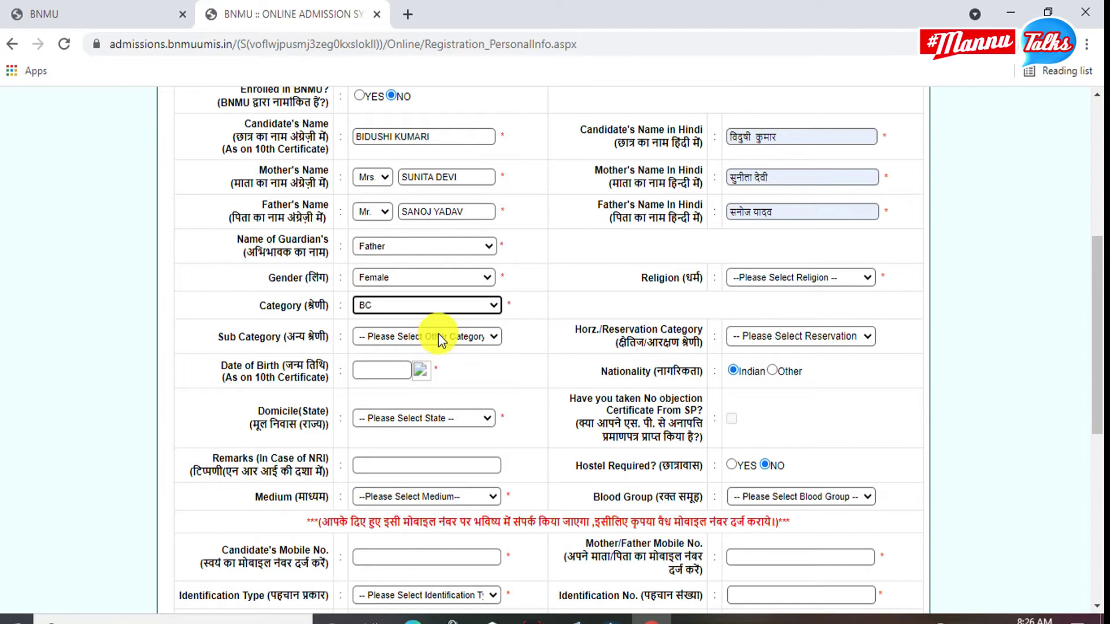
Fill the caste name from its autofill suggestion and set religion to Hindu.
scroll(445, 329, "down", 1)
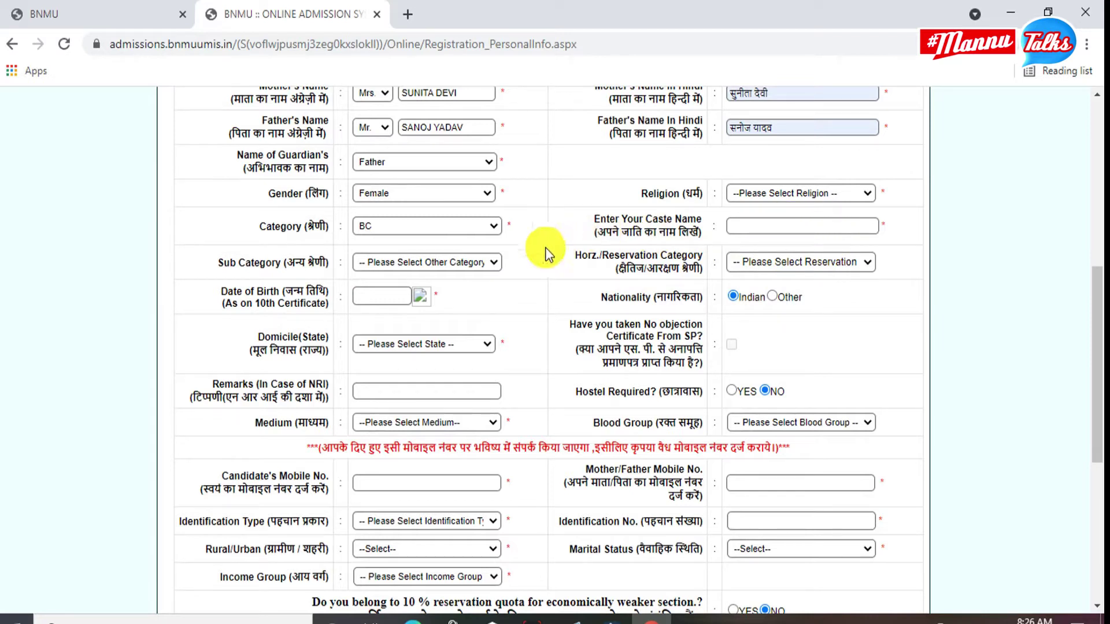
scroll(478, 322, "down", 5)
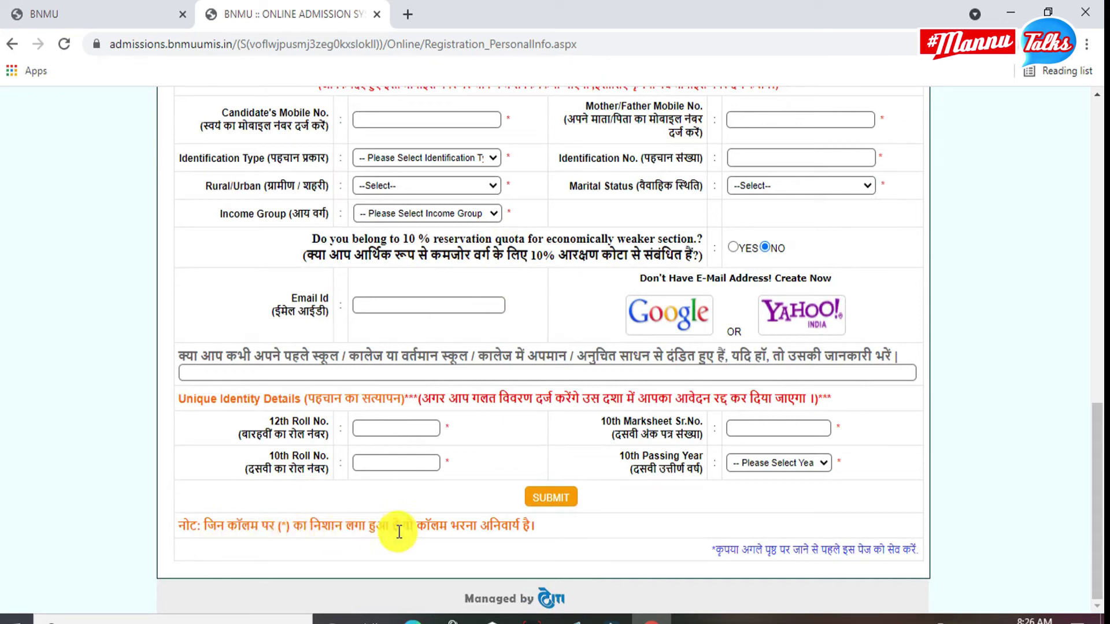
scroll(540, 371, "up", 6)
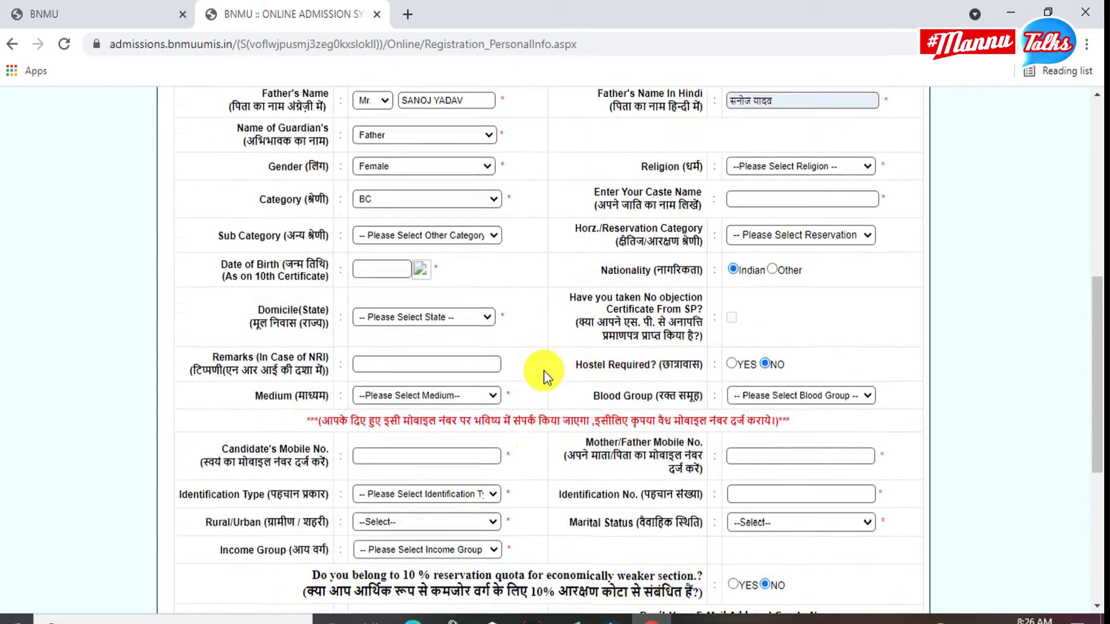
left_click(776, 287)
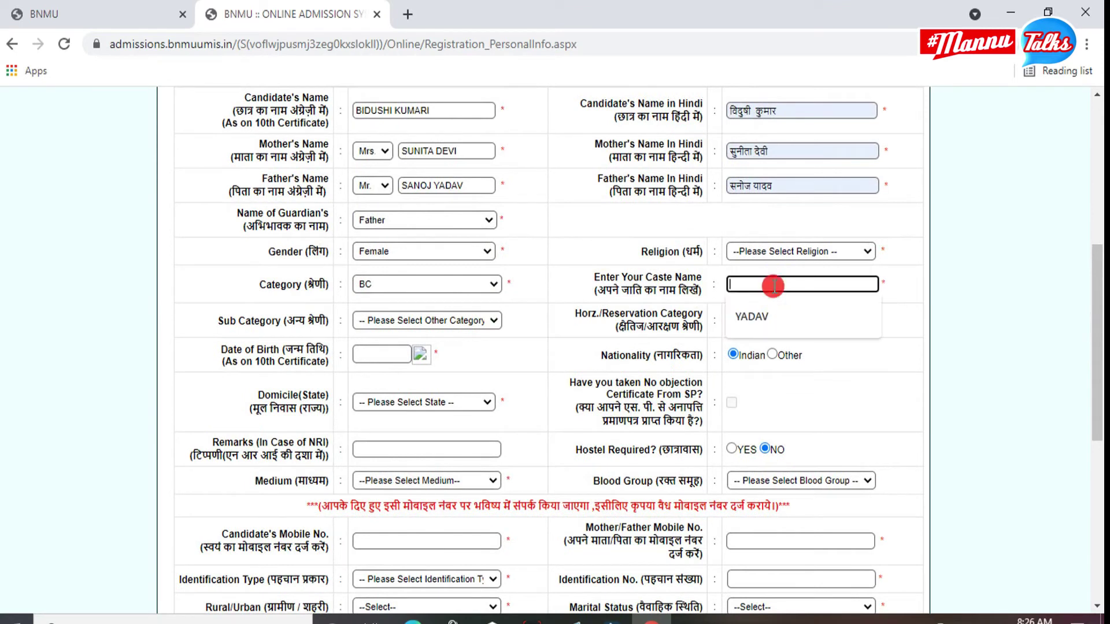
left_click(765, 314)
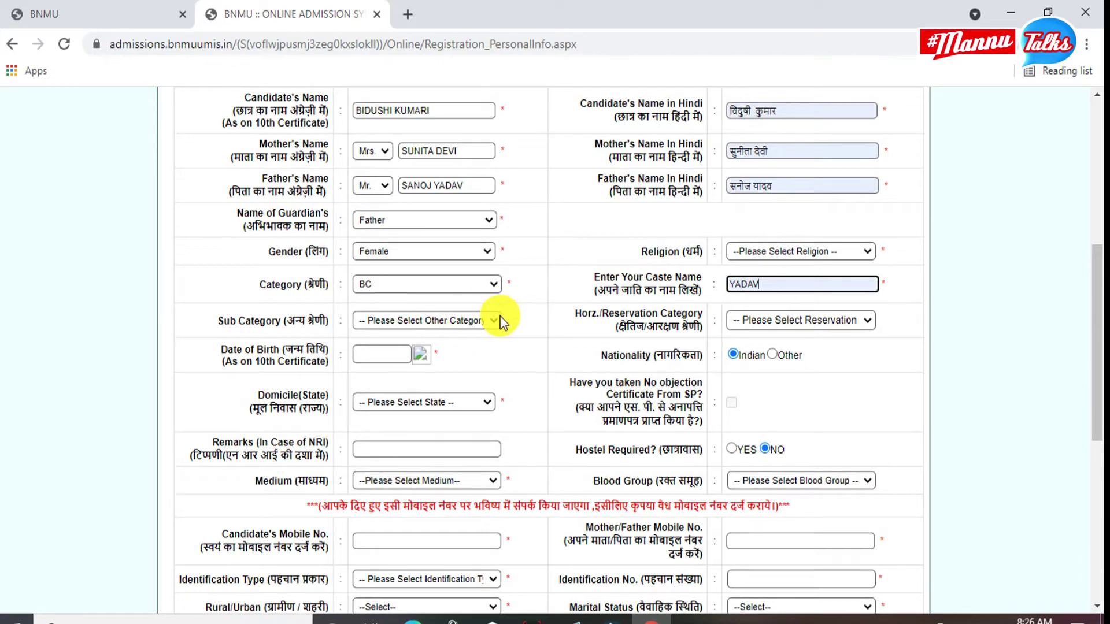
left_click(817, 253)
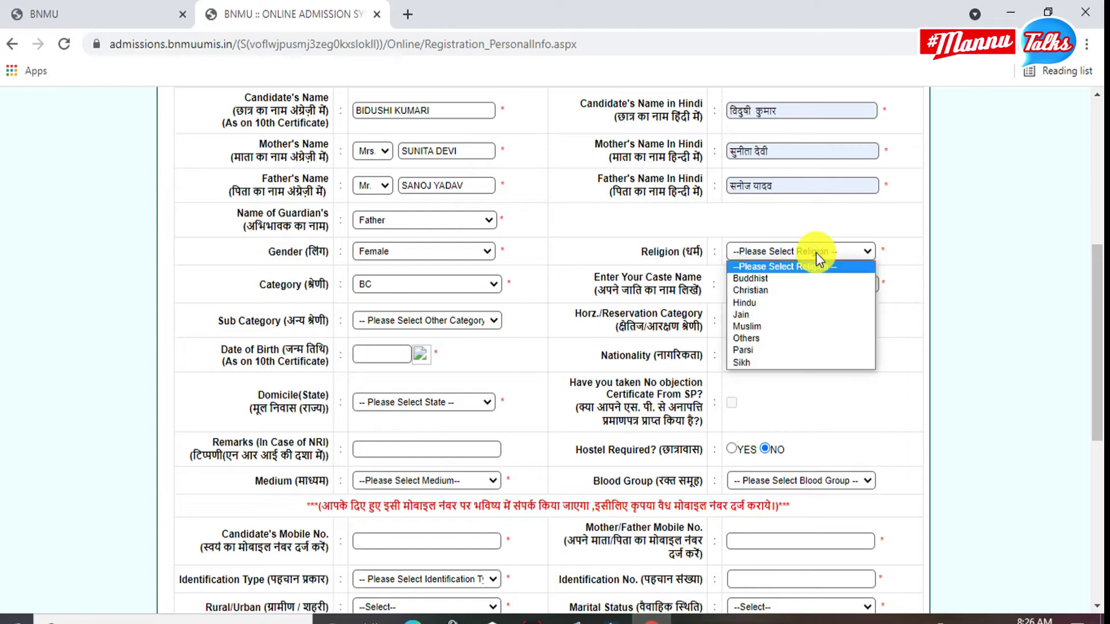
left_click(784, 304)
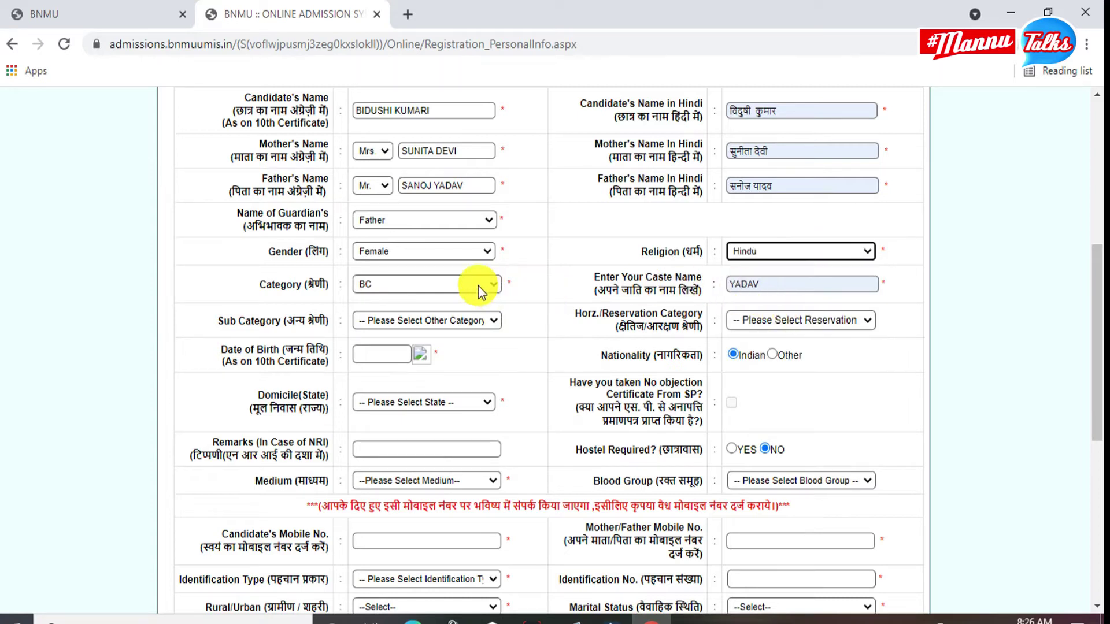
scroll(448, 300, "down", 2)
Fill in the date of birth from autofill and dismiss the calendar alert.
left_click(397, 274)
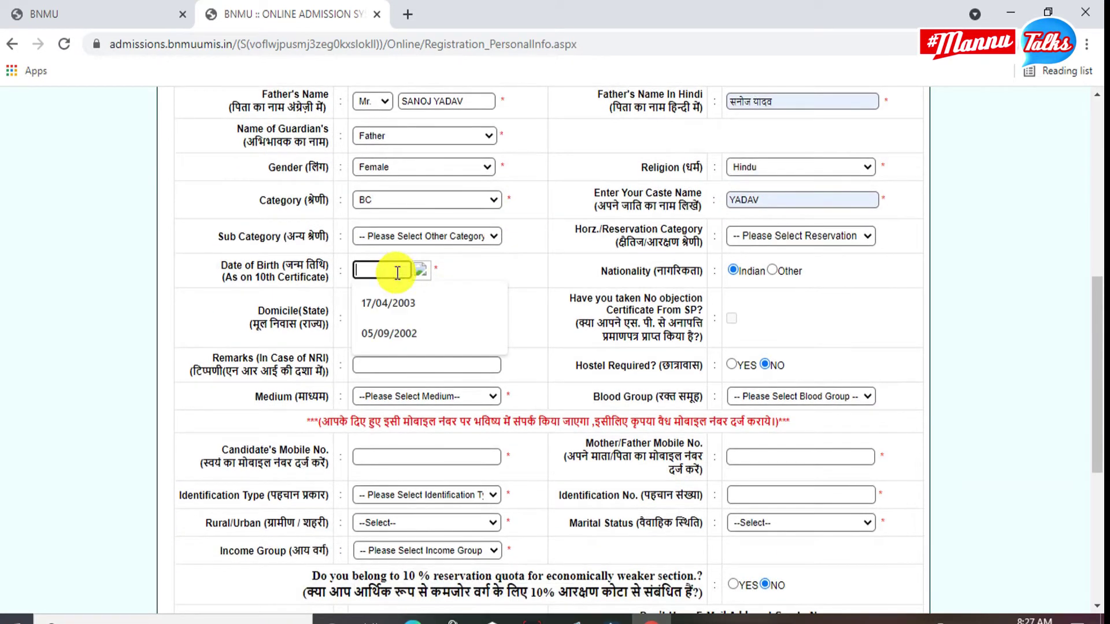
left_click(396, 332)
left_click(691, 139)
Set the domicile state to BIHAR and the medium to Hindi.
scroll(464, 342, "down", 1)
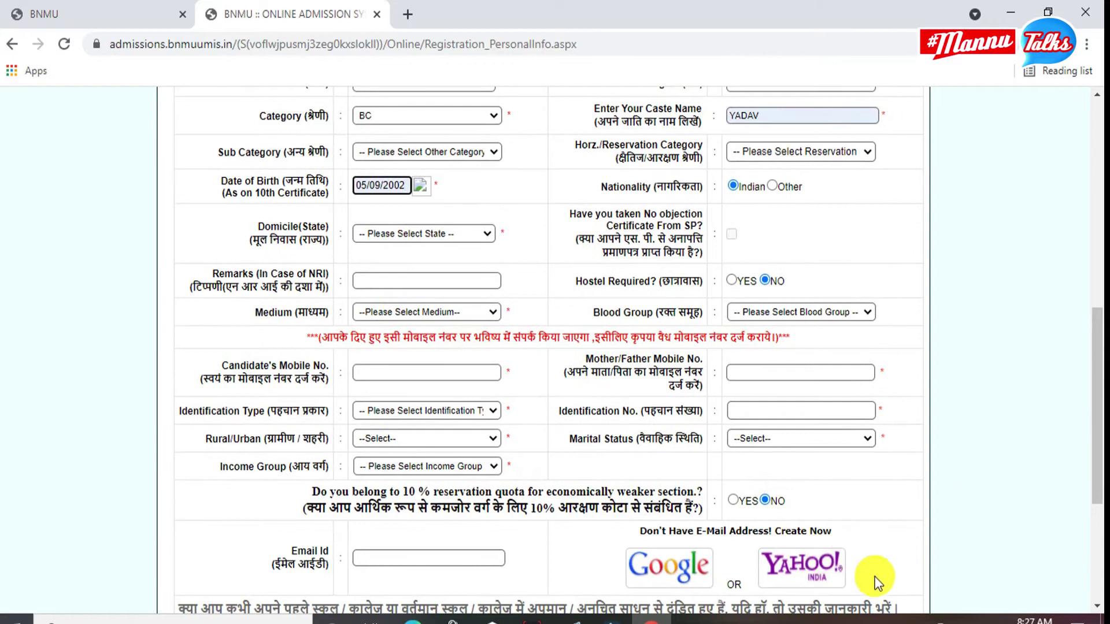
scroll(886, 590, "down", 1)
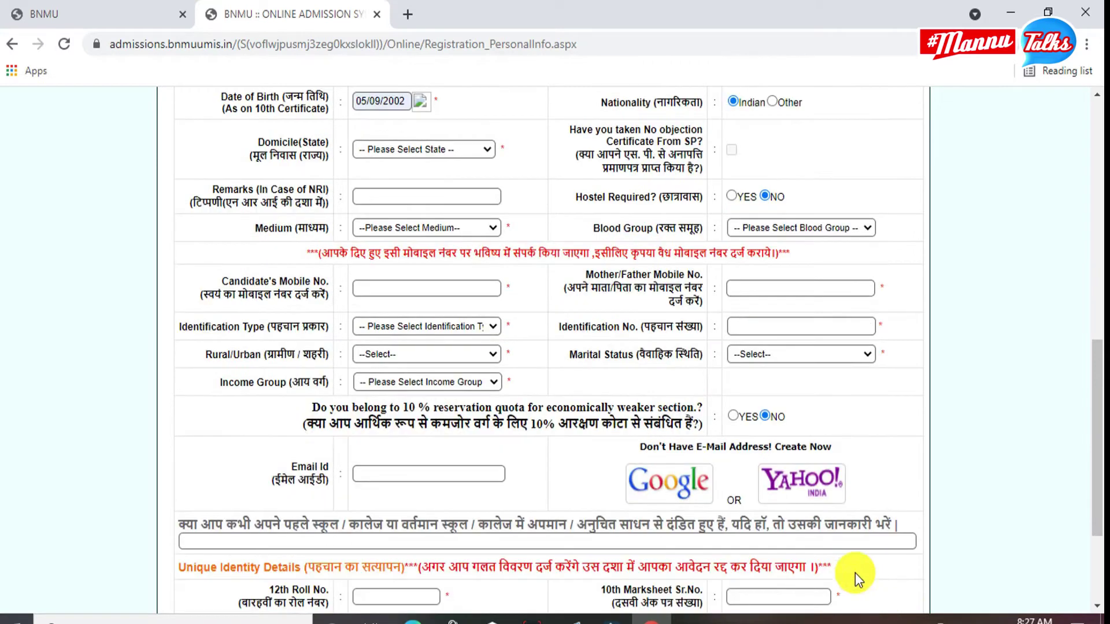
left_click(396, 149)
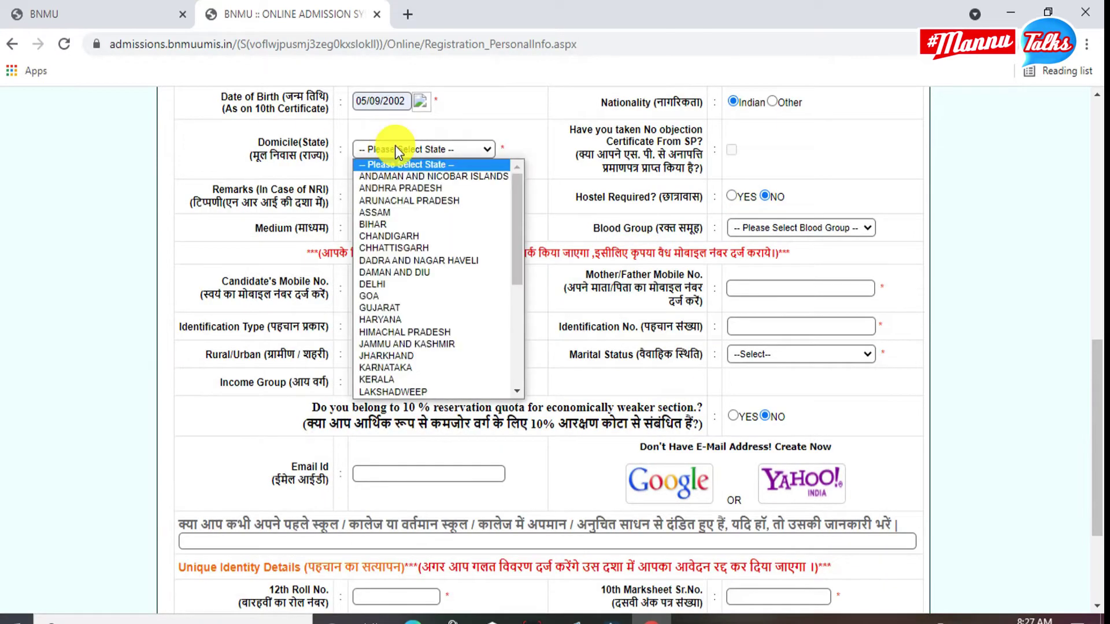
left_click(392, 222)
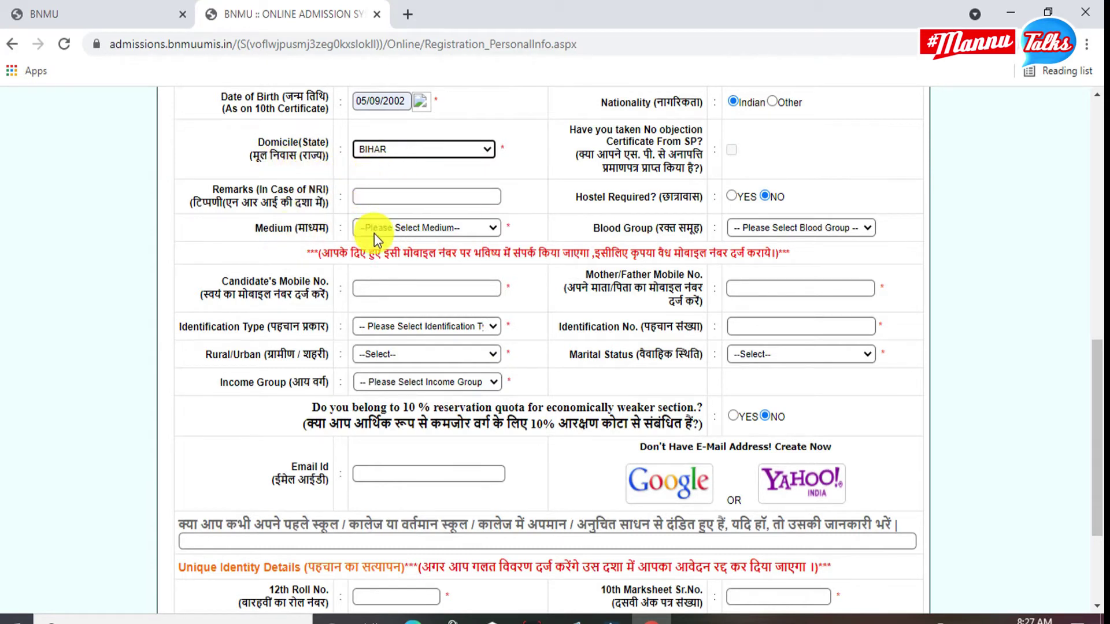
left_click(416, 227)
left_click(399, 254)
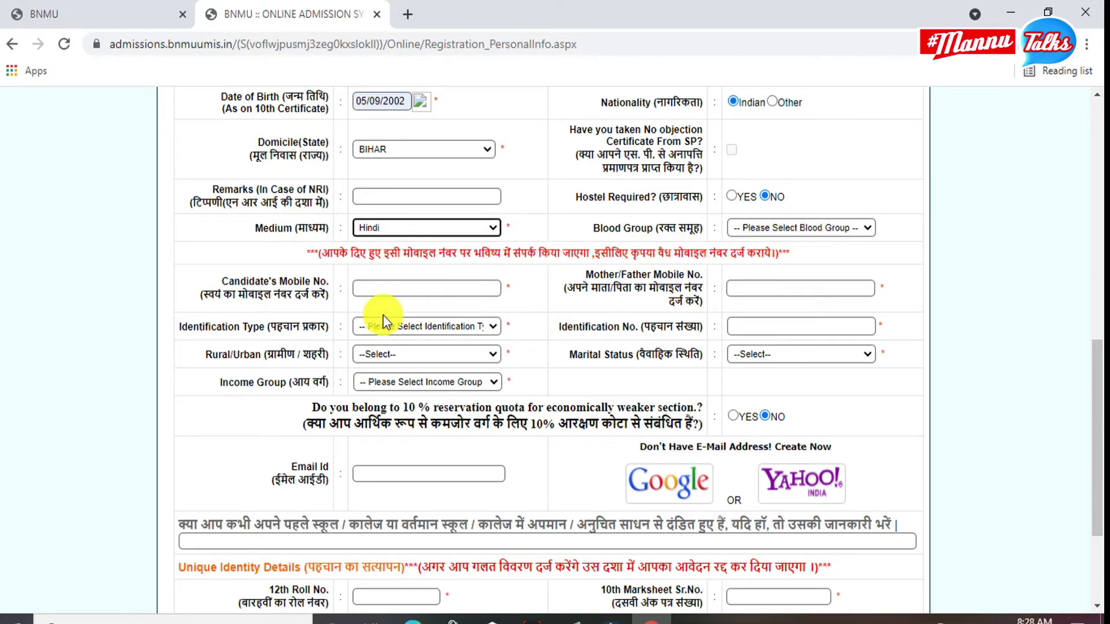
Fill both mobile numbers and set identification to Aadhaar Card with its number.
left_click(399, 287)
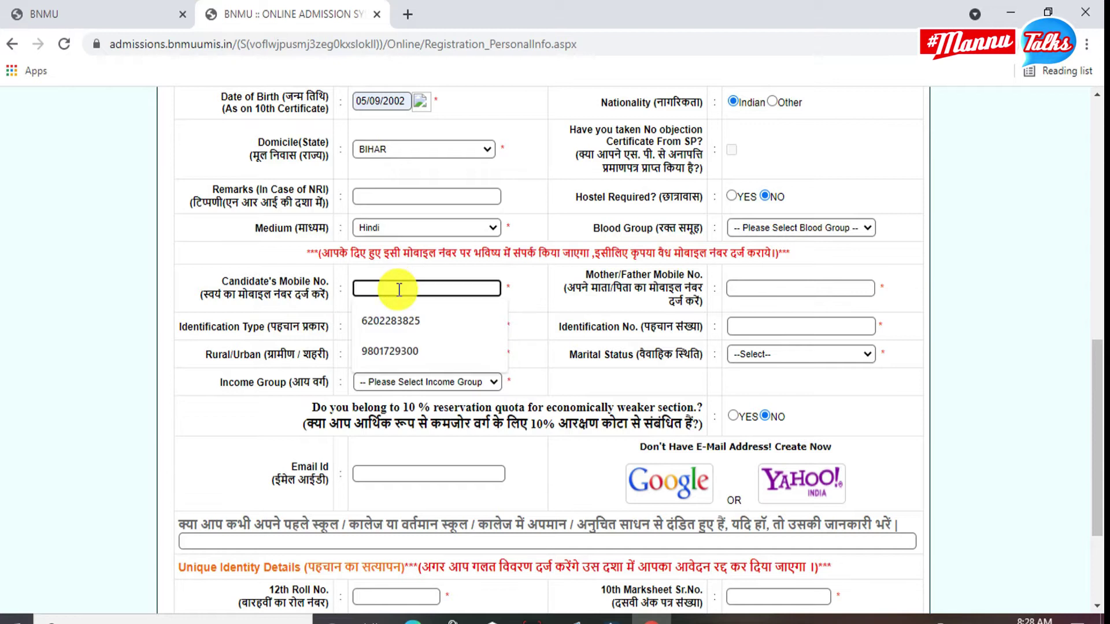
left_click(416, 352)
left_click(758, 288)
left_click(769, 351)
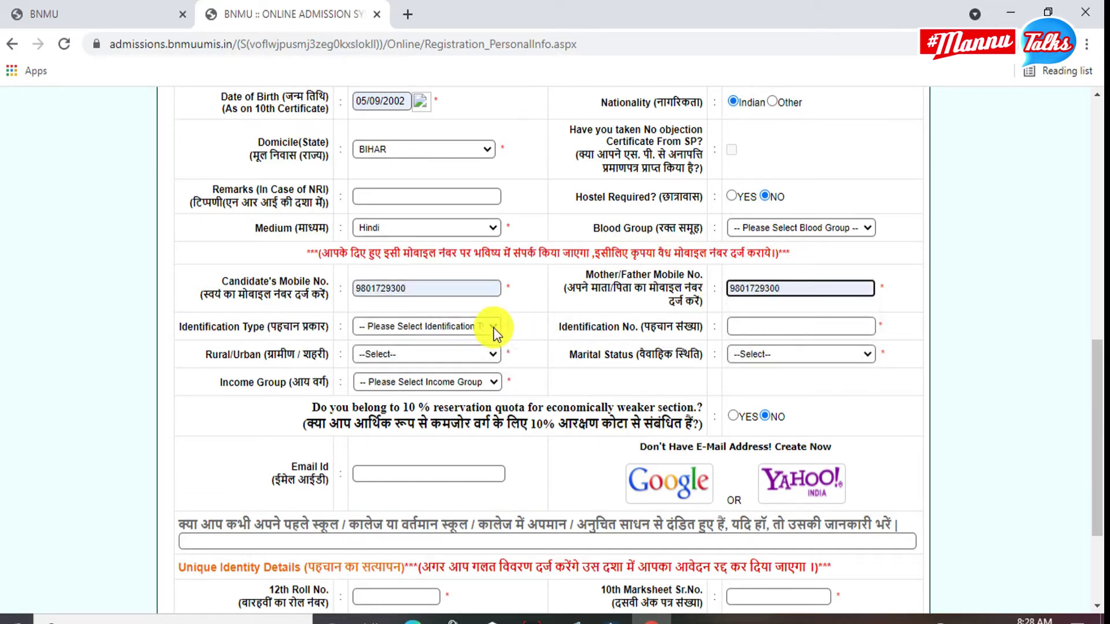
left_click(410, 332)
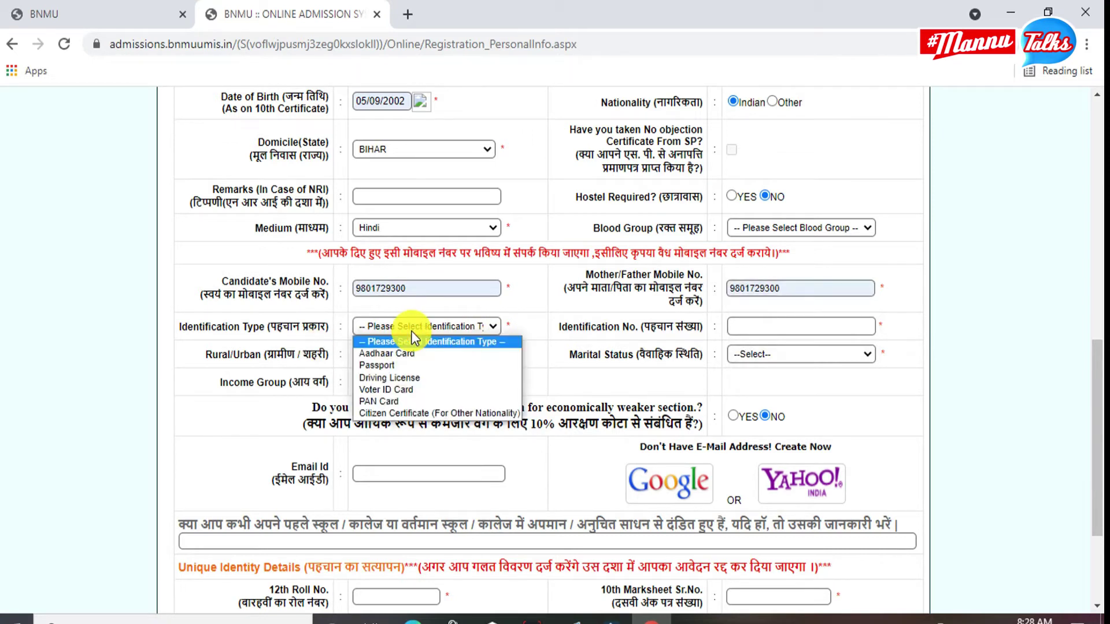
left_click(413, 352)
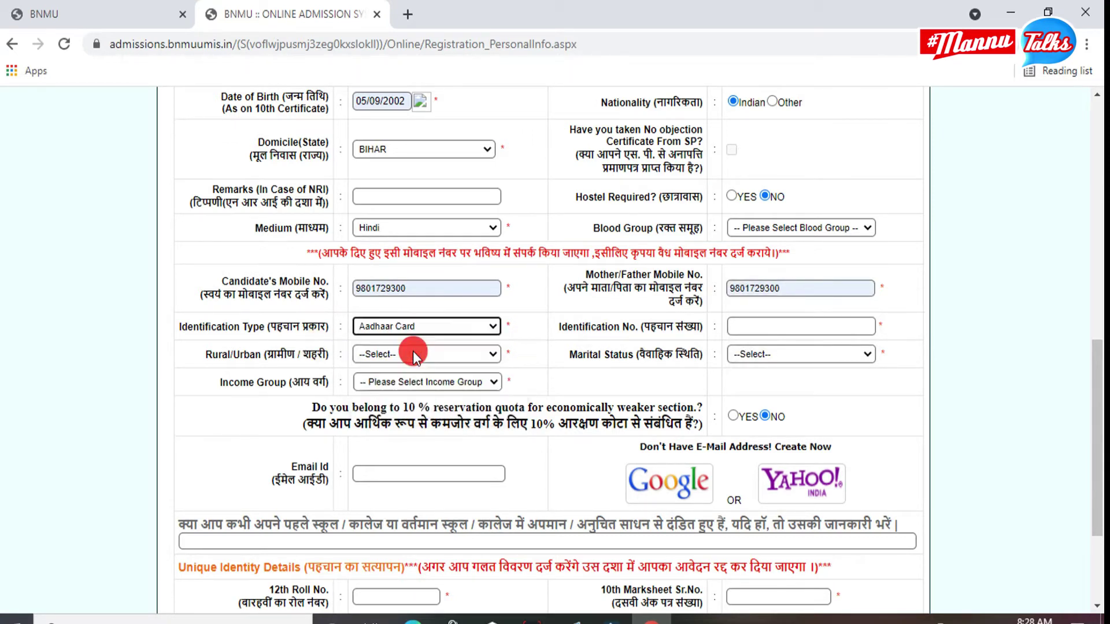
left_click(735, 327)
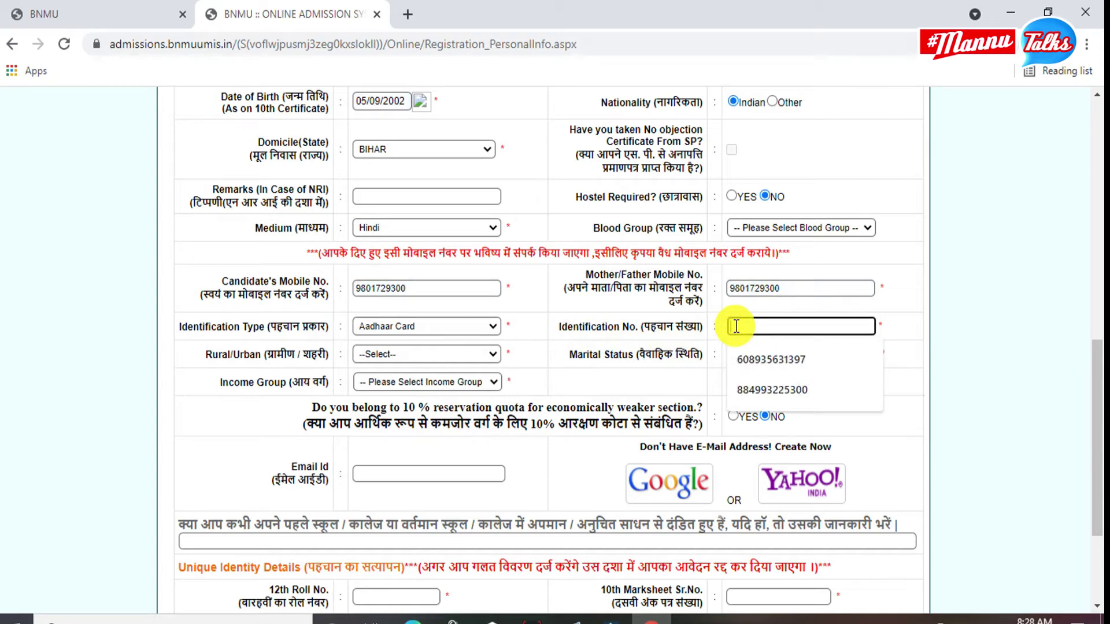
left_click(800, 393)
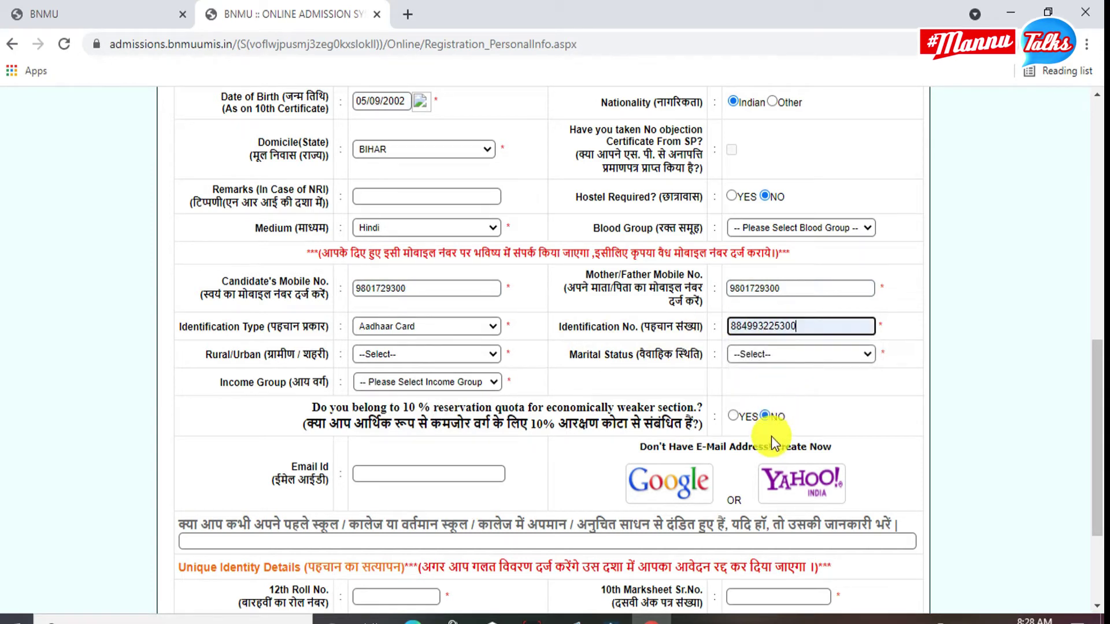
Mark the candidate's residence as Rural and marital status as Unmarried.
left_click(470, 353)
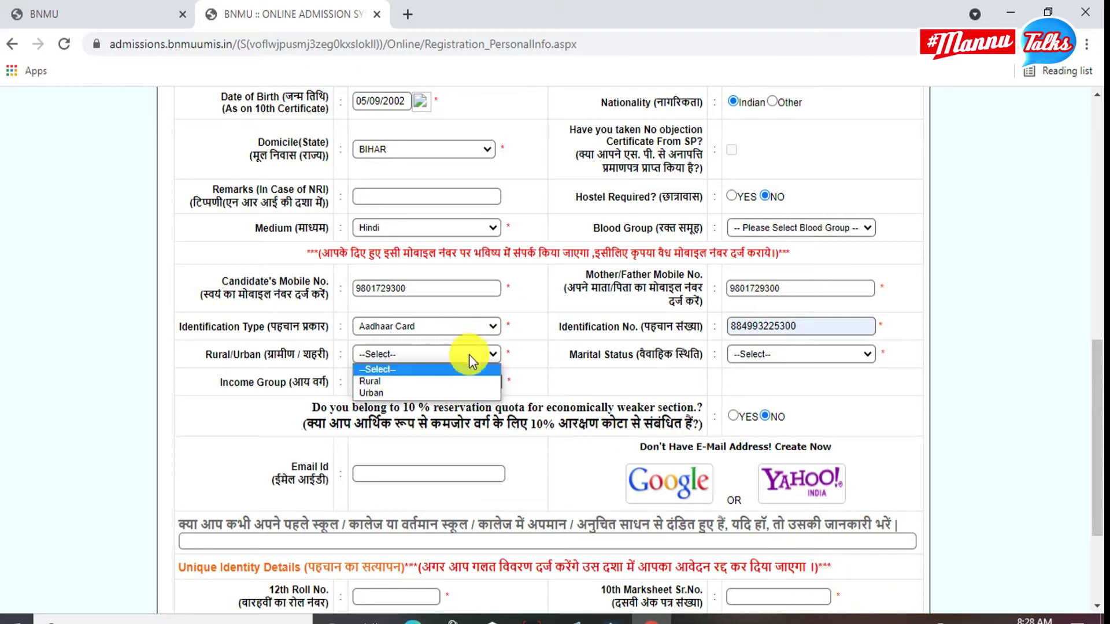
left_click(400, 382)
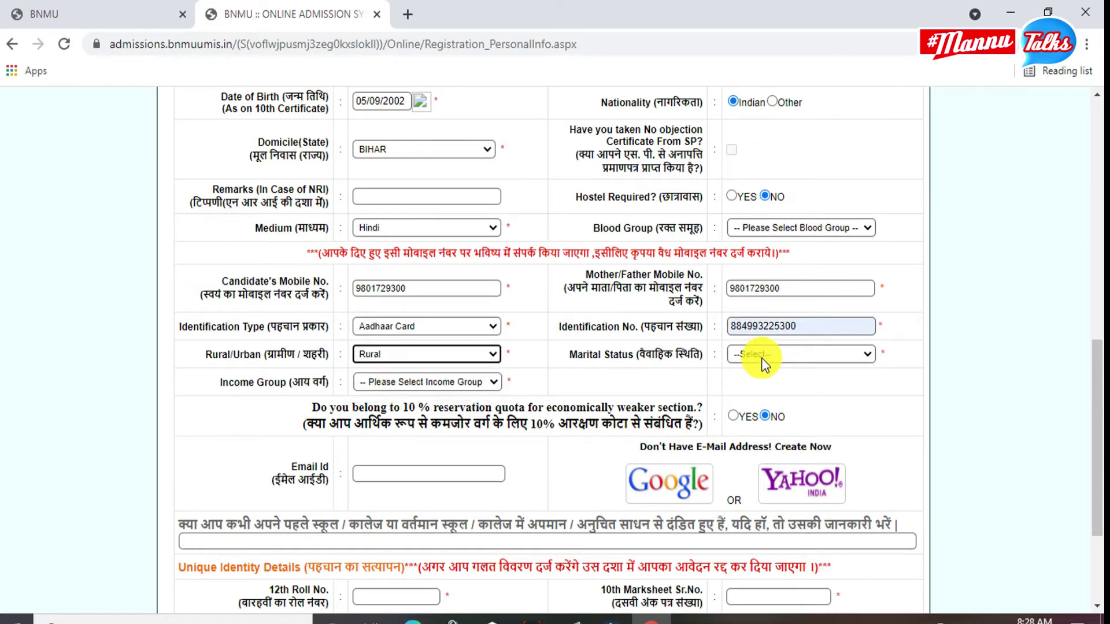
left_click(761, 358)
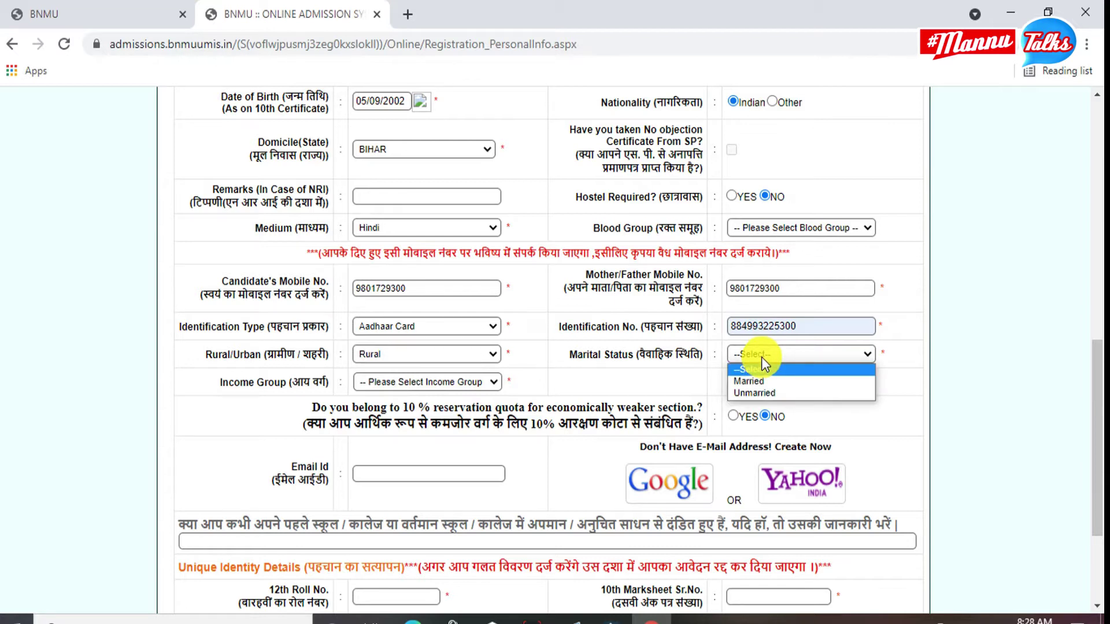
left_click(763, 372)
left_click(763, 354)
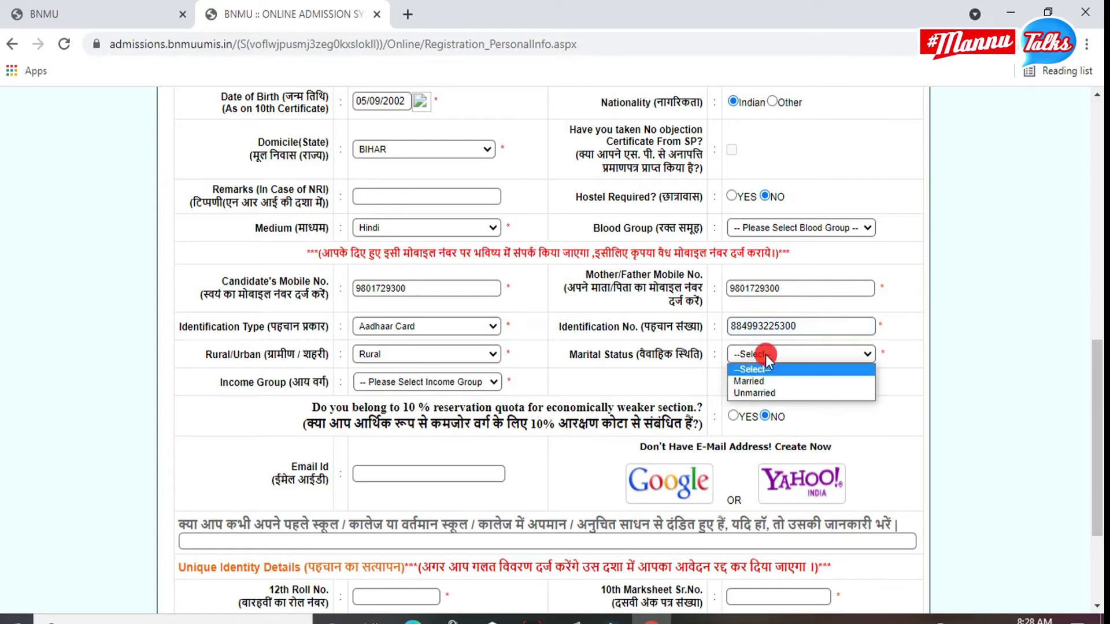
left_click(769, 393)
Set the income group to Above Rs.800000.
scroll(463, 370, "down", 2)
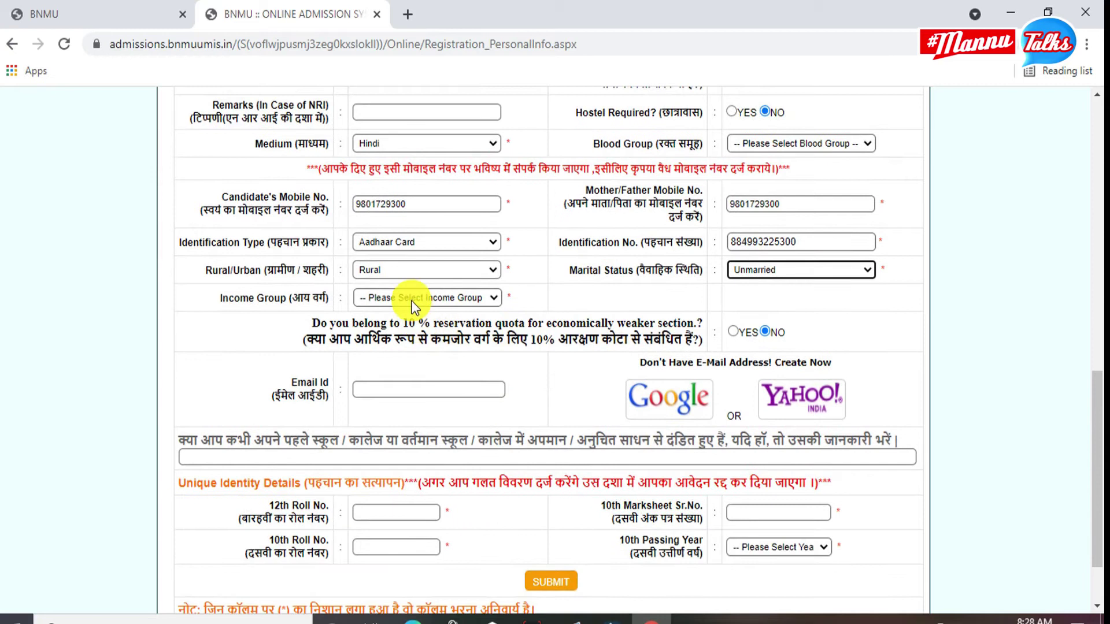
left_click(418, 296)
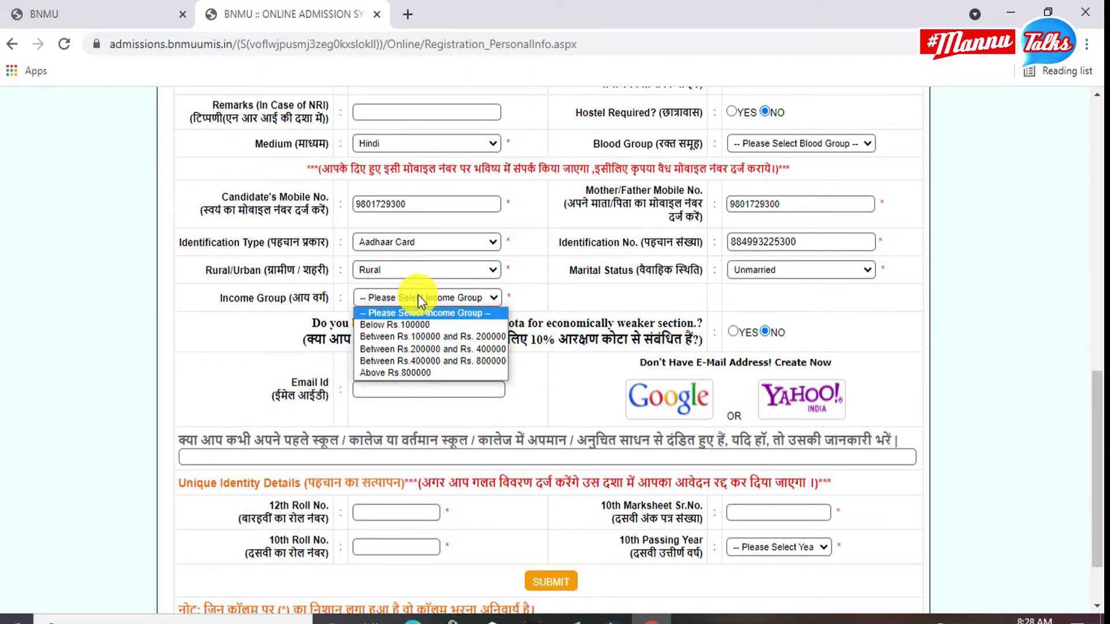
left_click(410, 372)
Fill the 12th and 10th roll numbers, 10th marksheet serial, and 10th passing year 2018.
scroll(403, 304, "down", 2)
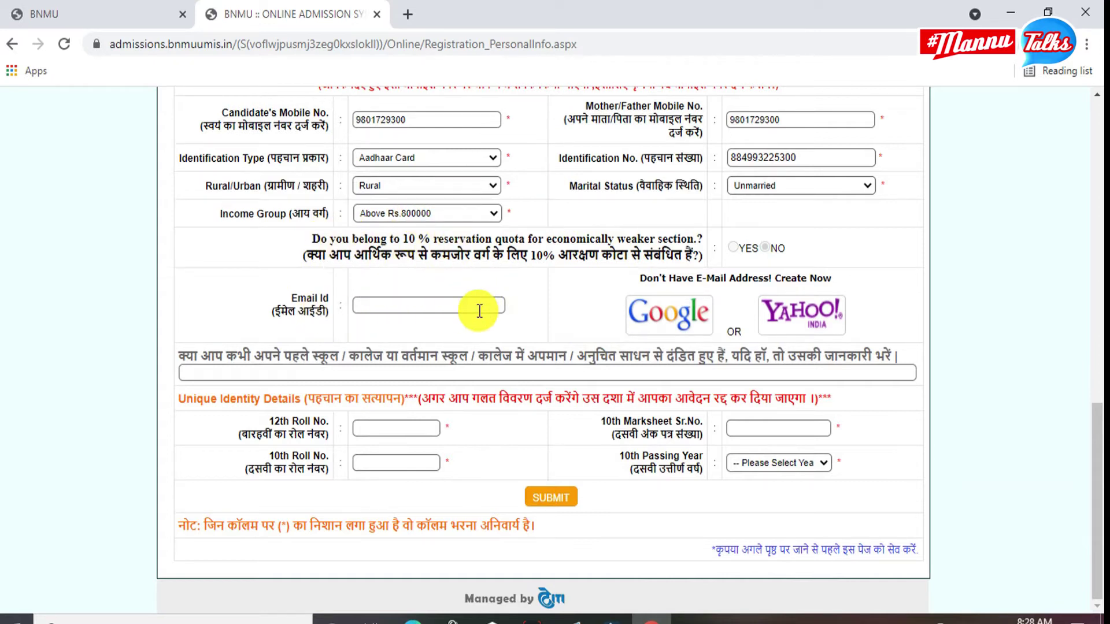
left_click(413, 424)
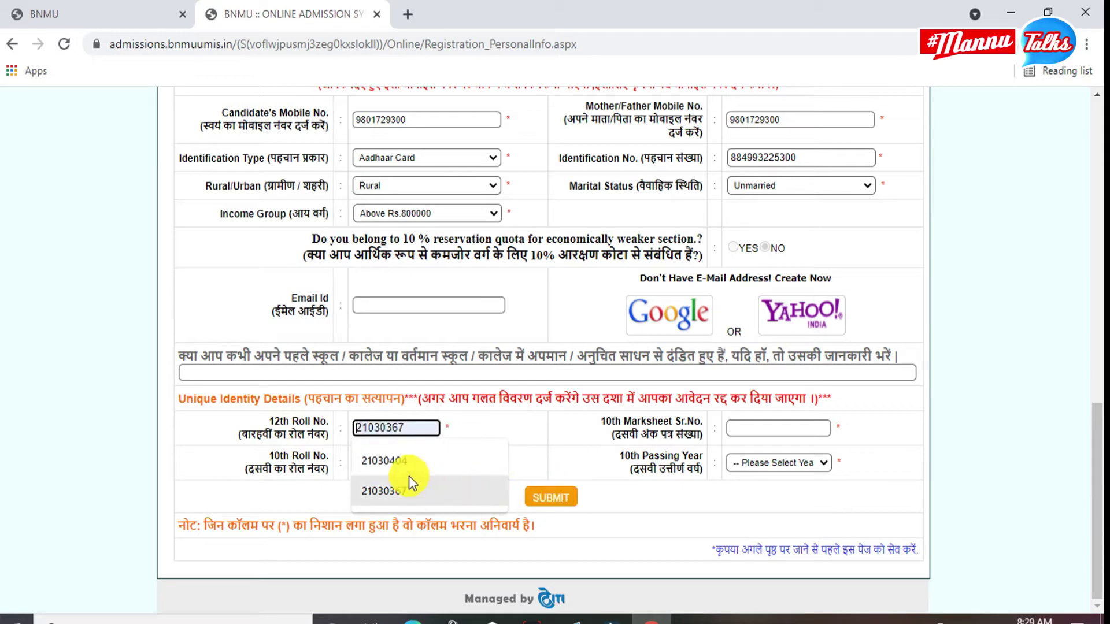
key("Down")
key("Down")
key("Return")
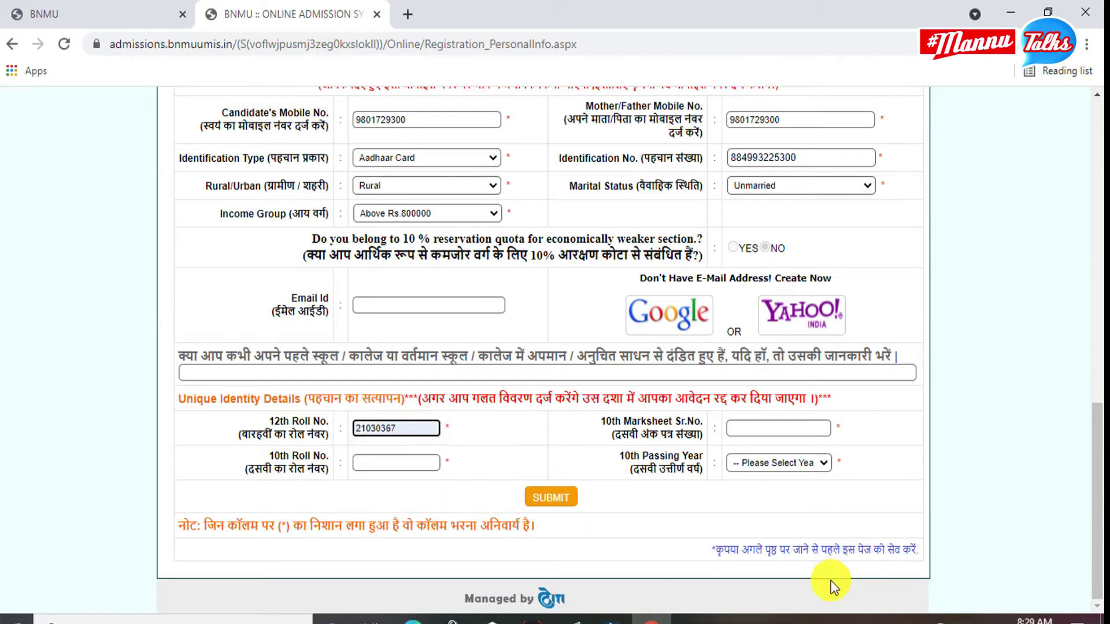
left_click(399, 463)
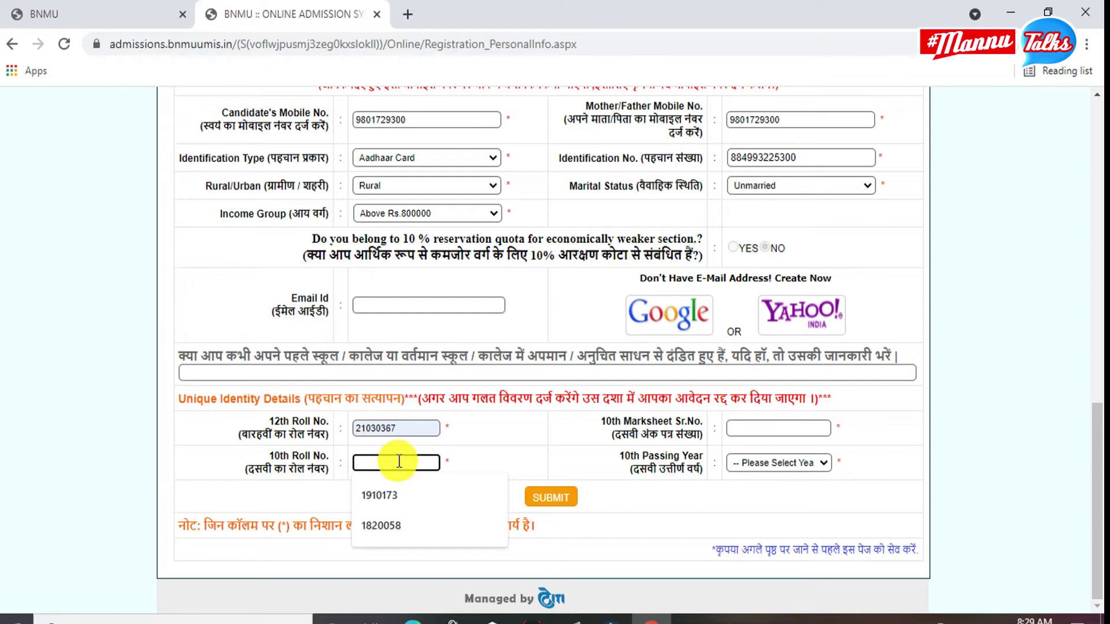
left_click(402, 525)
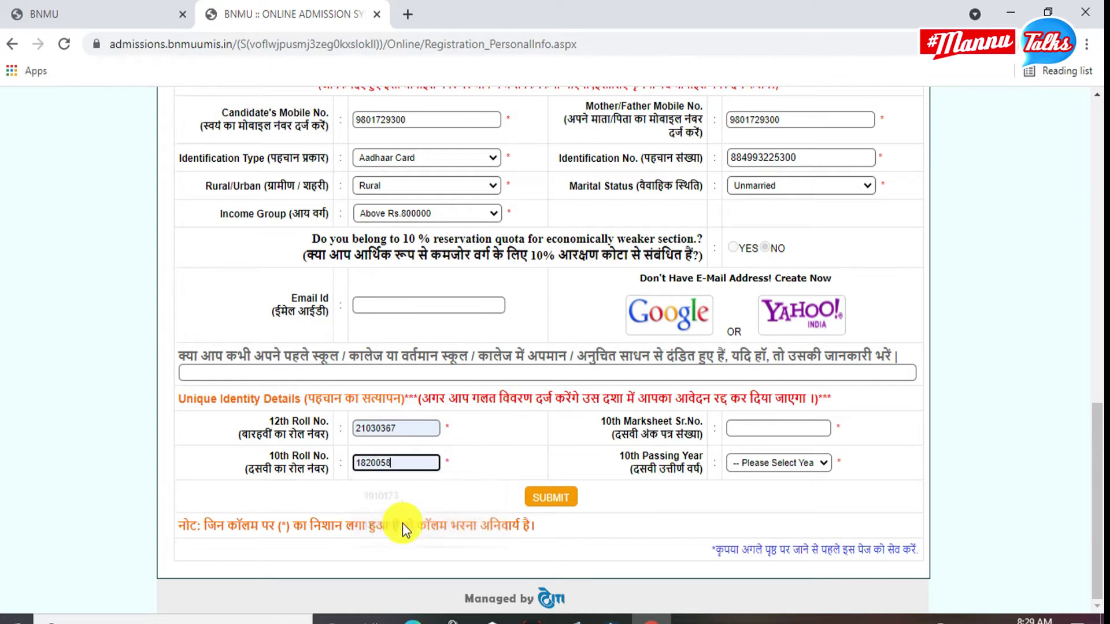
left_click(748, 429)
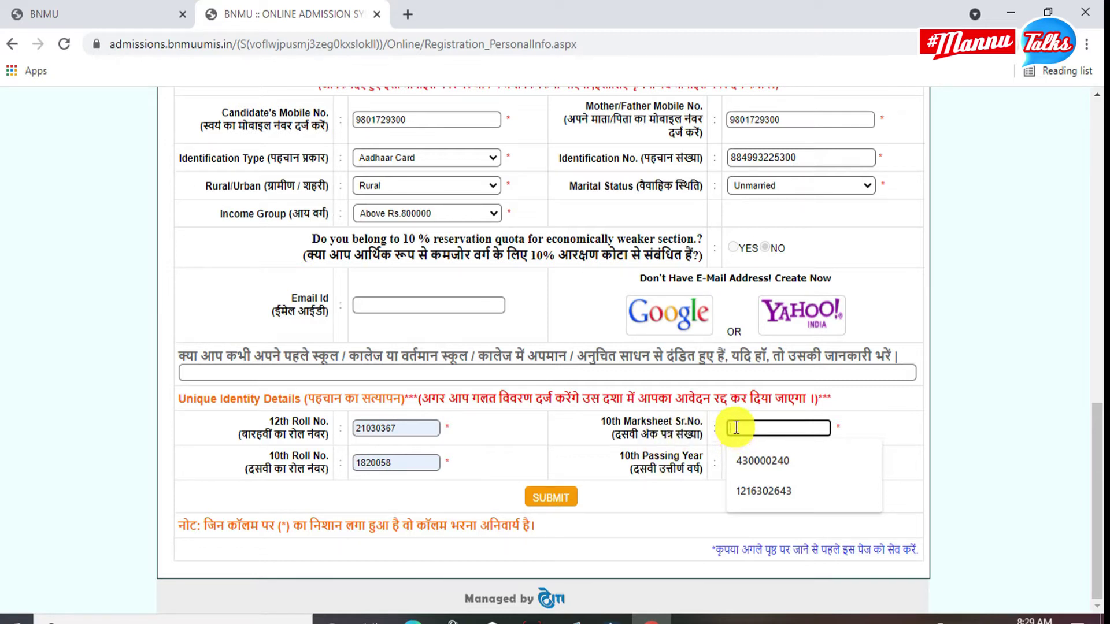
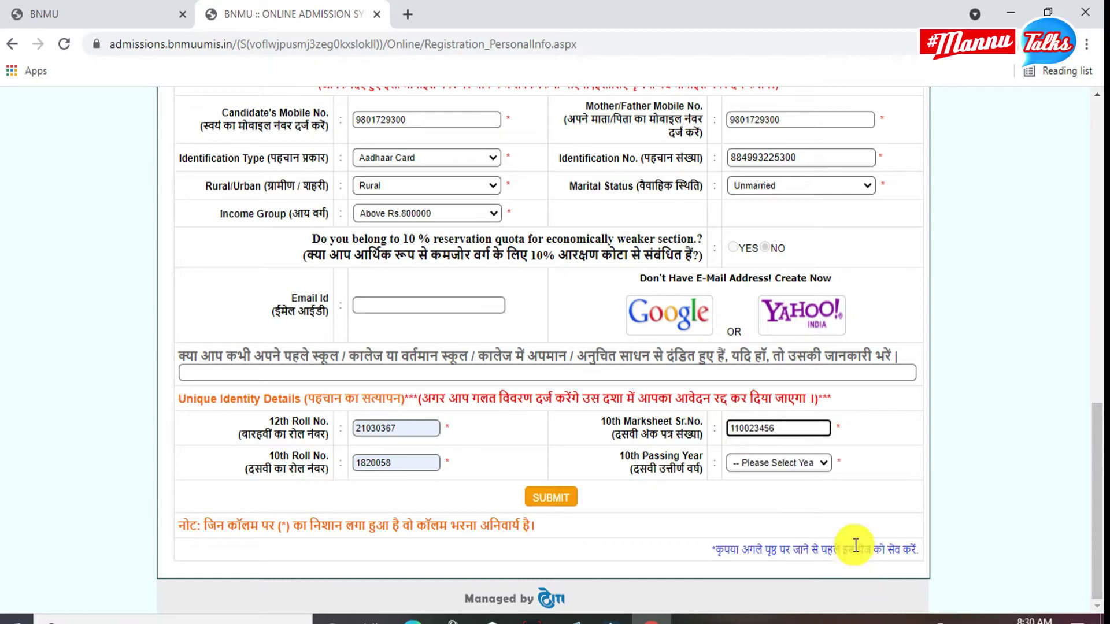
left_click(806, 463)
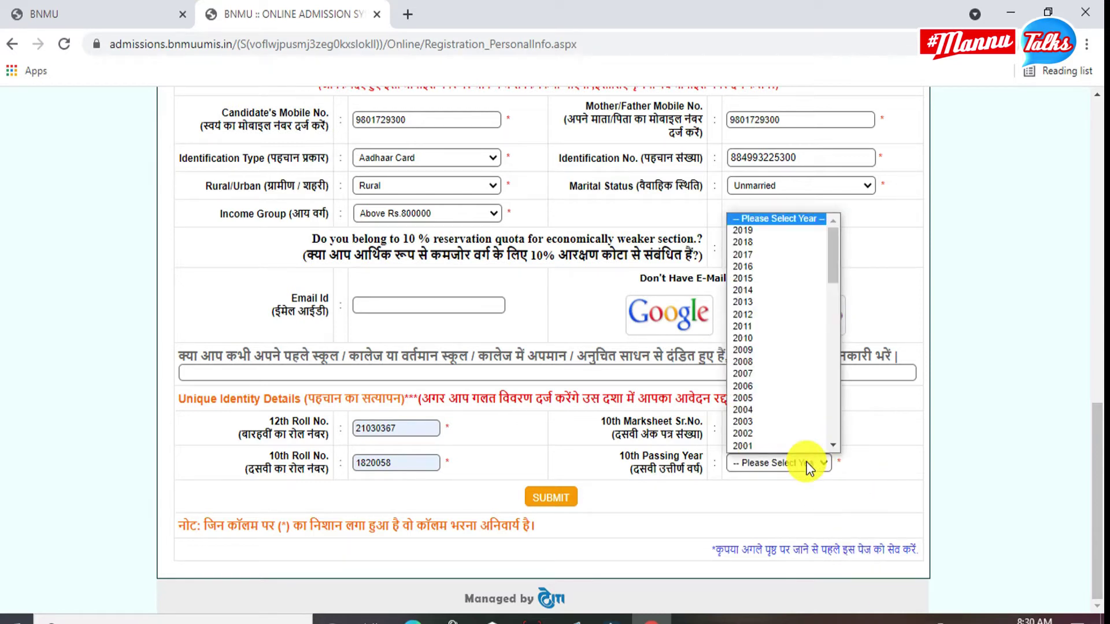
left_click(762, 242)
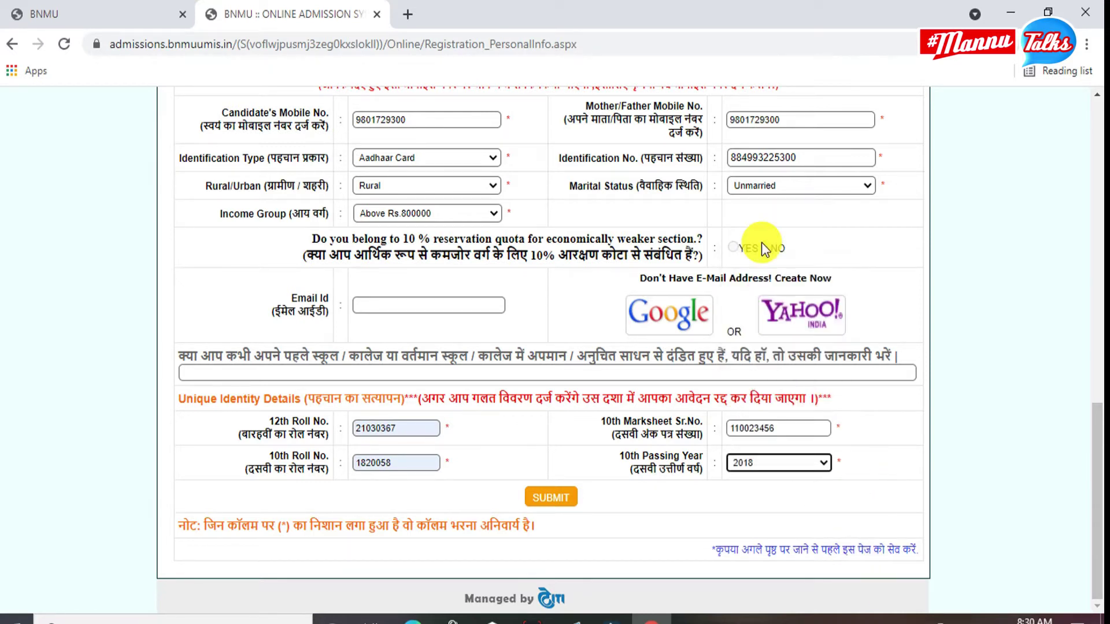
Submit the personal information and view the Thank You for Application page with login credentials.
left_click(549, 501)
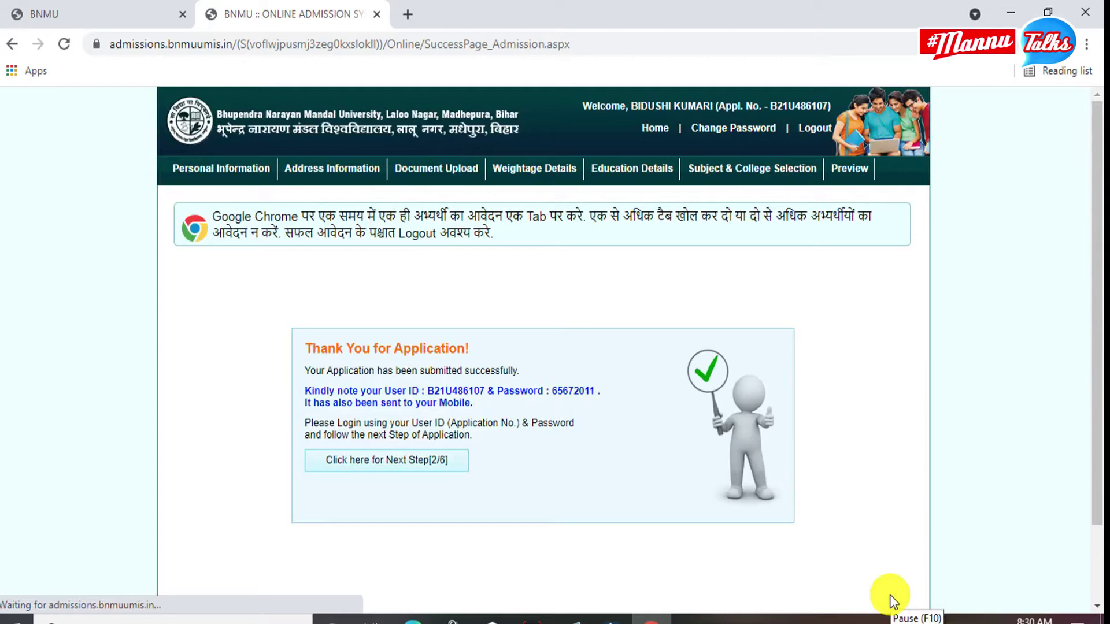
scroll(537, 359, "down", 2)
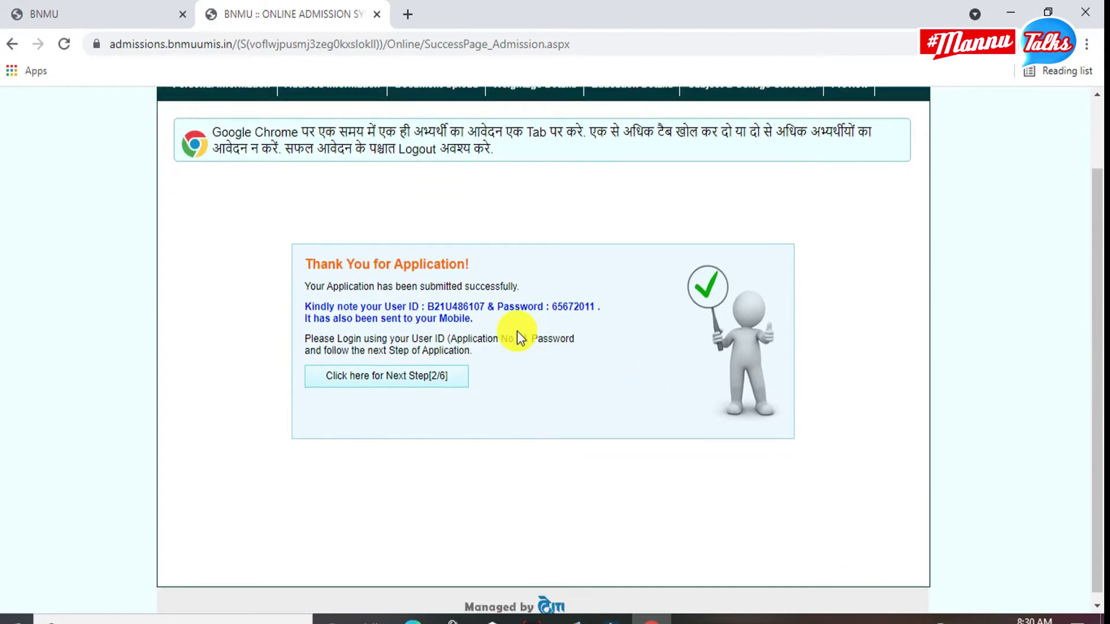
On Step 2/6, fill the account holder, account number and STATE BANK OF INDIA as bank.
left_click(414, 378)
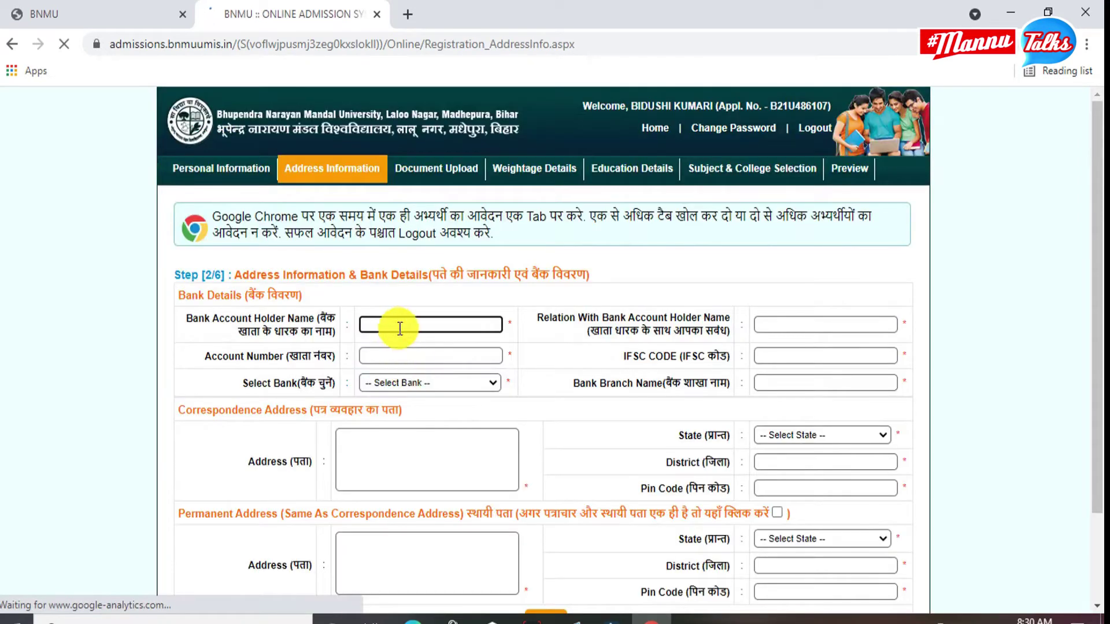
key("Down")
key("Return")
key("Tab")
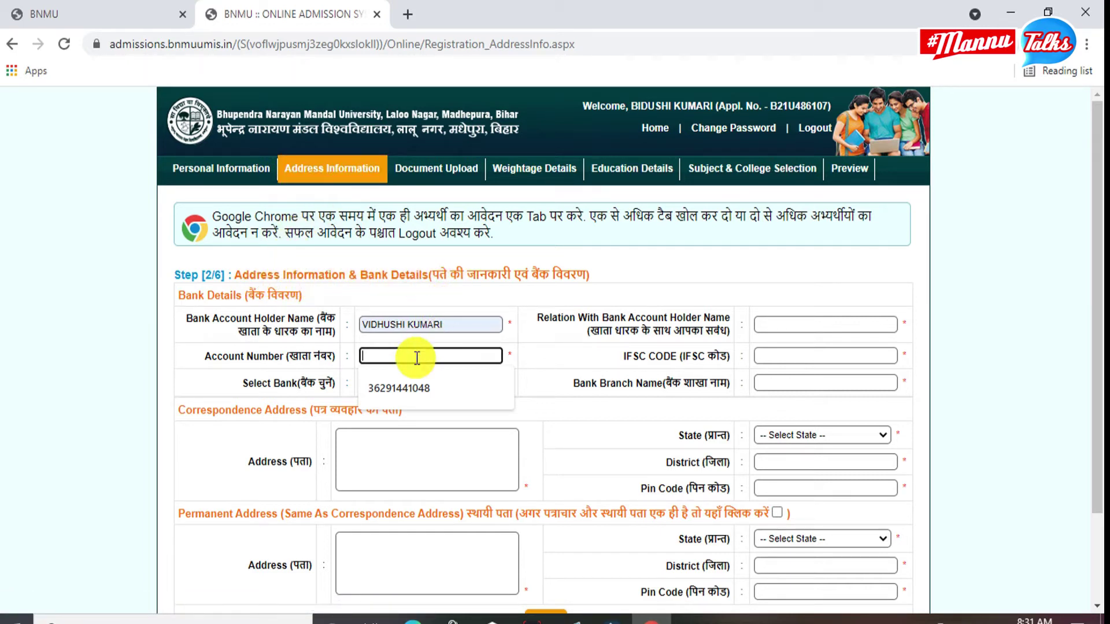
left_click(417, 383)
left_click(417, 383)
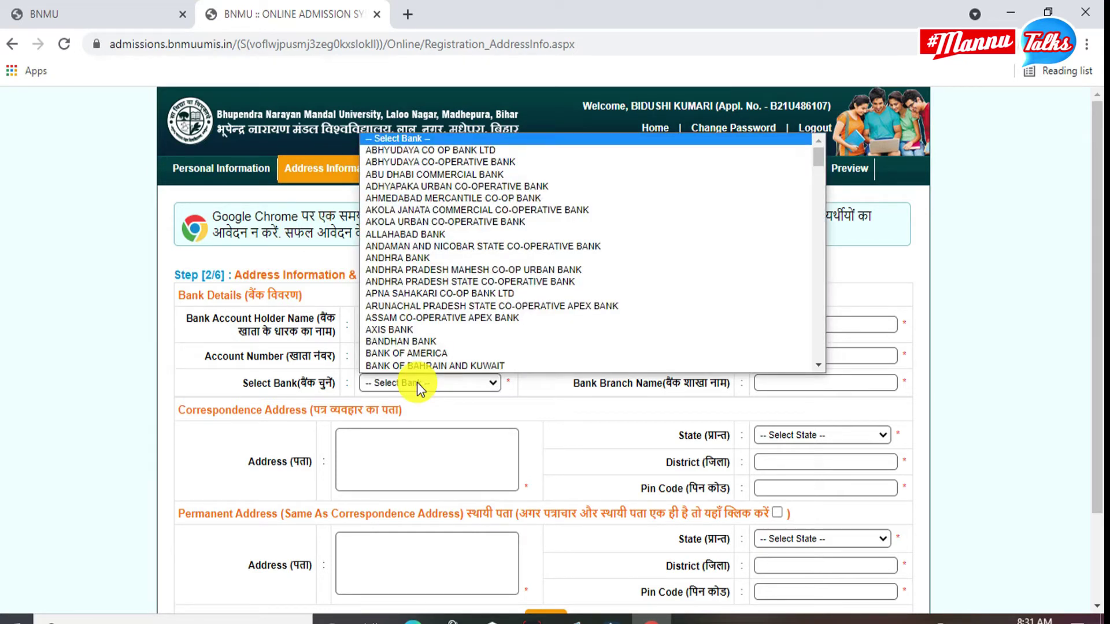
type("s")
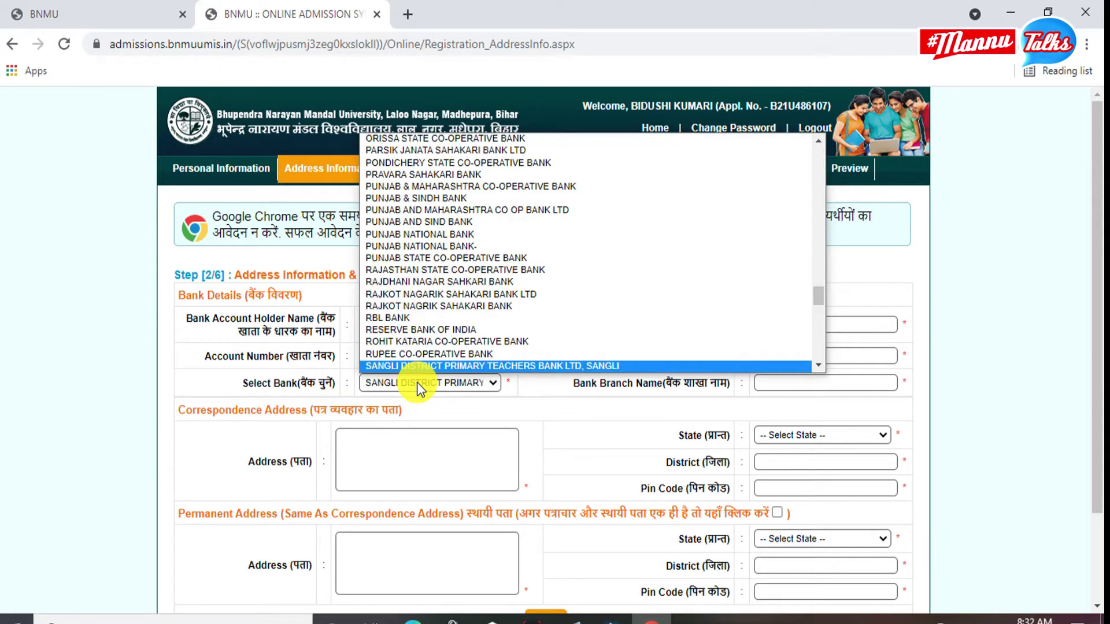
type("tate bank of india")
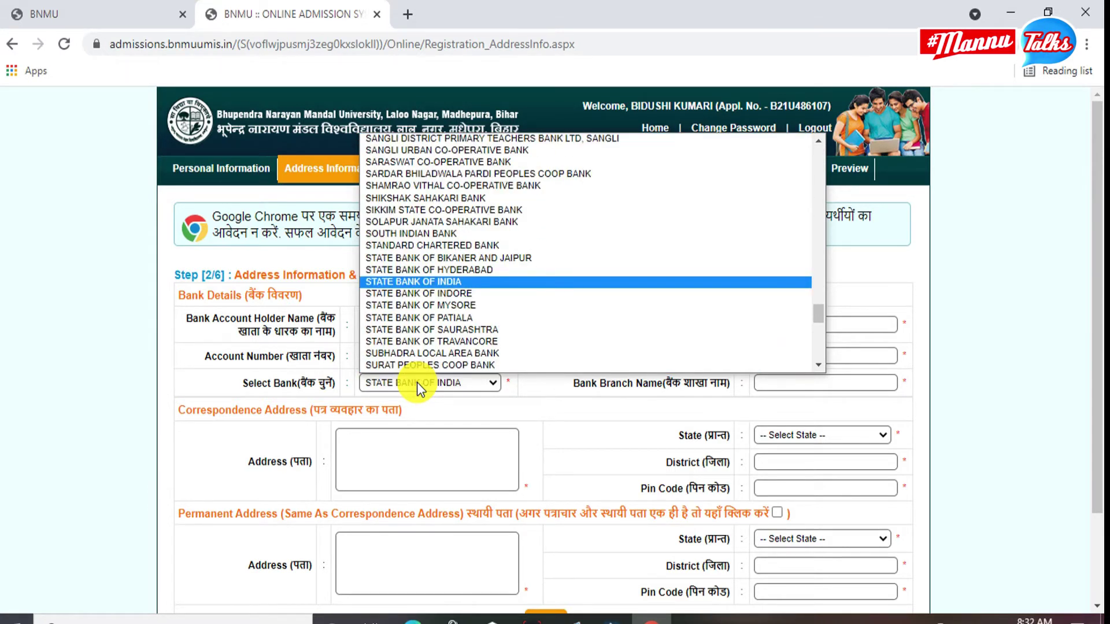
key("Return")
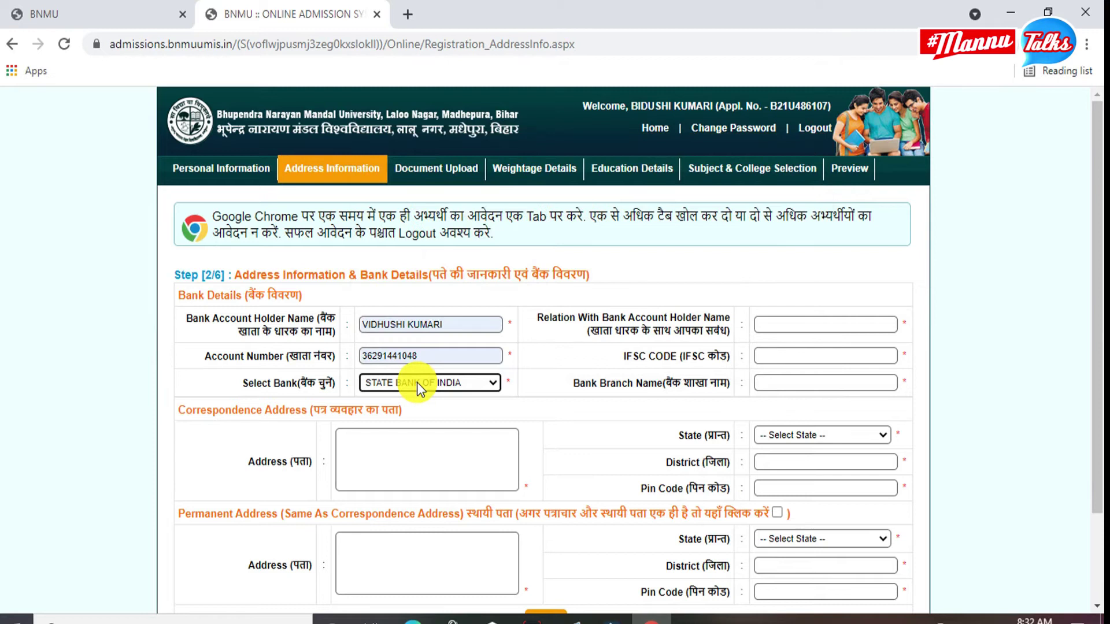
Fill the relation with account holder, the IFSC code and MURLIGANJ as branch.
left_click(800, 325)
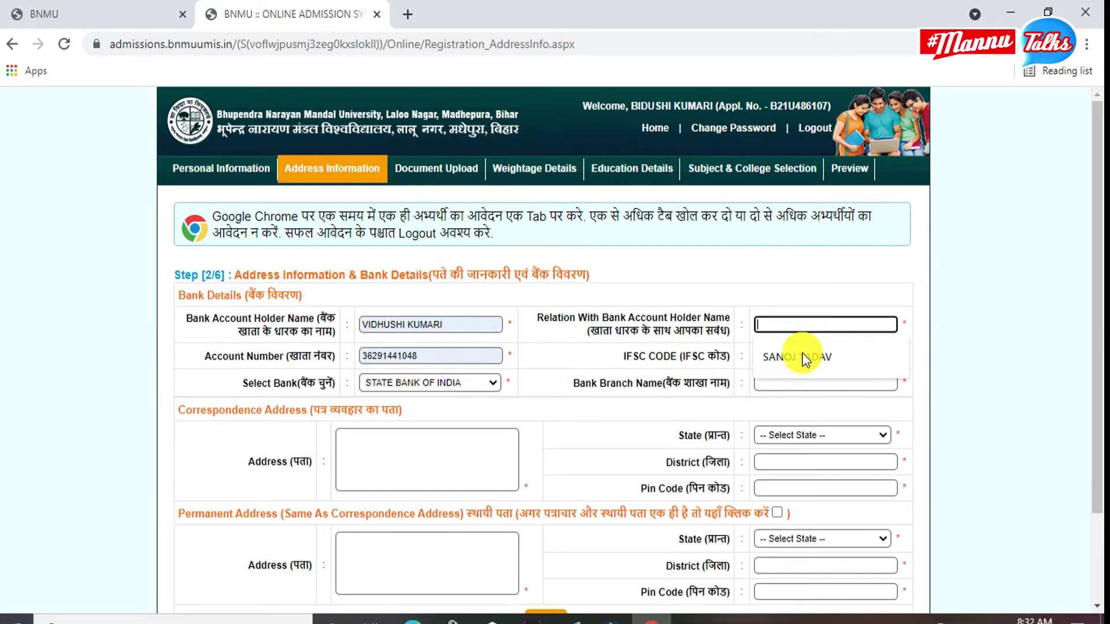
left_click(803, 357)
left_click(801, 354)
left_click(821, 387)
left_click(818, 381)
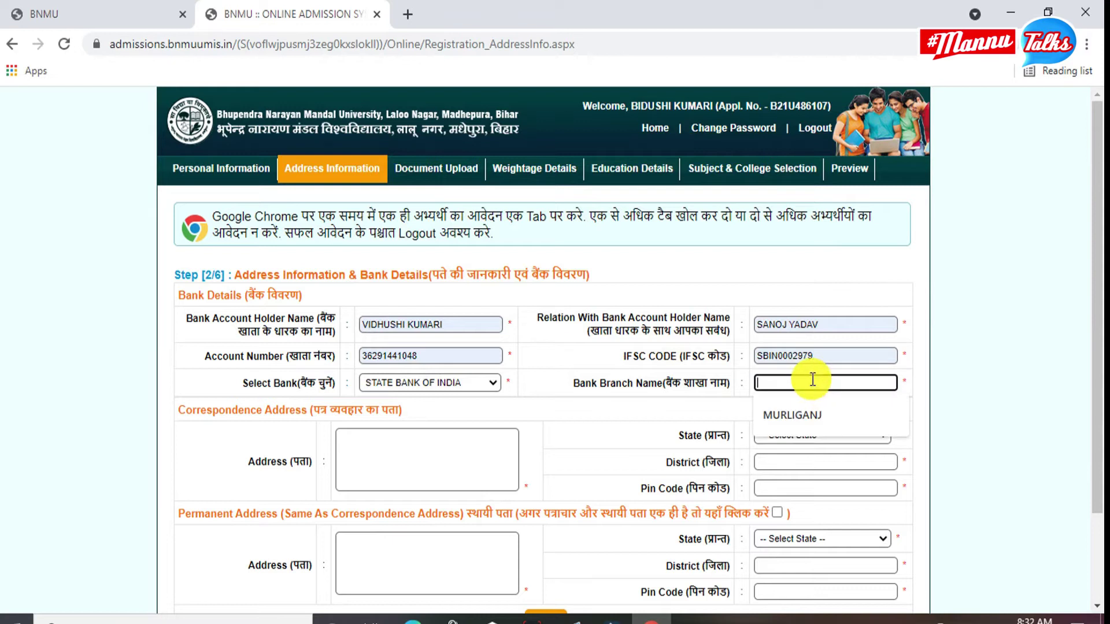
left_click(814, 422)
left_click(397, 448)
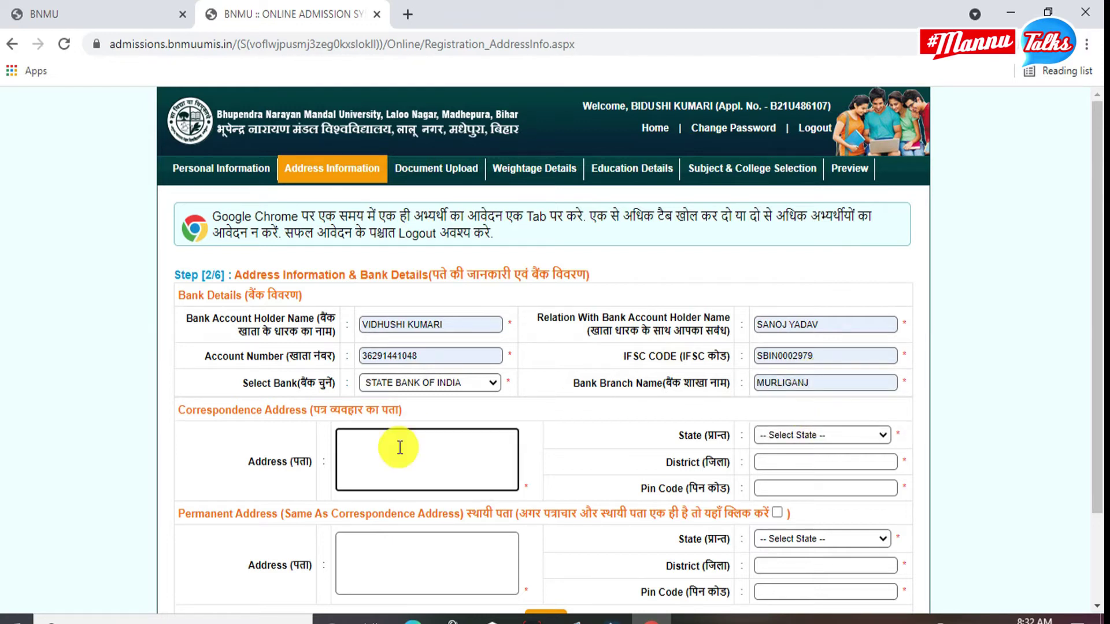
Set the correspondence state to BIHAR, district to PURNEA, and fill the pin code.
left_click(842, 437)
scroll(798, 351, "down", 1)
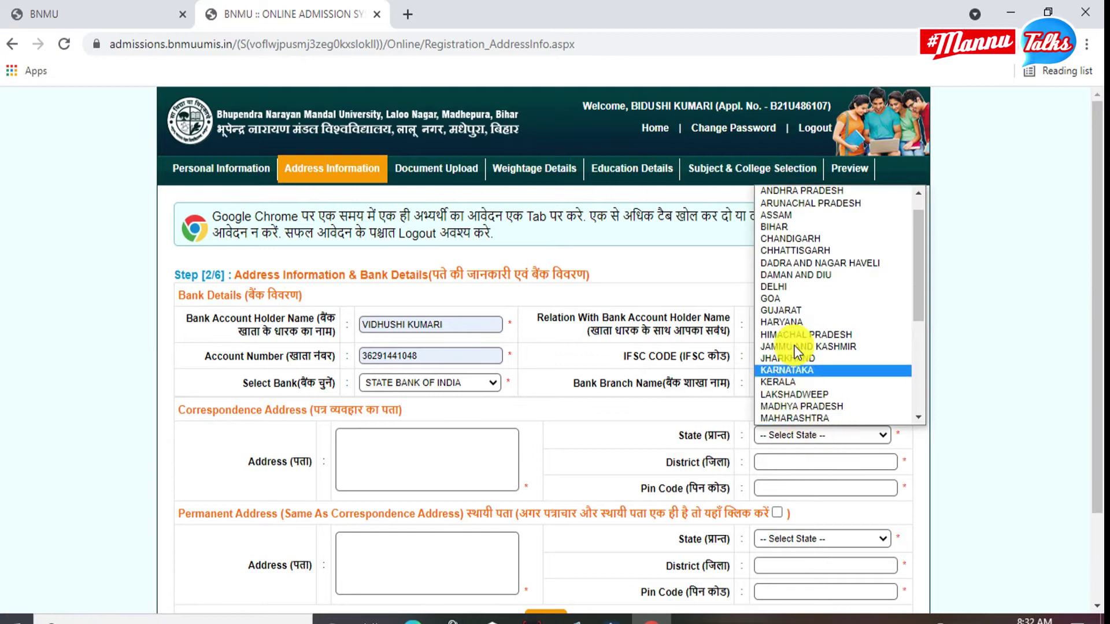
scroll(801, 341, "down", 5)
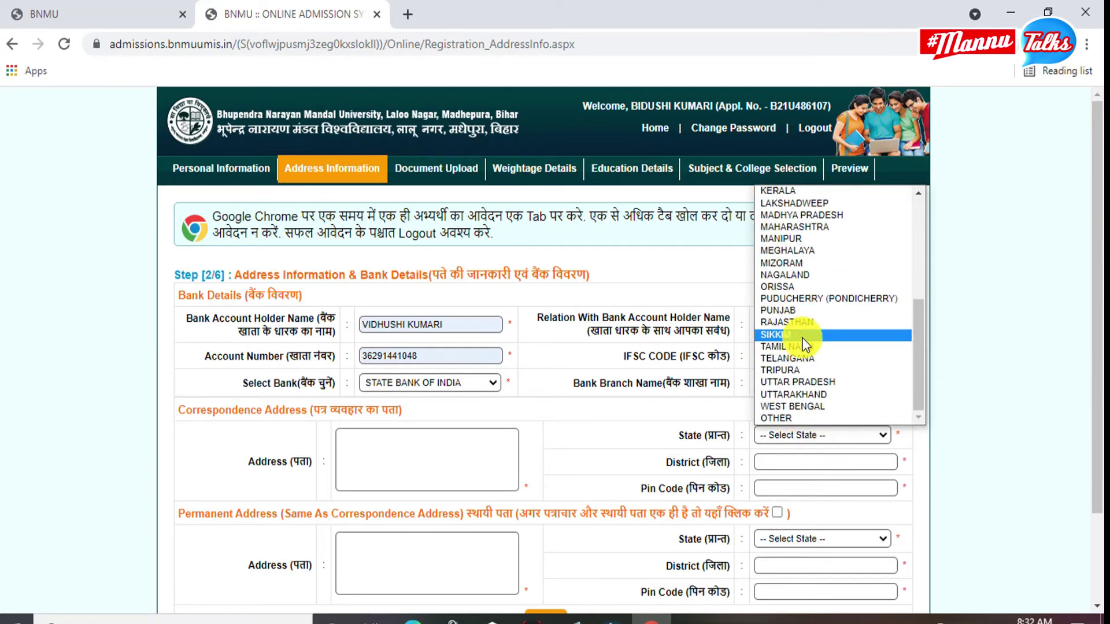
scroll(798, 318, "up", 6)
left_click(782, 251)
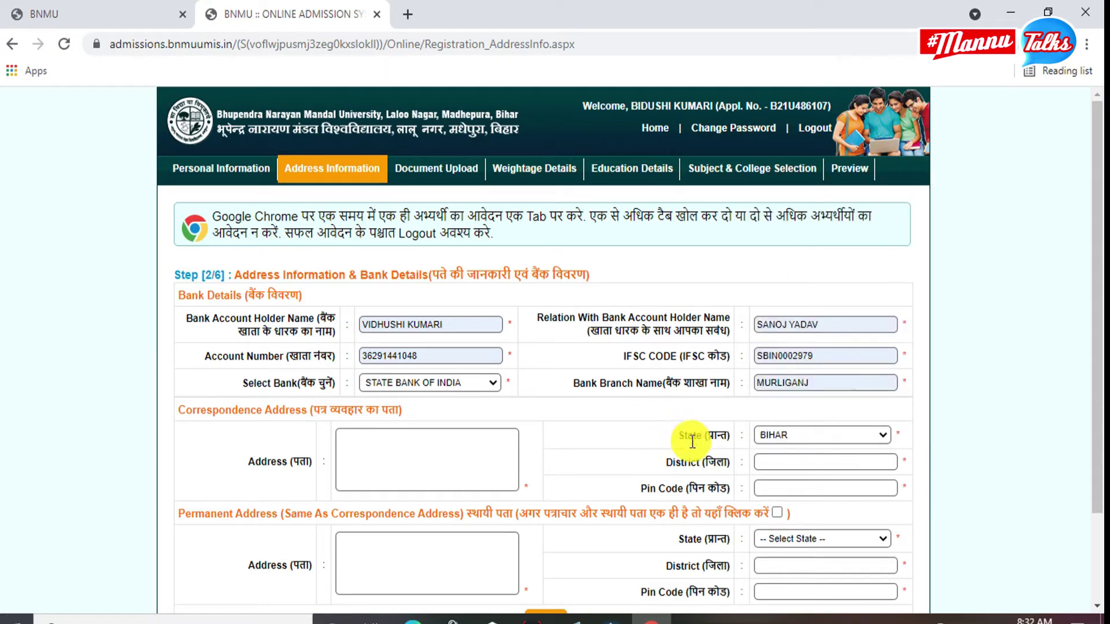
left_click(775, 436)
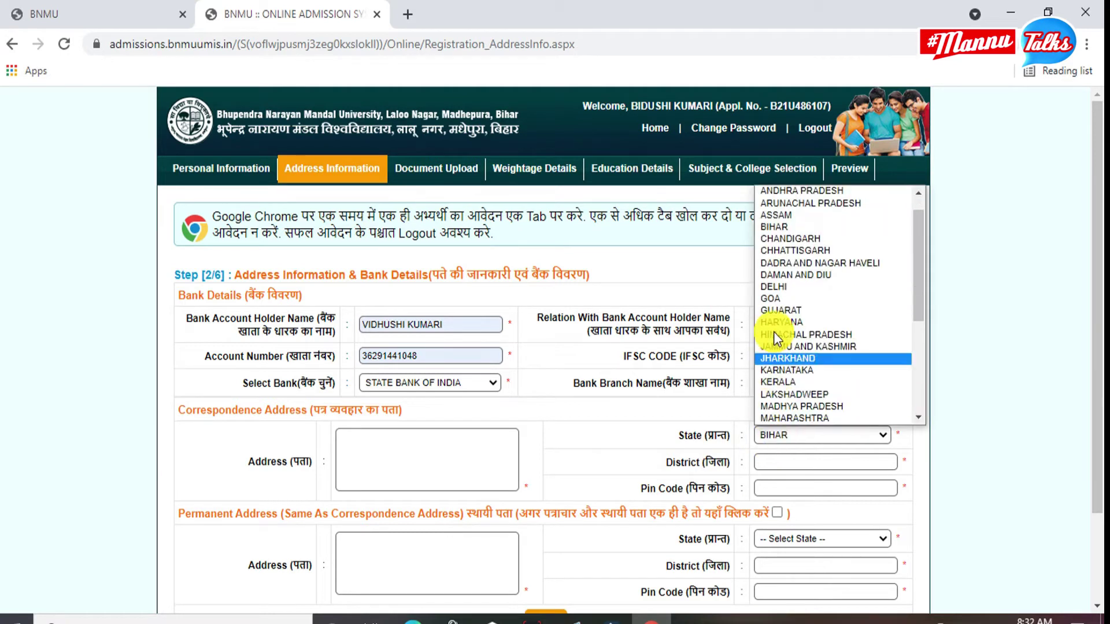
left_click(768, 229)
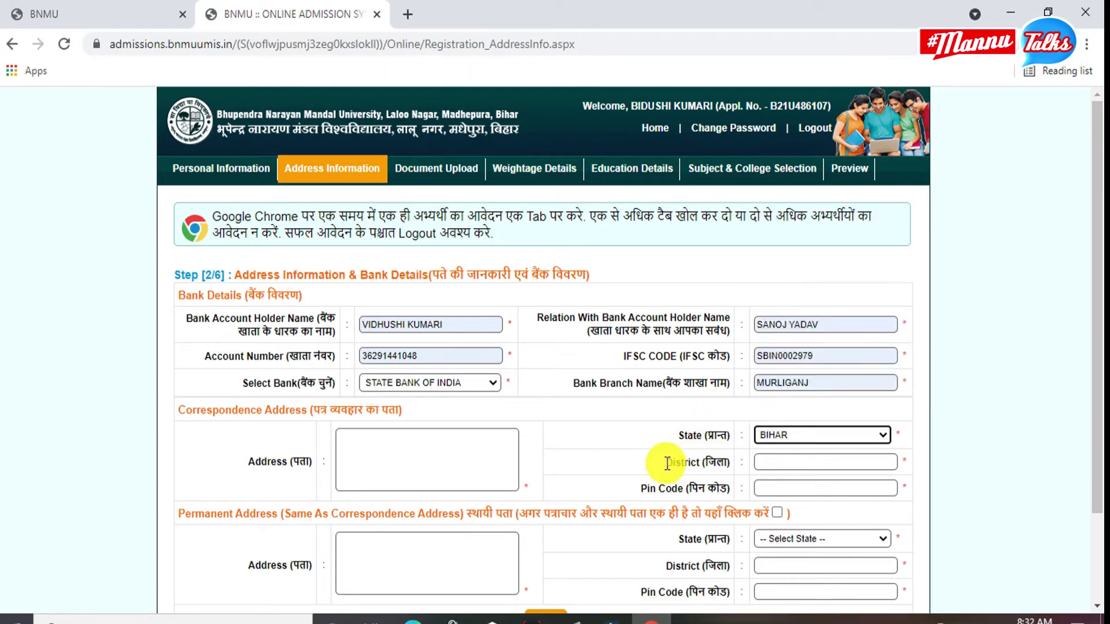
left_click(773, 462)
left_click(782, 495)
left_click(787, 487)
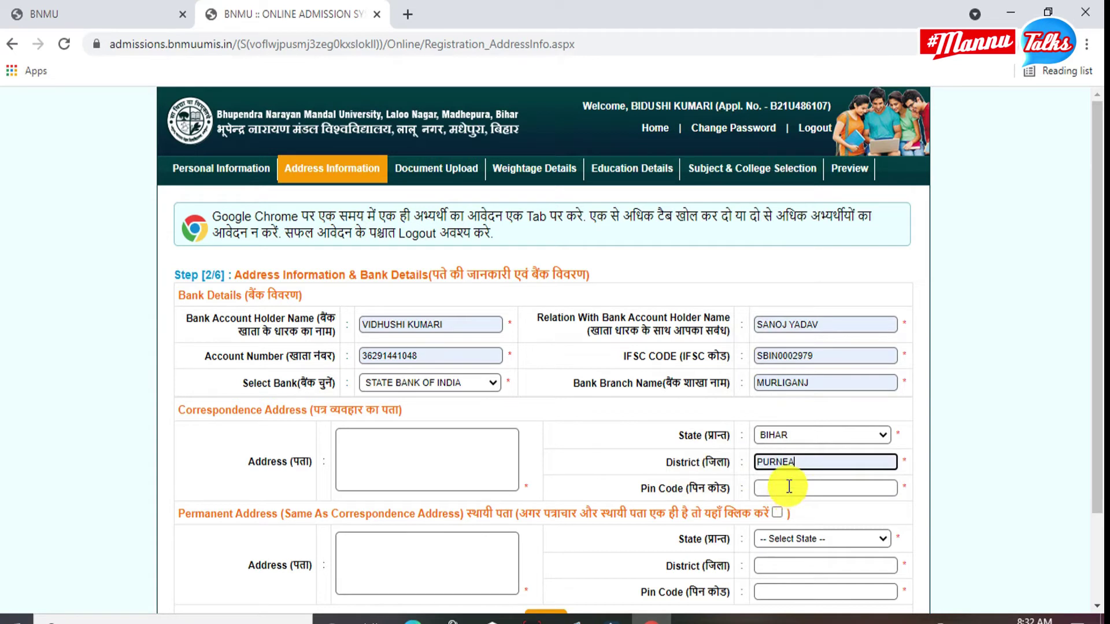
left_click(786, 515)
Enter the street address, make the permanent address the same, and save Step 2.
left_click(452, 451)
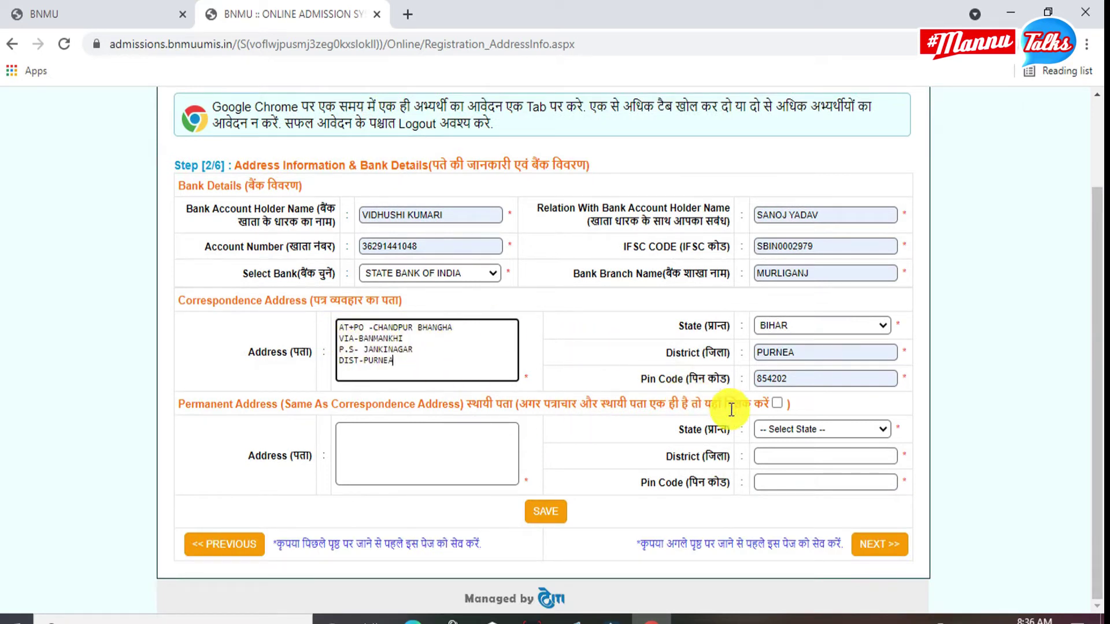
left_click(777, 407)
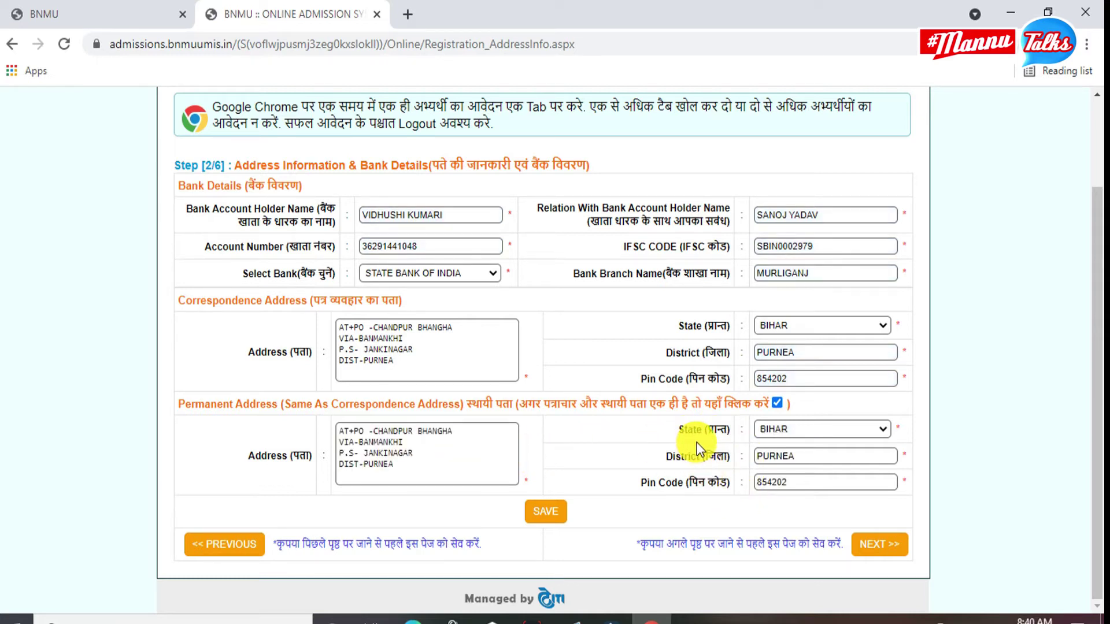
left_click(546, 514)
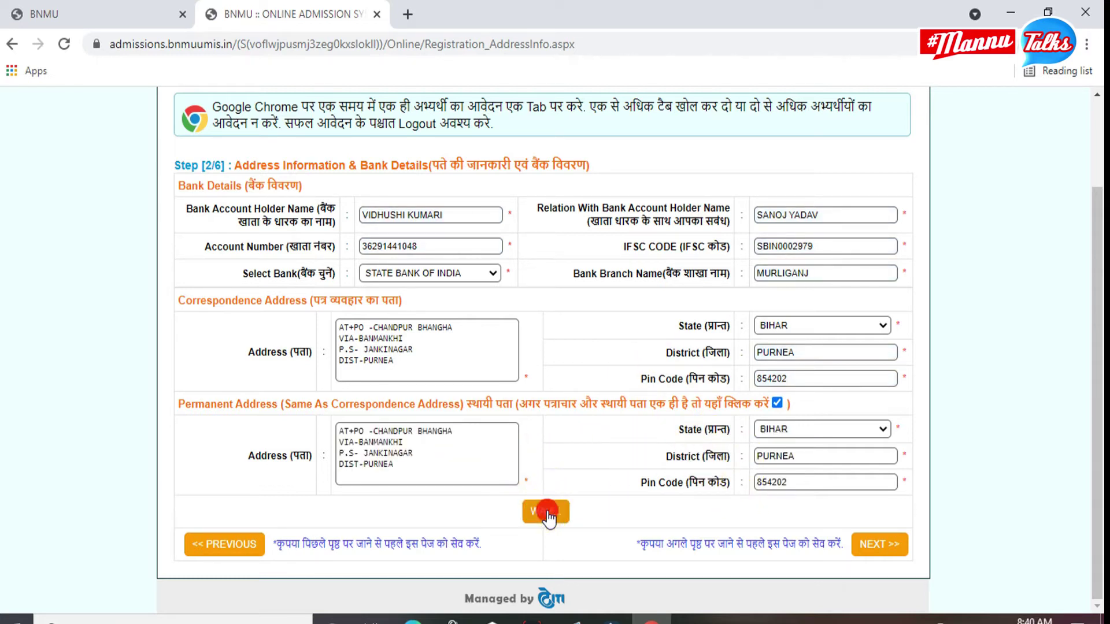
Attach FGGF.jpg as the applicant photo.
key("Return")
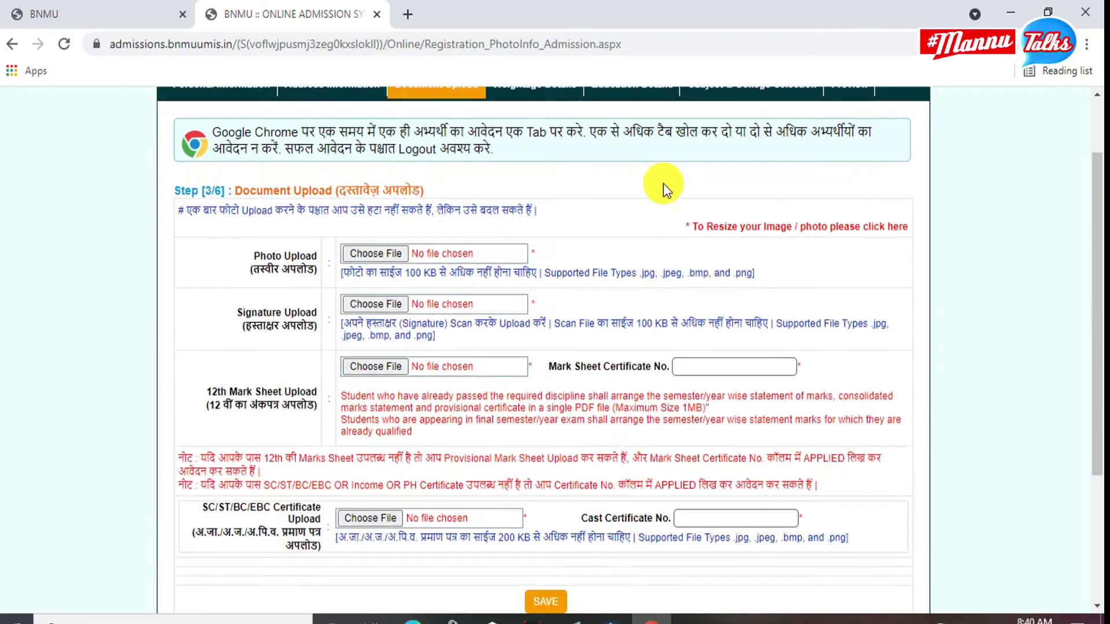
scroll(280, 192, "up", 2)
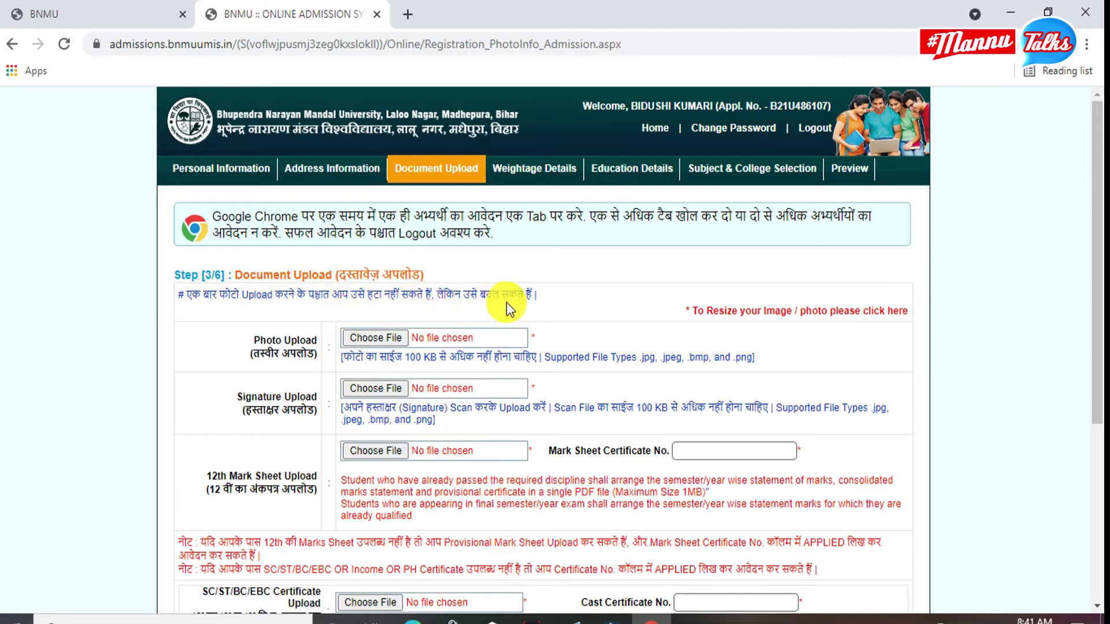
scroll(506, 303, "down", 2)
left_click(385, 253)
double_click(383, 232)
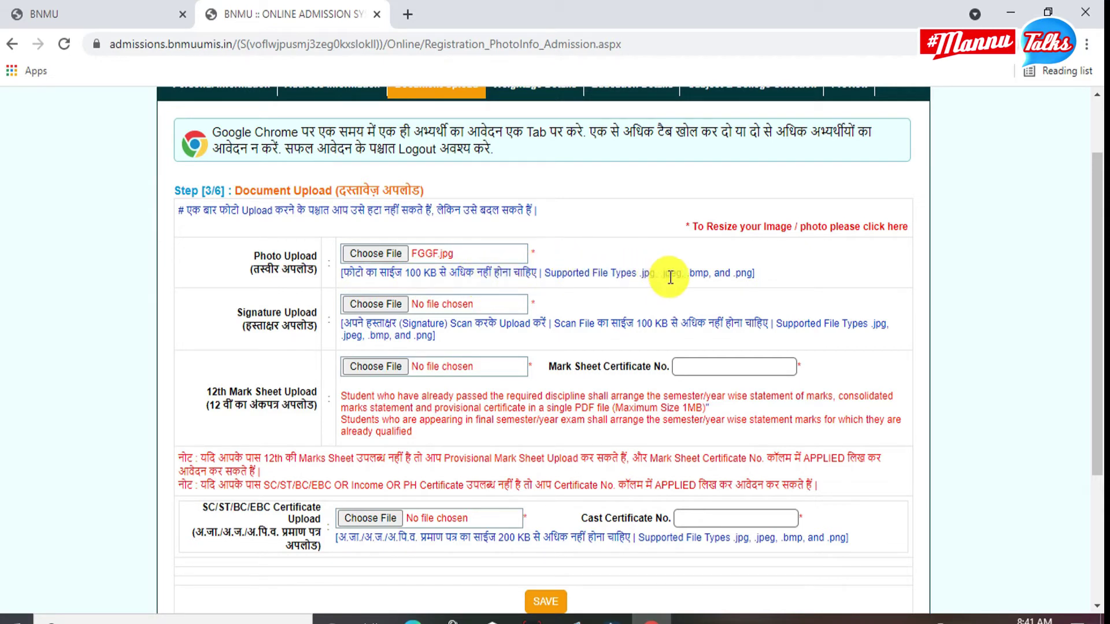
Attach 20210919_115642.jpg as the signature image.
left_click(370, 309)
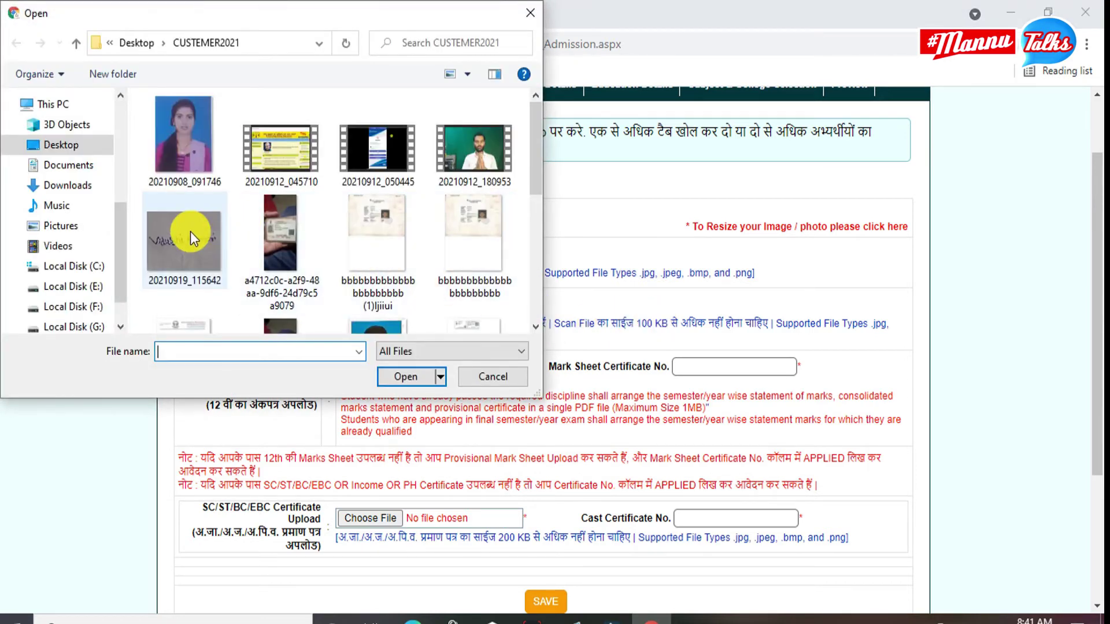
double_click(189, 231)
scroll(339, 278, "down", 1)
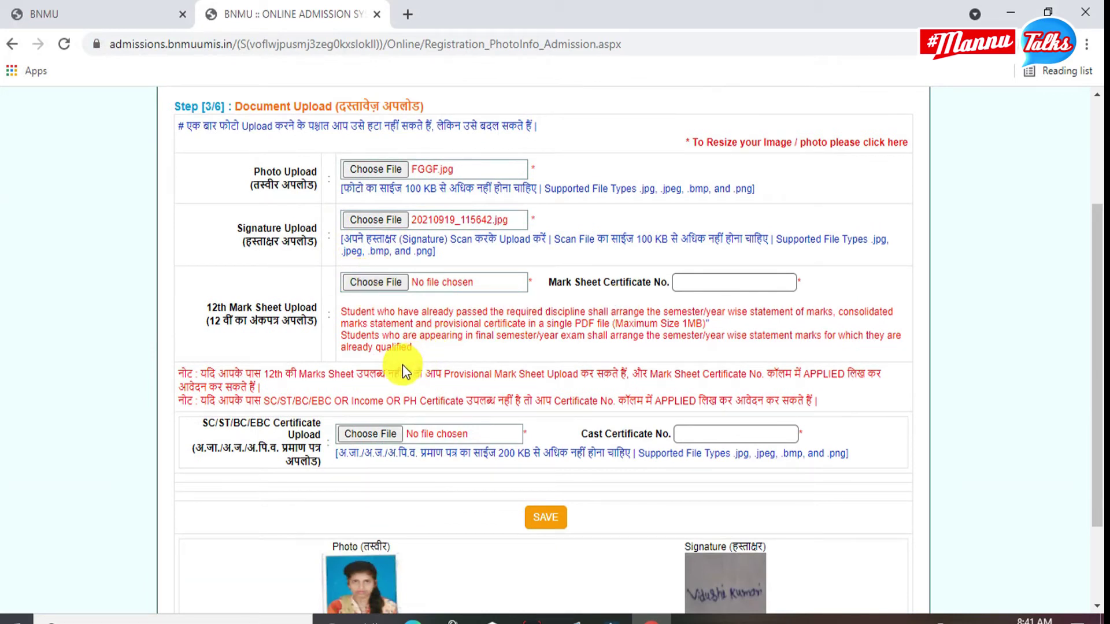
scroll(378, 360, "down", 2)
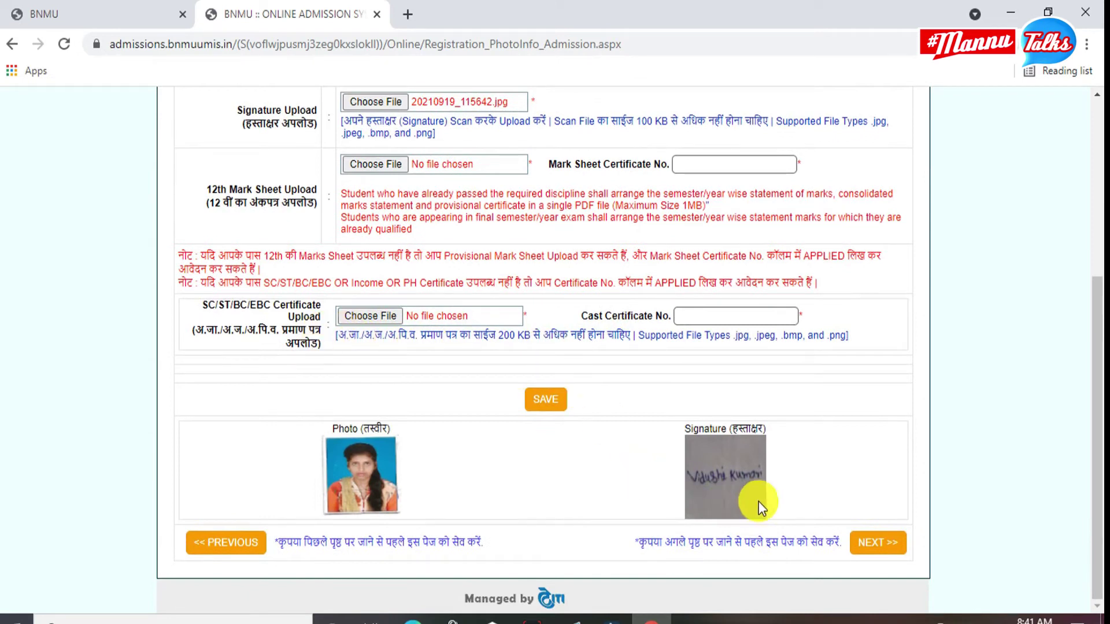
Go to Weightage Details and untick the NCC C Certificate YES box.
left_click(881, 541)
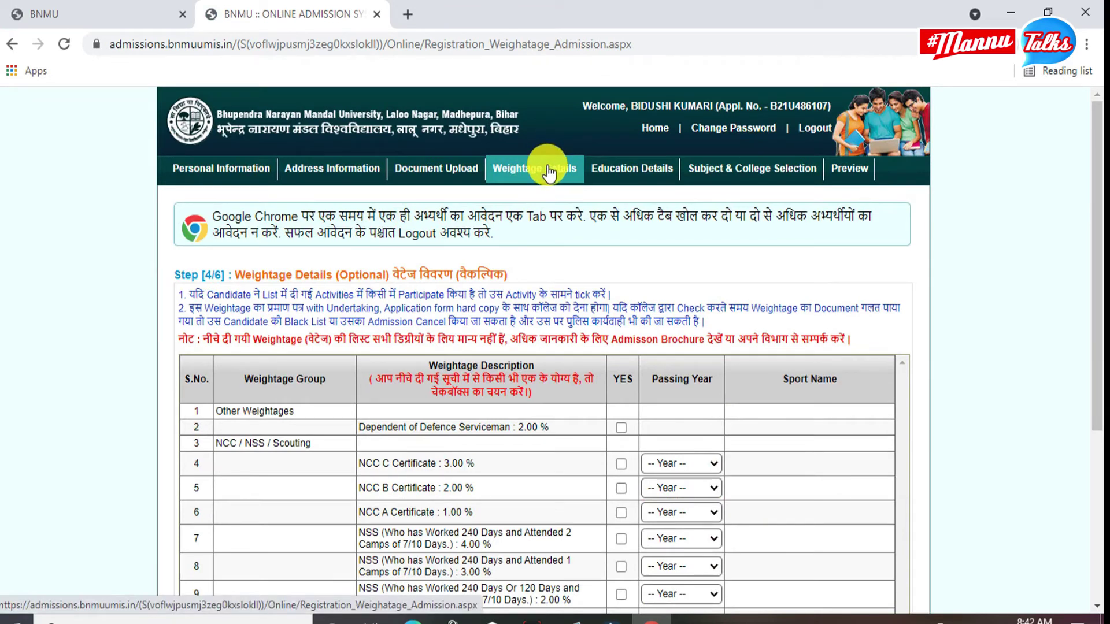
scroll(539, 232, "down", 3)
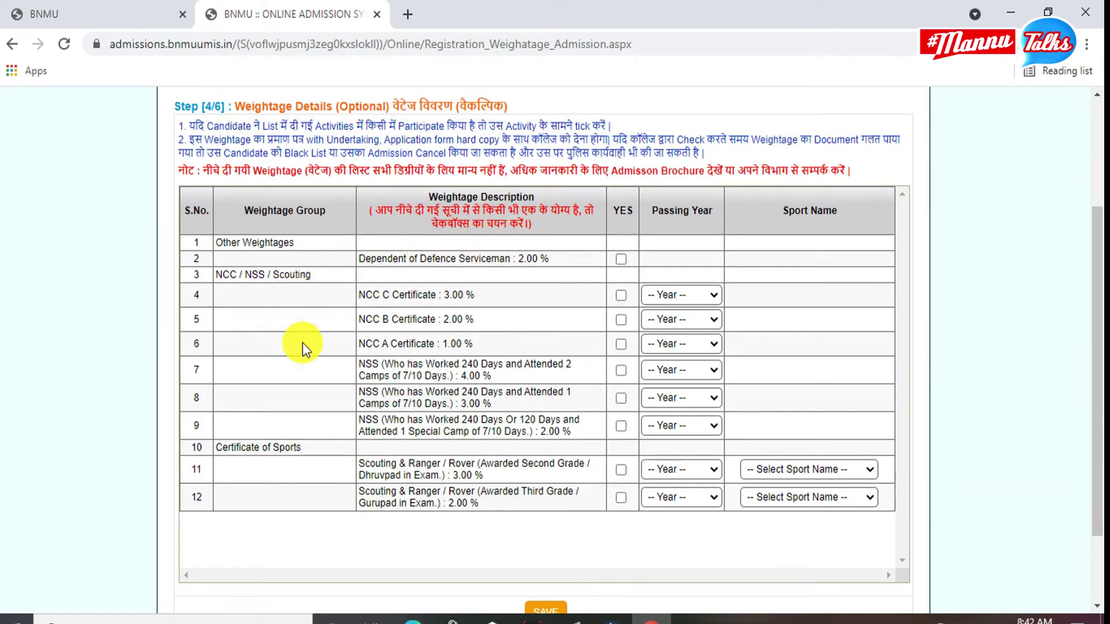
left_click(620, 295)
Set matriculation board to BIHAR SCHOOL EXAM. BOARD, maximum marks 500, marks obtained 267.
scroll(665, 393, "down", 2)
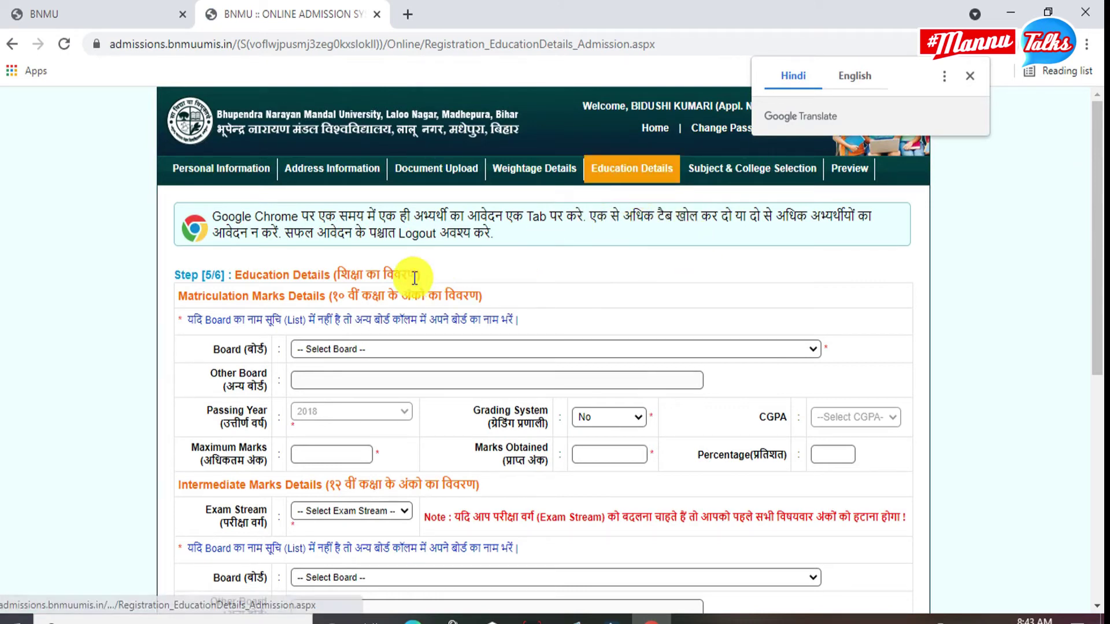
left_click(336, 349)
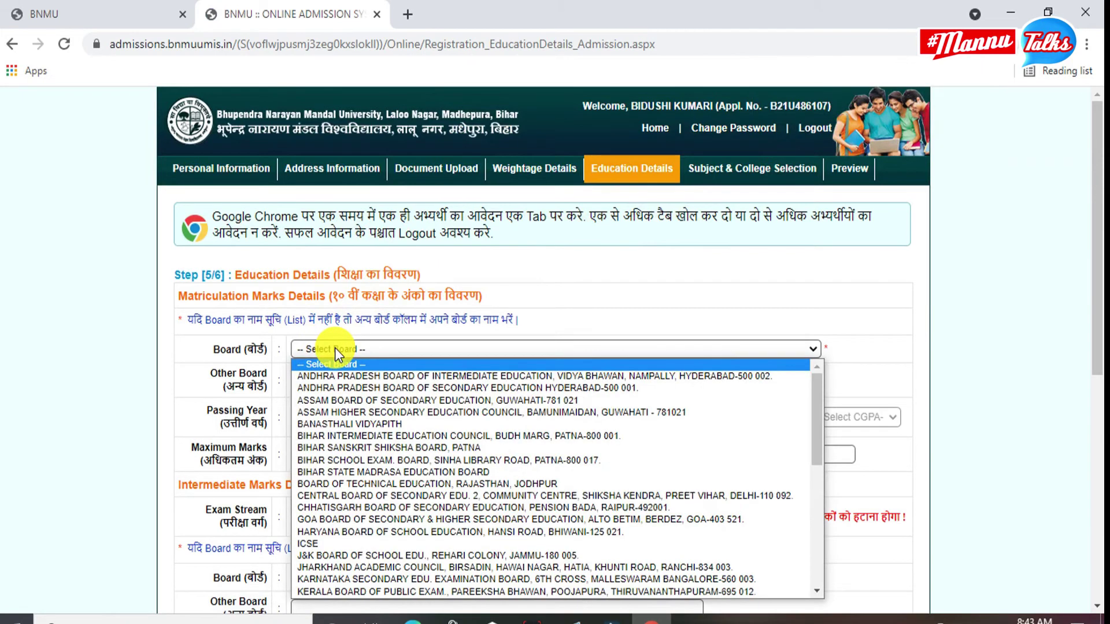
left_click(322, 318)
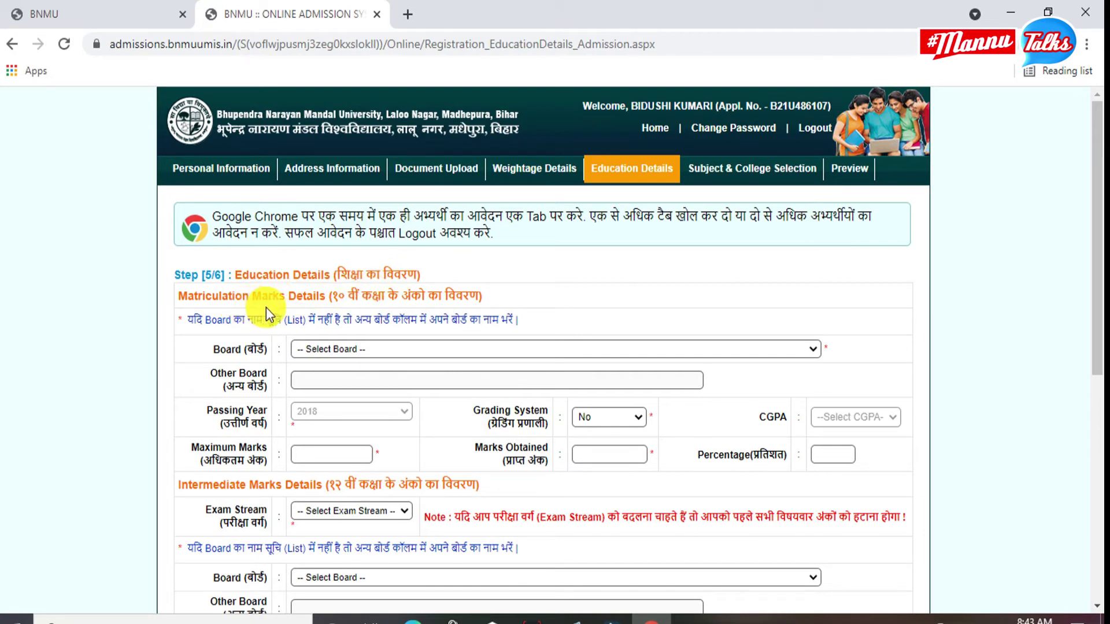
left_click(370, 349)
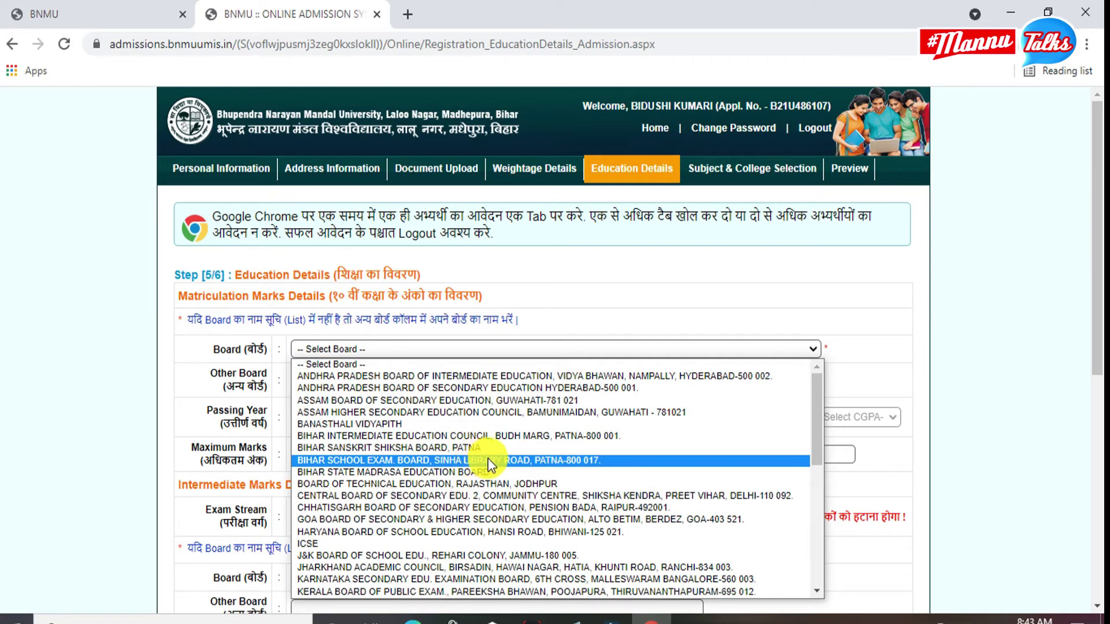
left_click(487, 460)
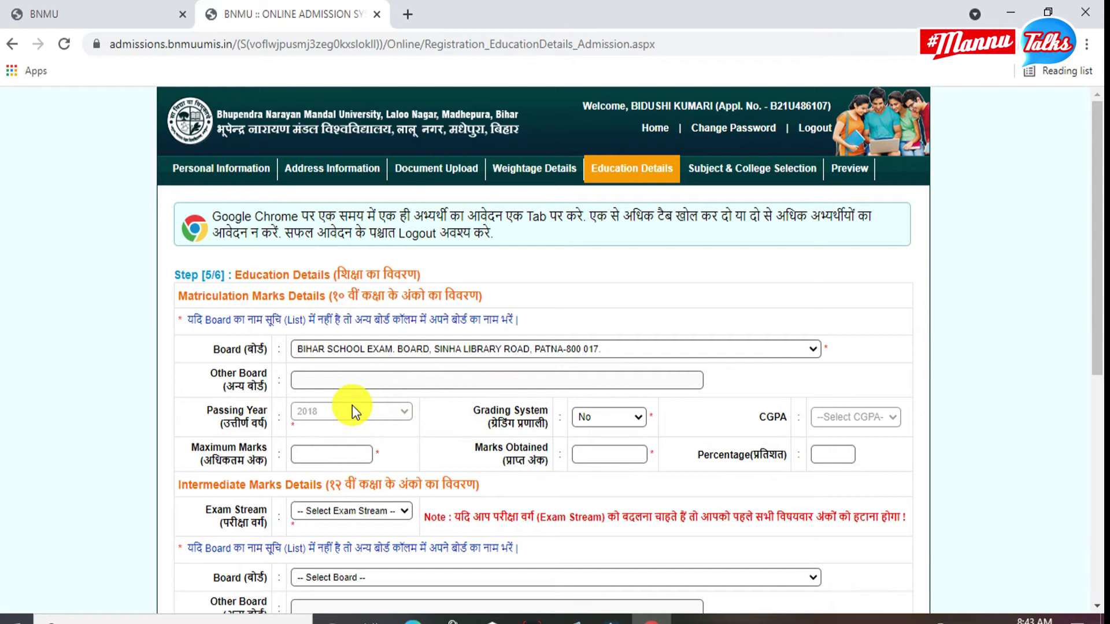
left_click(332, 454)
left_click(324, 484)
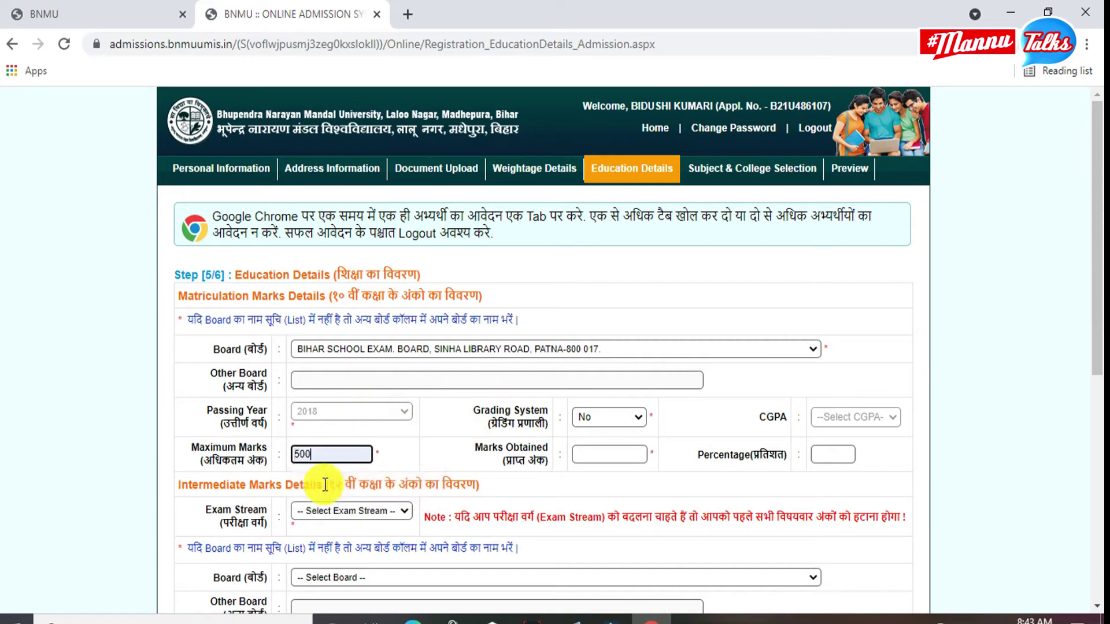
left_click(618, 457)
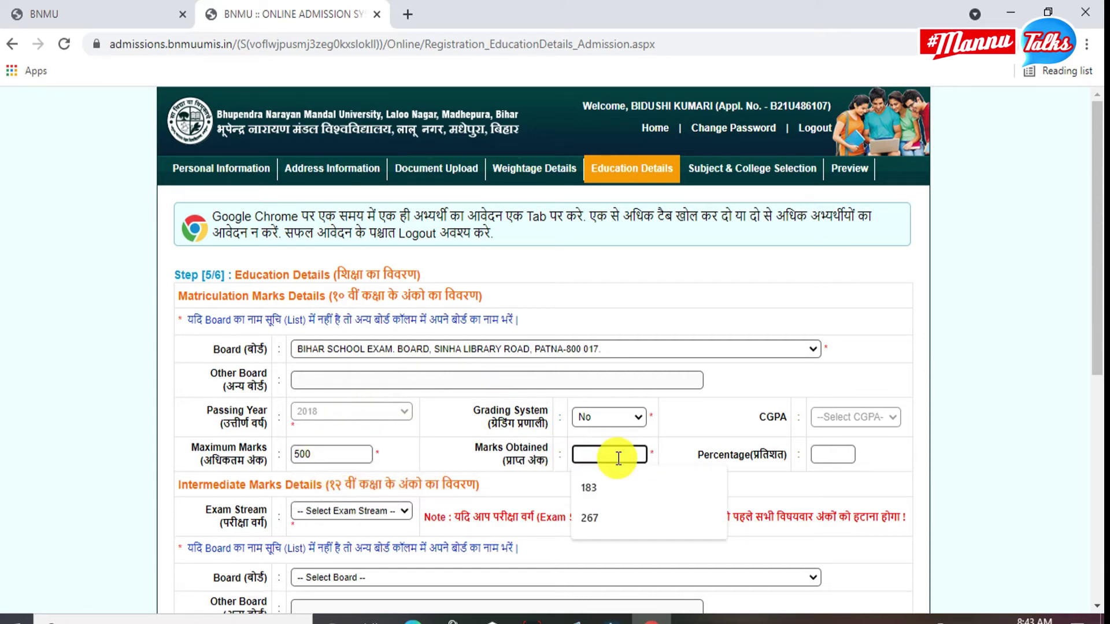
left_click(612, 517)
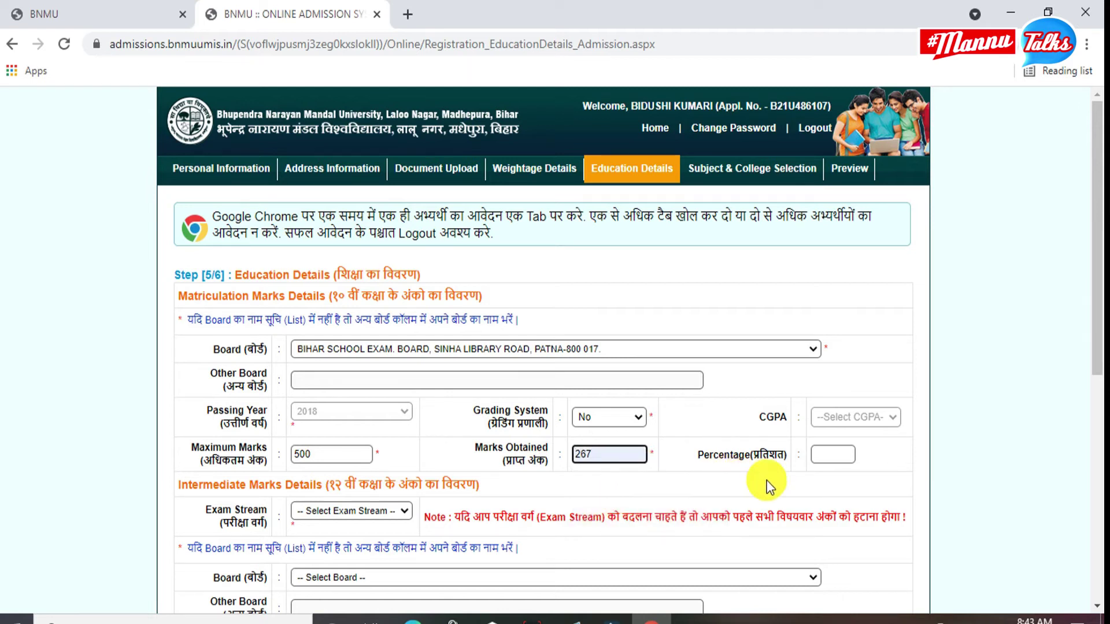
left_click(768, 486)
scroll(769, 486, "down", 3)
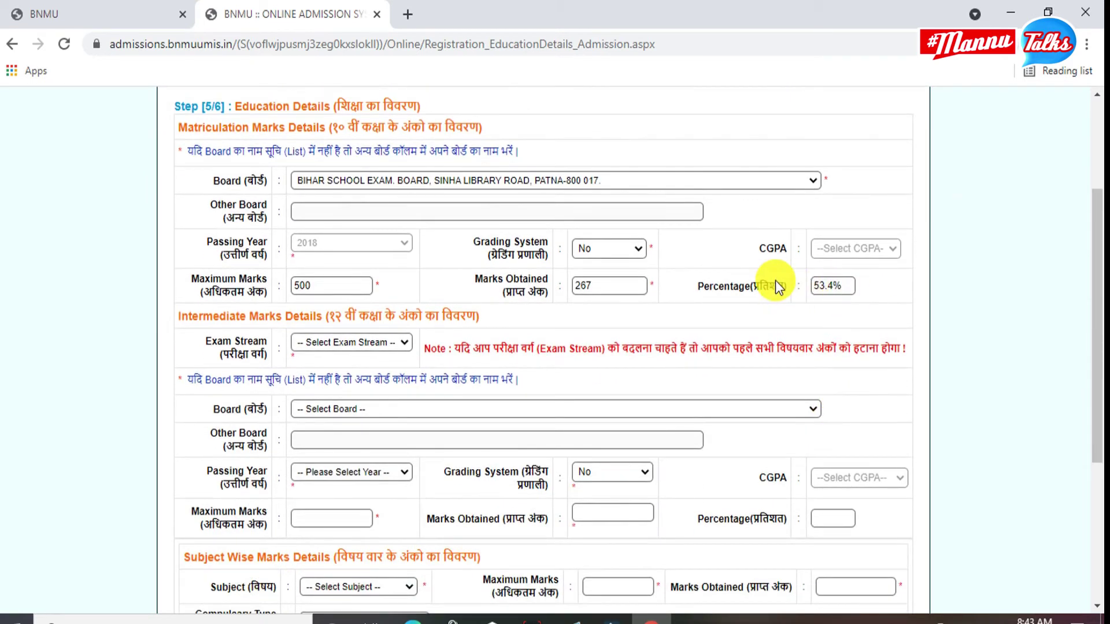
Set the intermediate stream to Arts and board to BIHAR SCHOOL EXAM. BOARD.
left_click(364, 340)
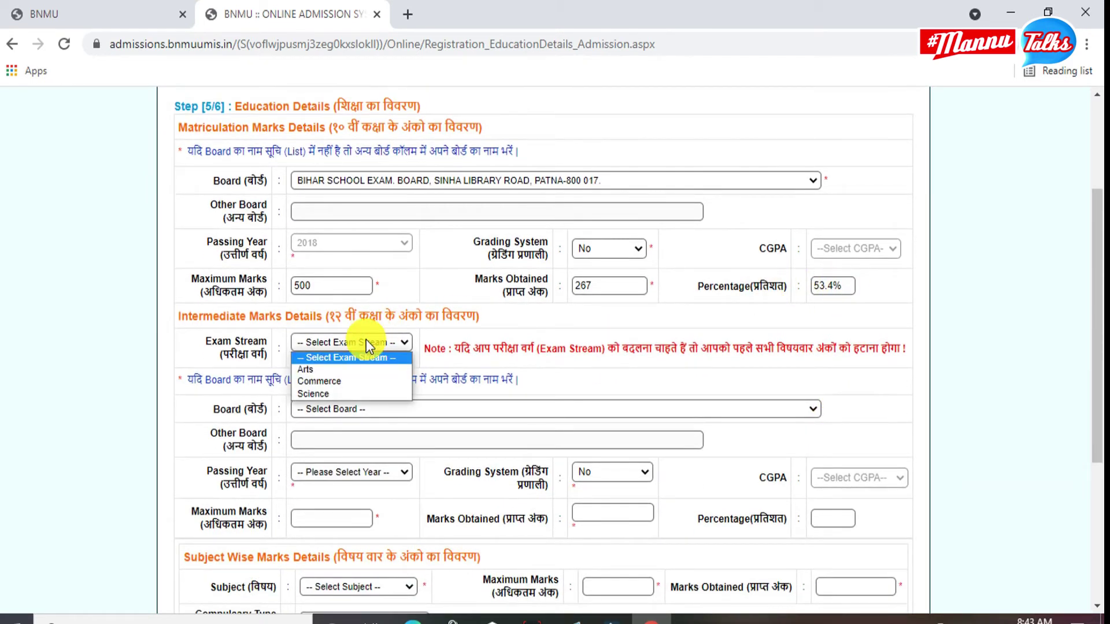
left_click(348, 370)
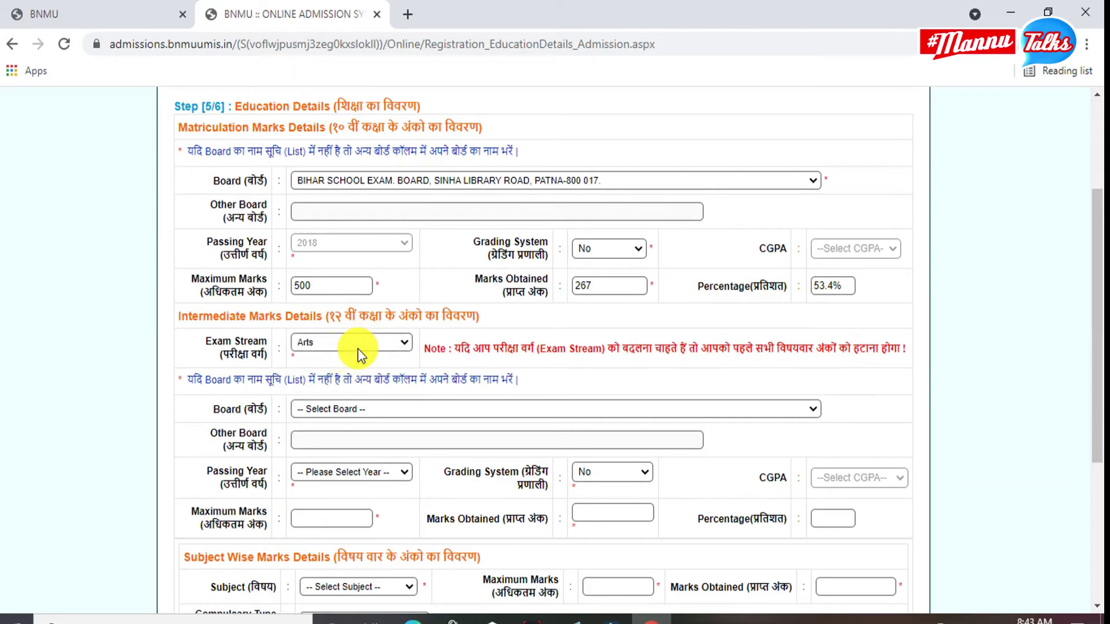
scroll(375, 348, "down", 1)
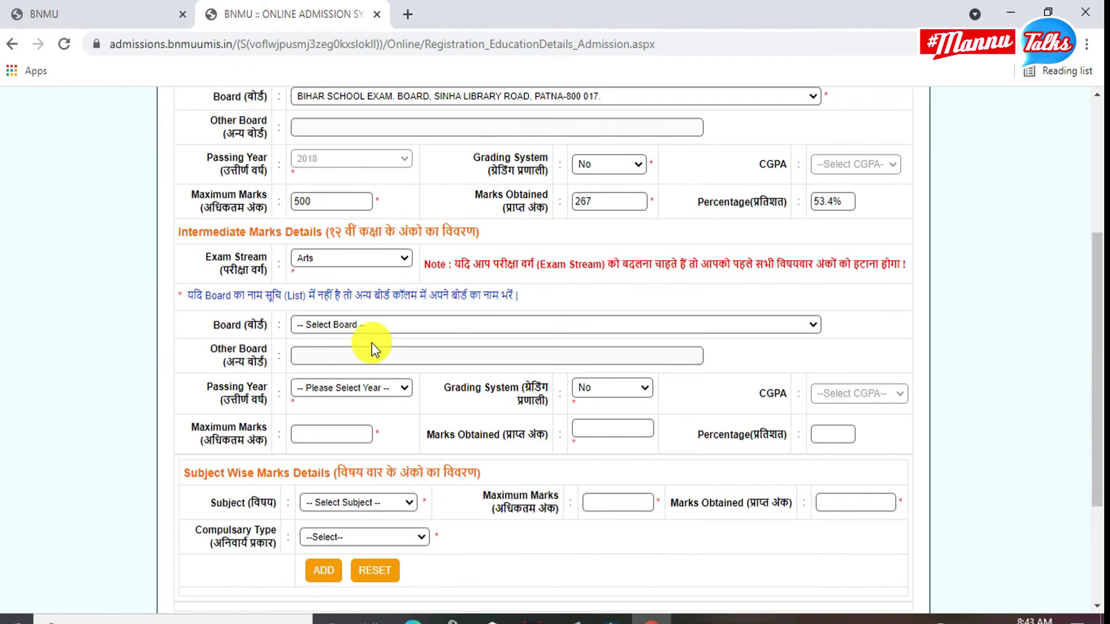
left_click(374, 325)
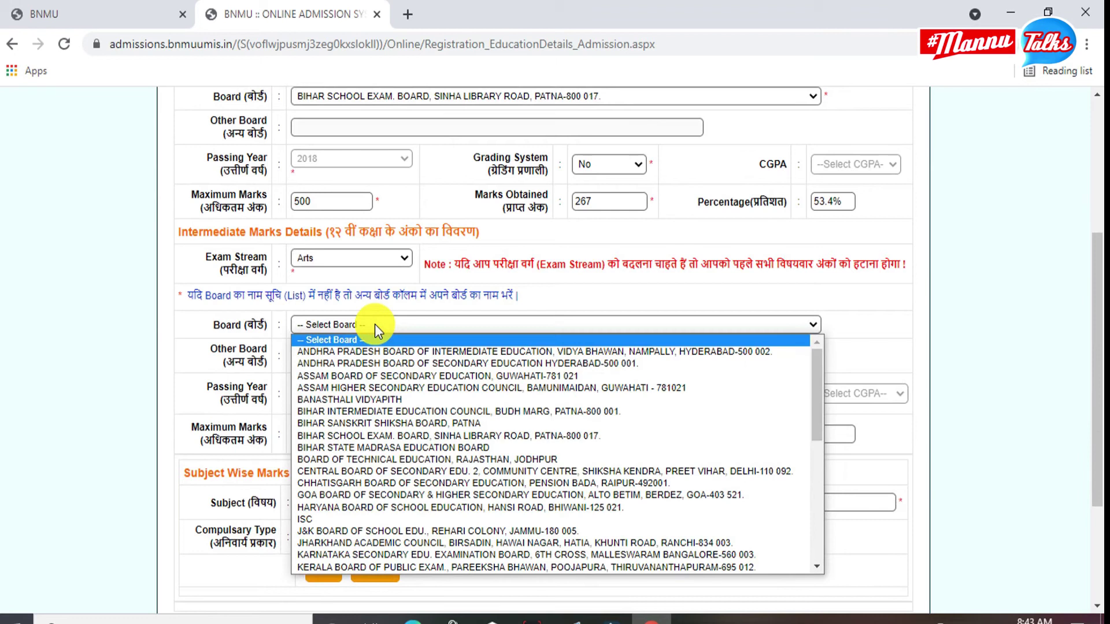
left_click(479, 435)
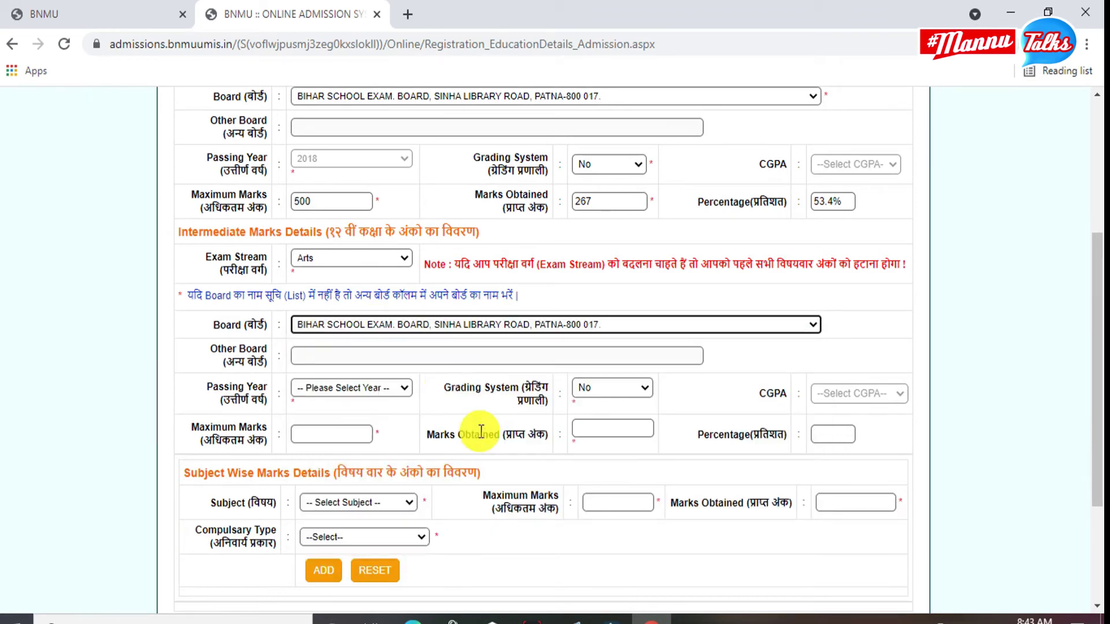
Set intermediate passing year 2021, maximum marks 500 and marks obtained 300.
left_click(386, 393)
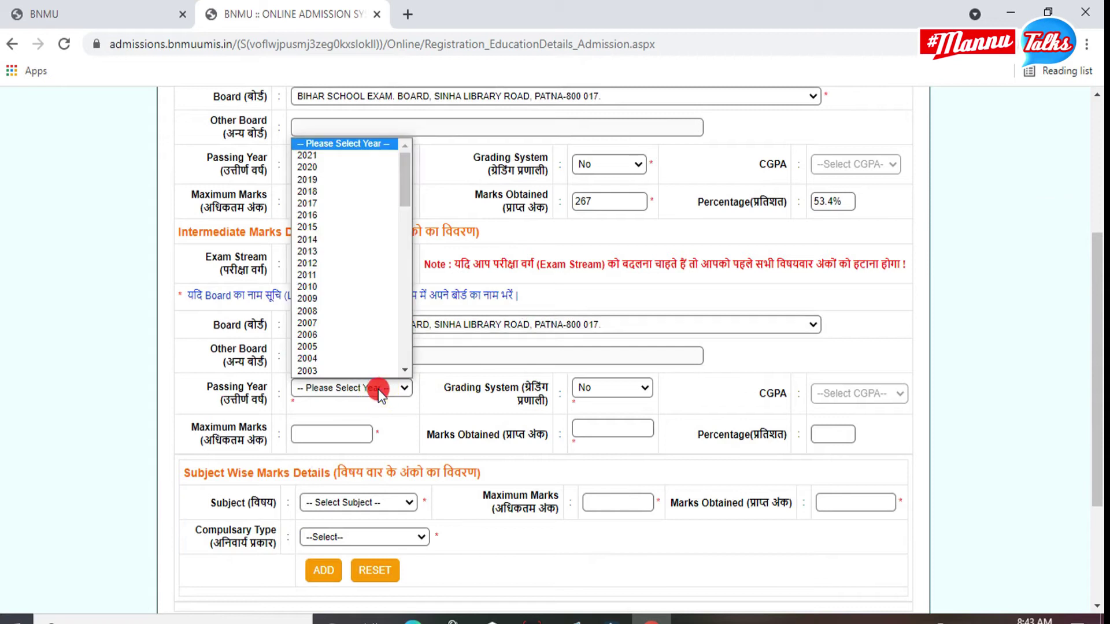
left_click(314, 160)
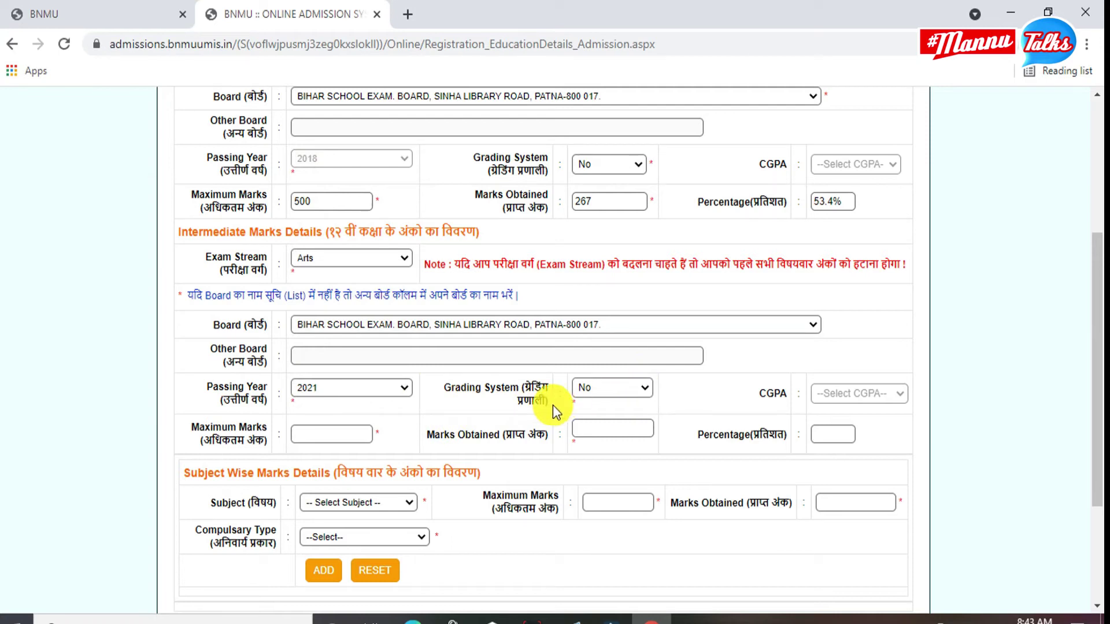
left_click(331, 440)
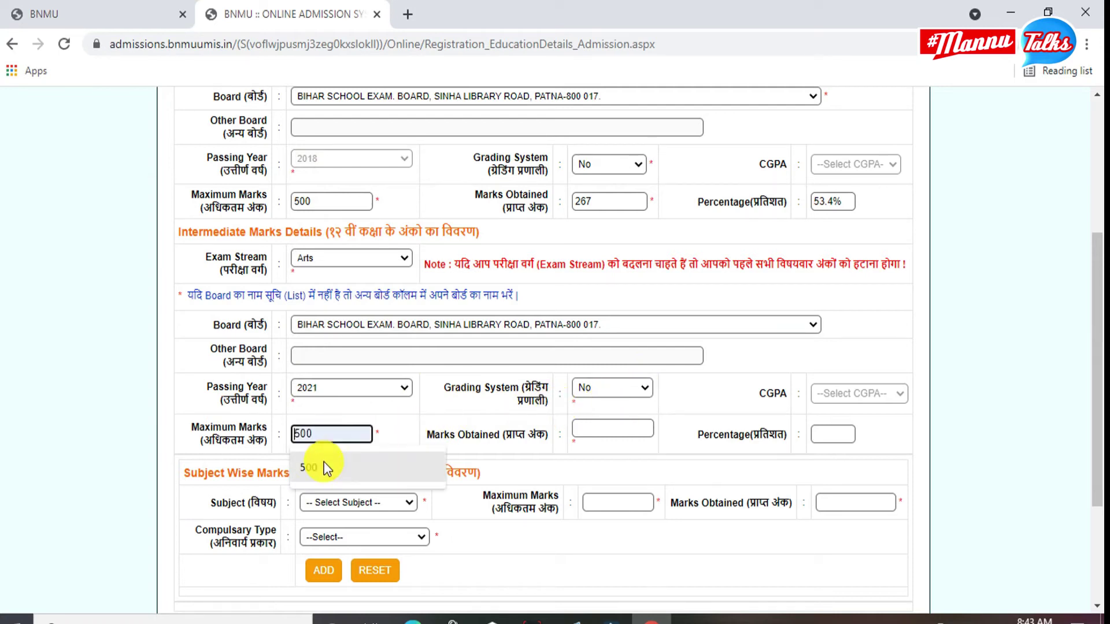
left_click(320, 466)
left_click(592, 428)
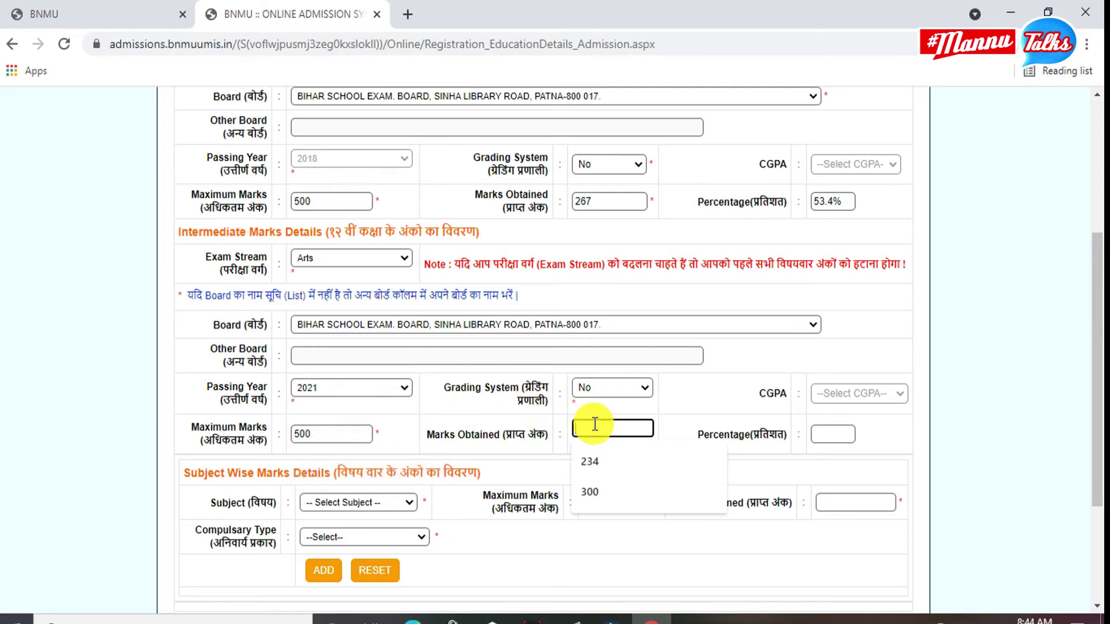
left_click(595, 490)
scroll(752, 434, "down", 2)
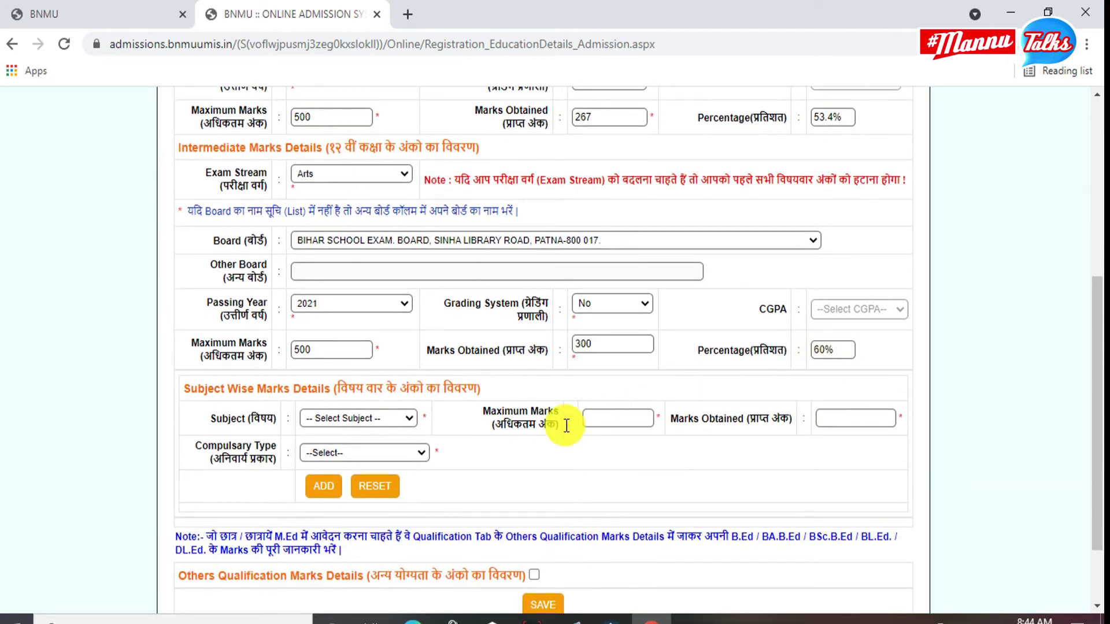
scroll(463, 405, "down", 2)
Add ENGLISH with 34 out of 100 to the subject marks table.
left_click(345, 334)
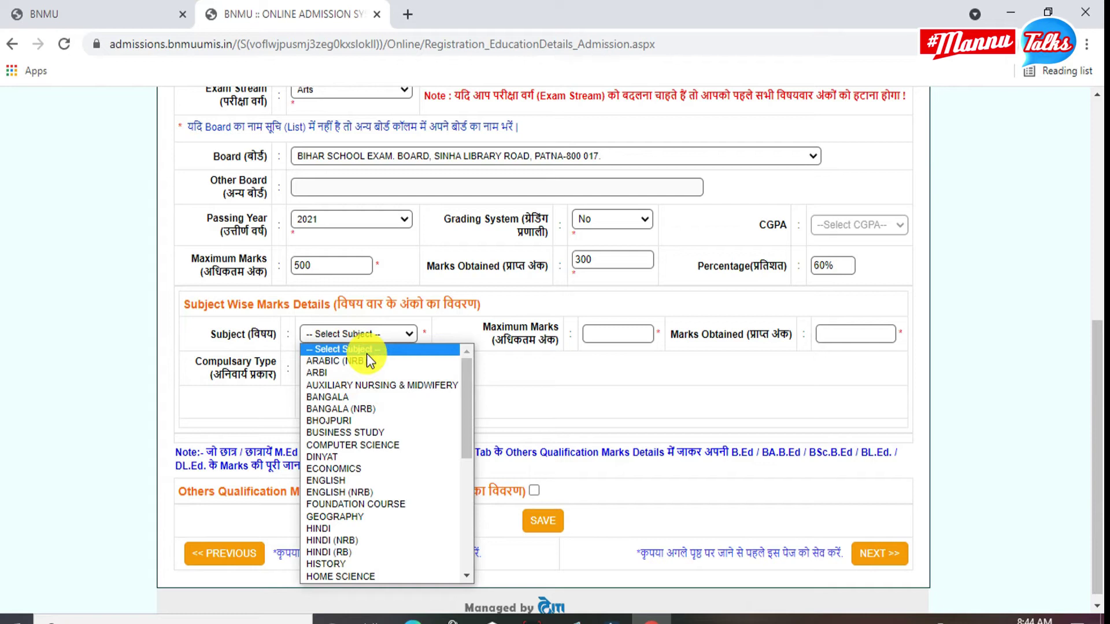
key("e")
key("n")
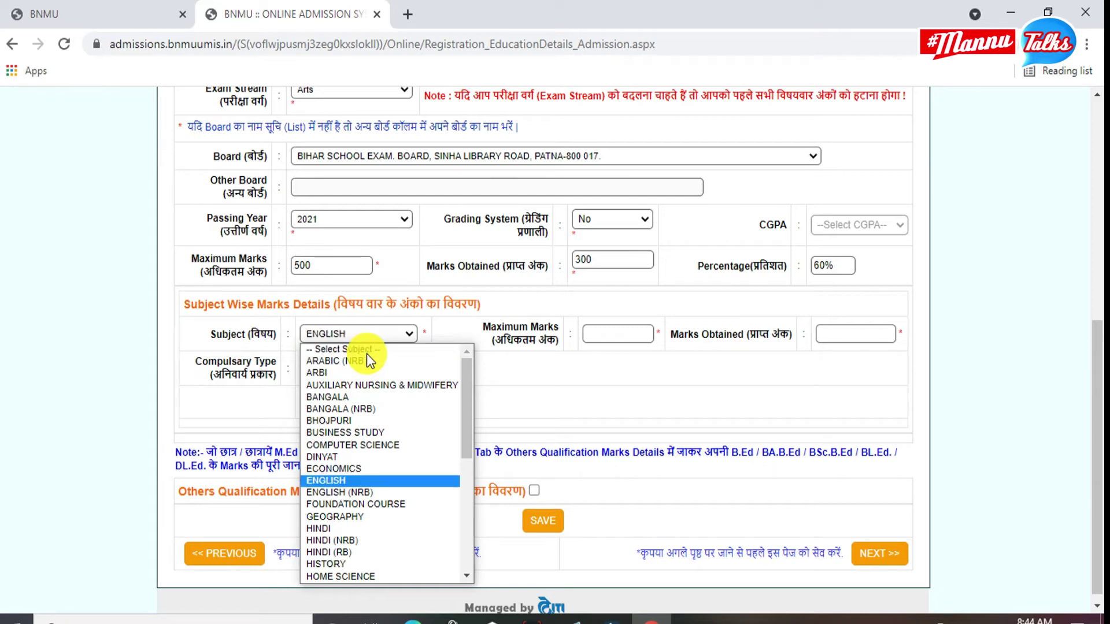
key("Return")
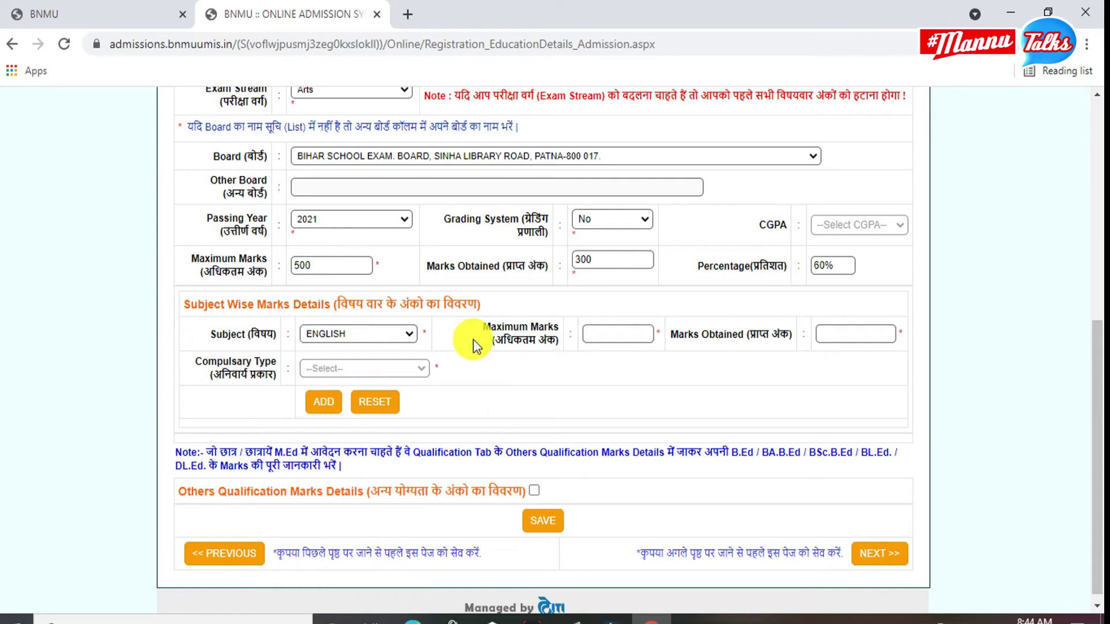
left_click(601, 333)
left_click(616, 371)
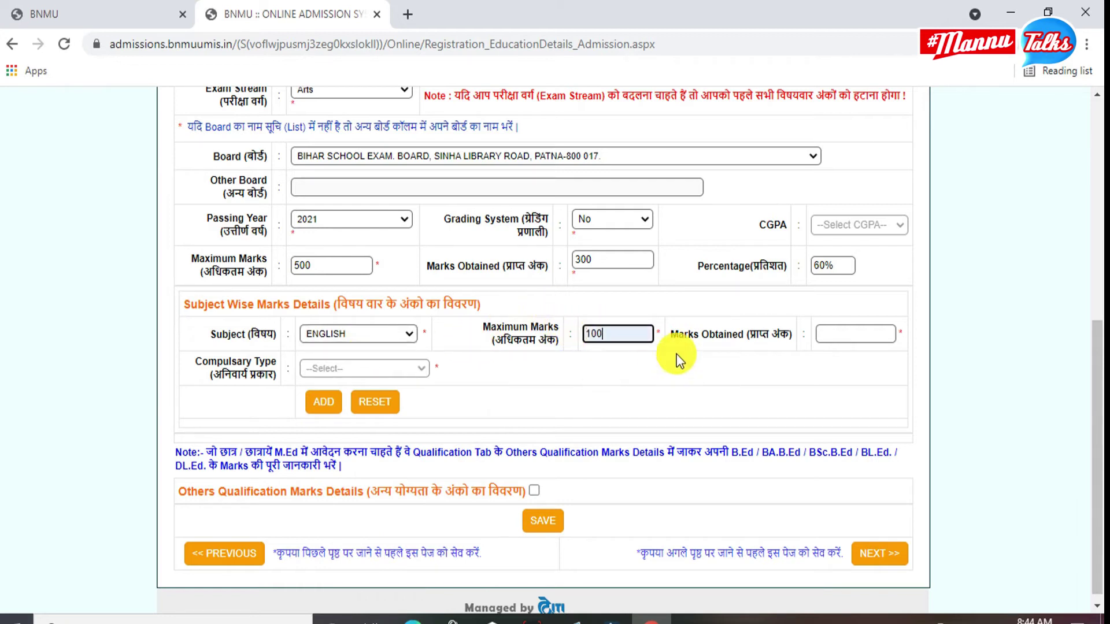
left_click(835, 332)
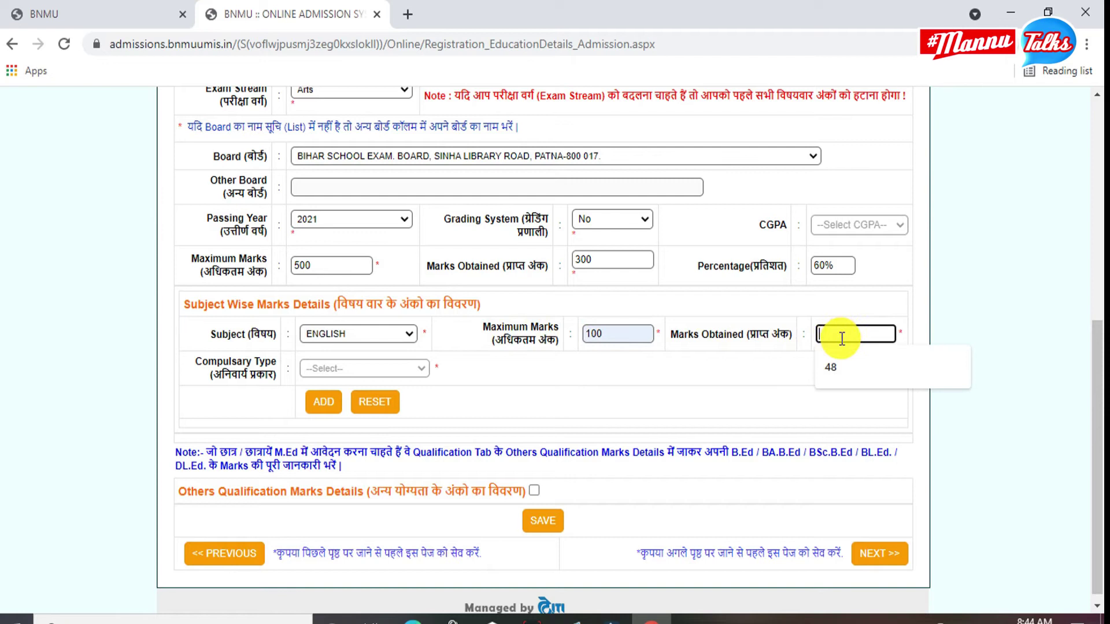
type("34")
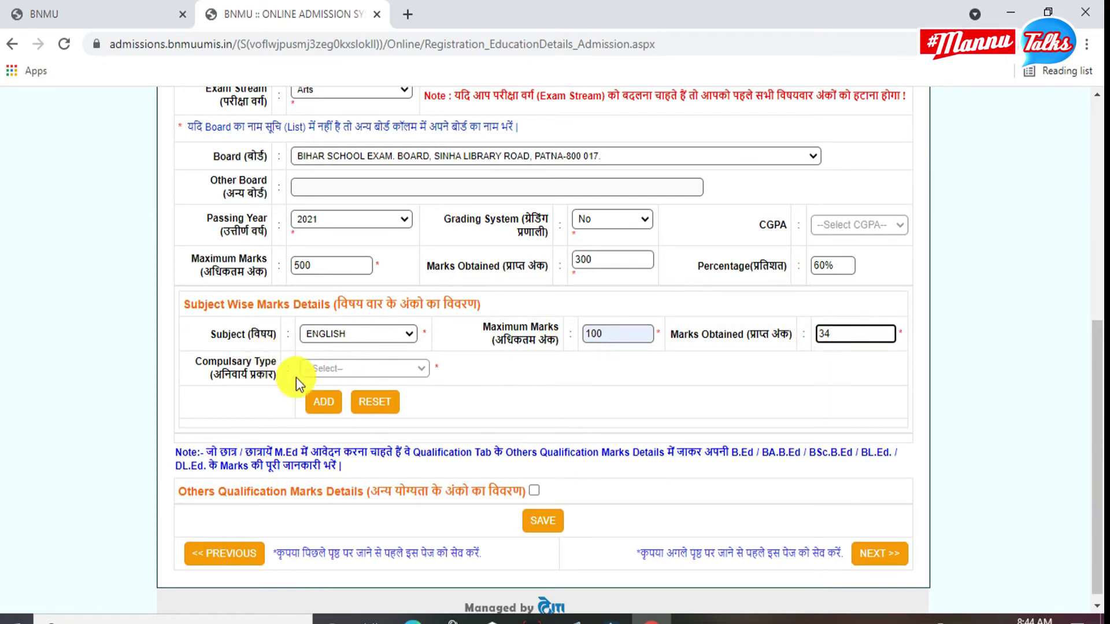
left_click(321, 408)
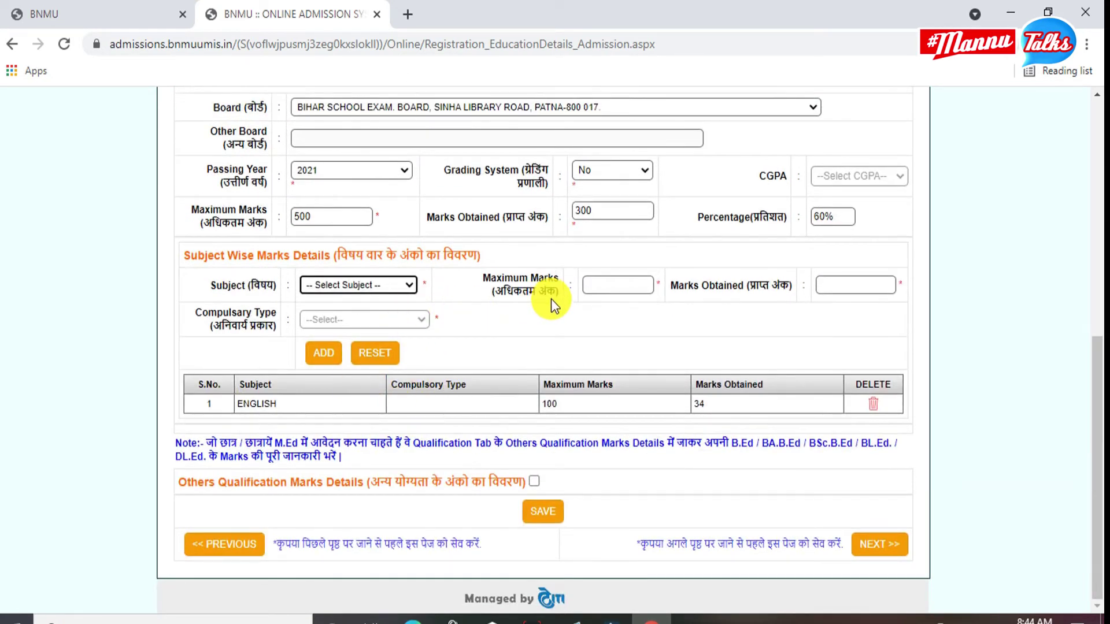
Add HINDI with 59 out of 100, then add the PSYCHOLOGY marks (55).
left_click(380, 283)
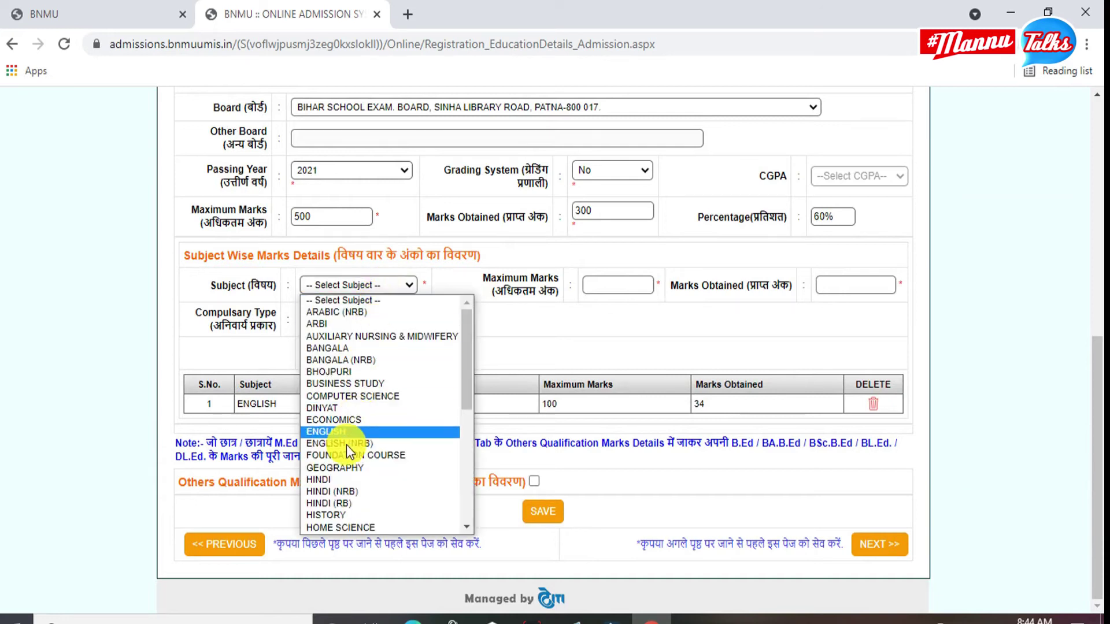
left_click(349, 479)
left_click(596, 287)
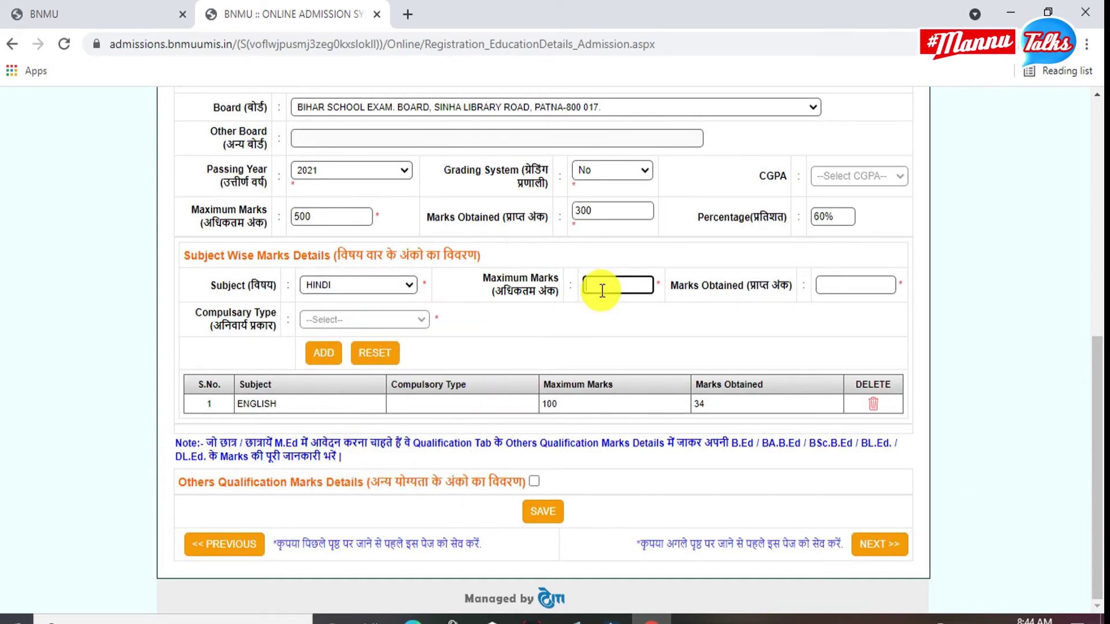
type("100")
left_click(849, 283)
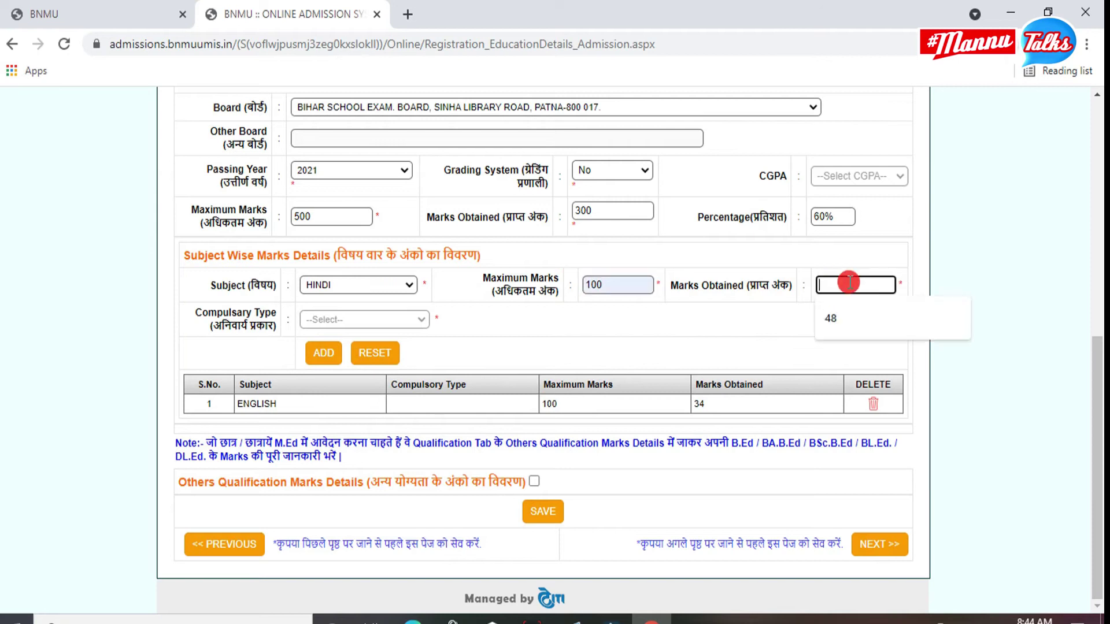
type("59")
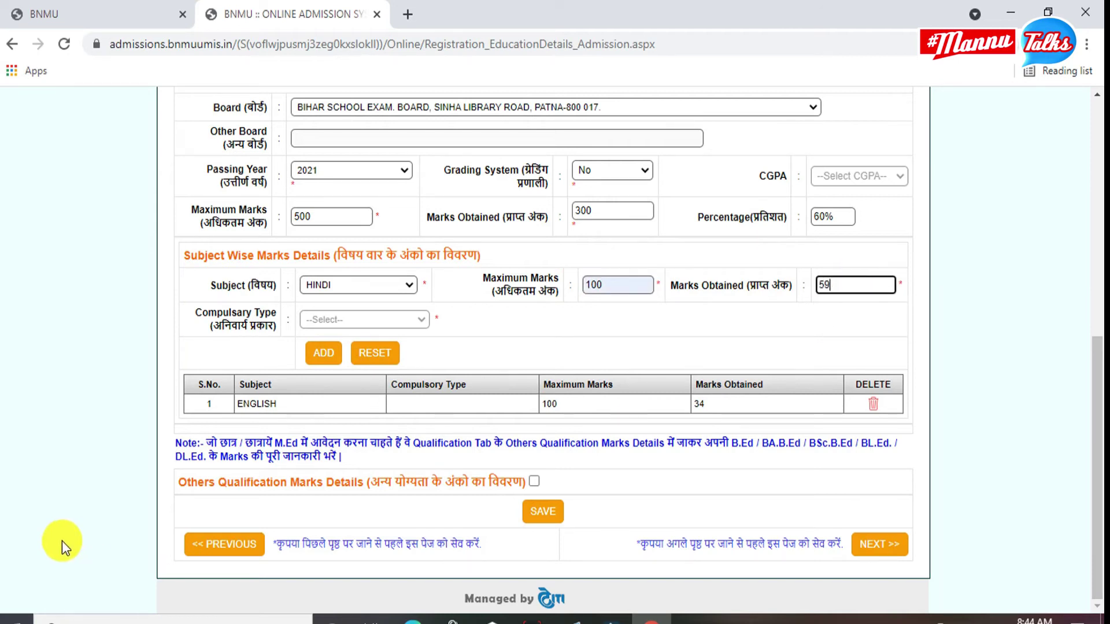
left_click(322, 352)
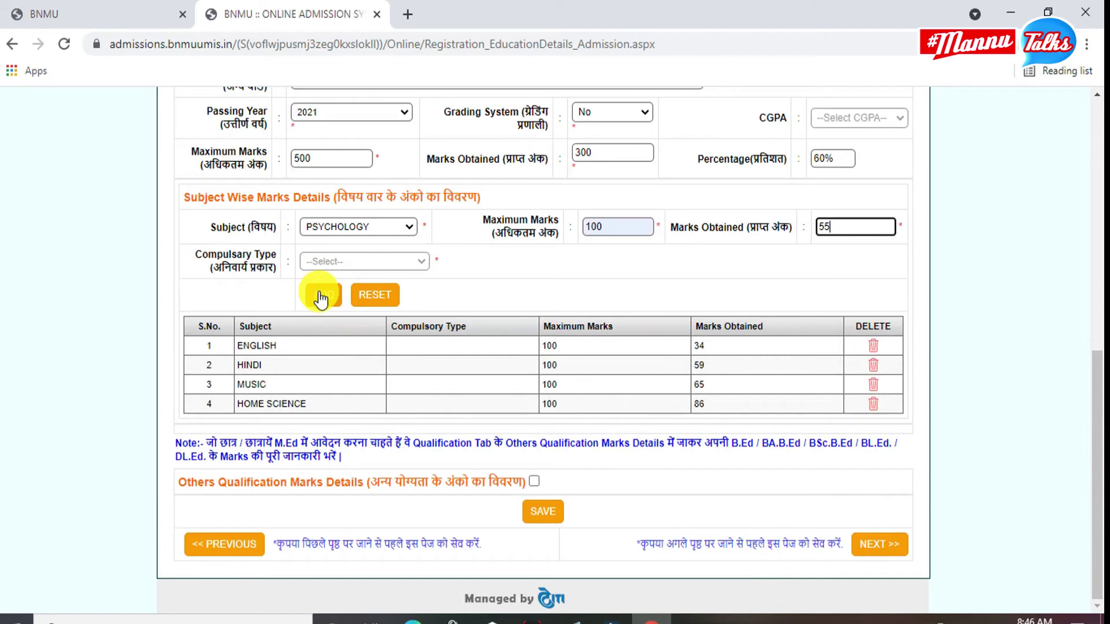
left_click(321, 299)
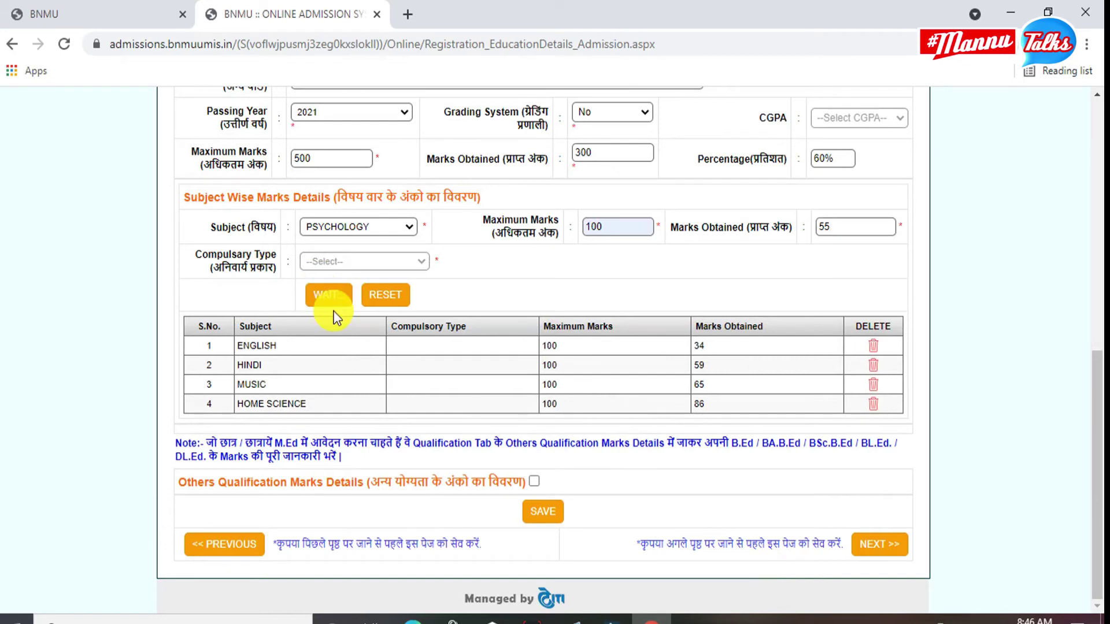
scroll(350, 341, "down", 8)
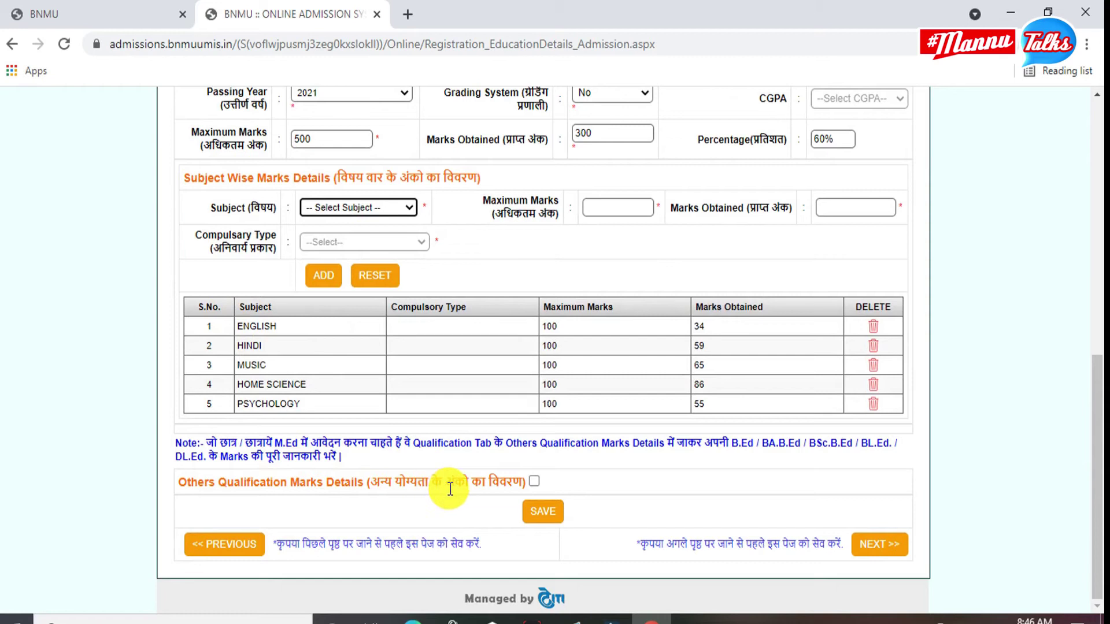
Toggle the Others Qualification checkbox and save the education details.
left_click(532, 484)
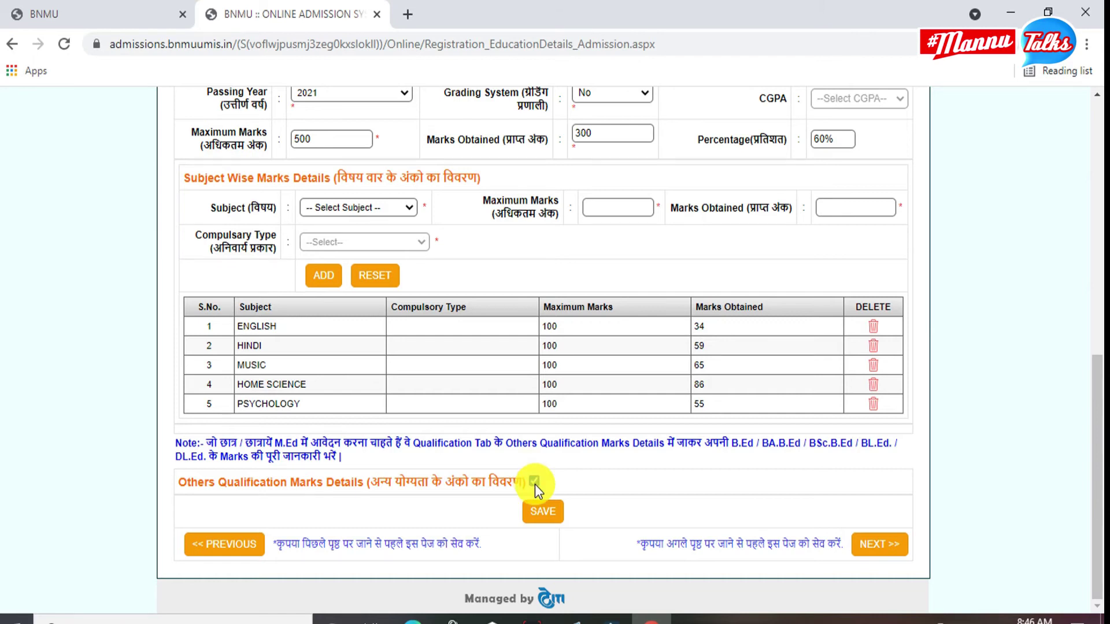
scroll(545, 501, "down", 5)
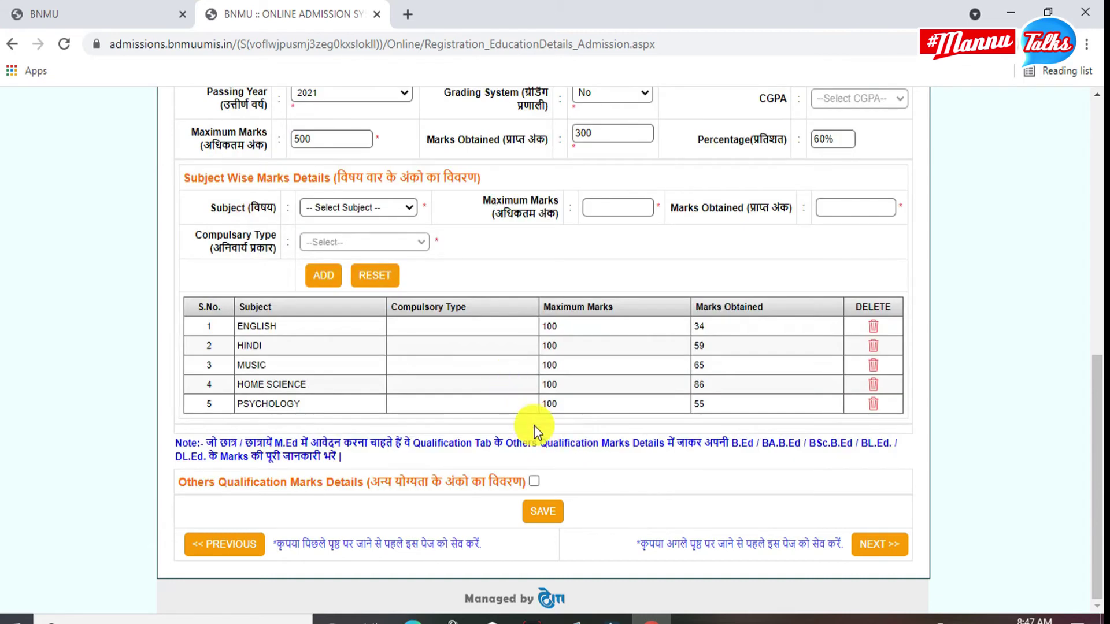
left_click(550, 512)
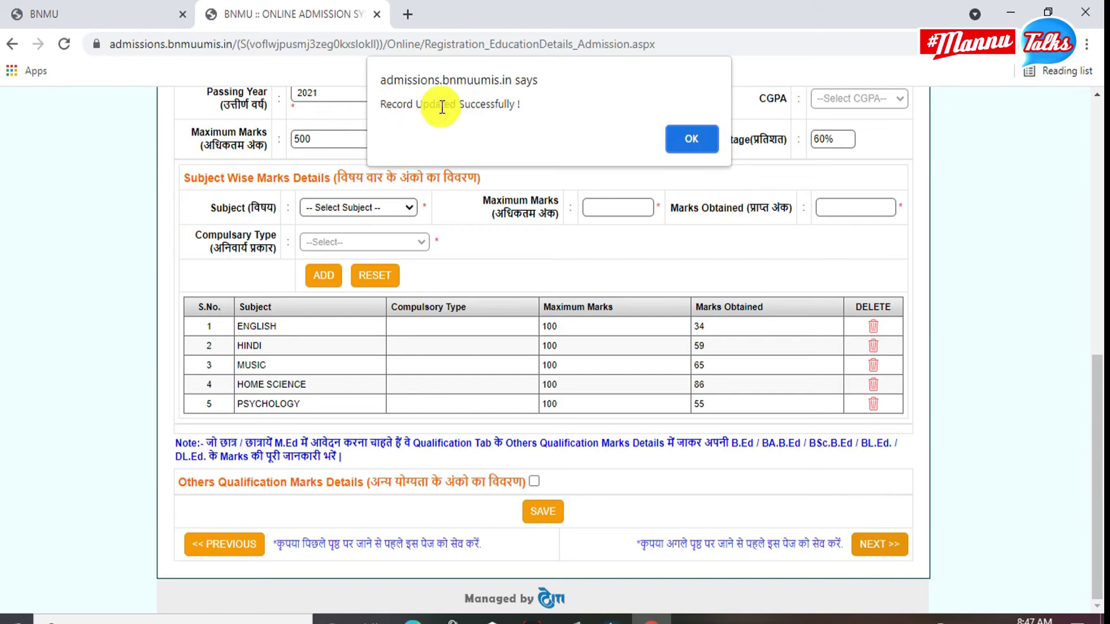
Dismiss the 'Record Updated Successfully' alert and go to Step 6/6 Subject & College Selection.
left_click(701, 145)
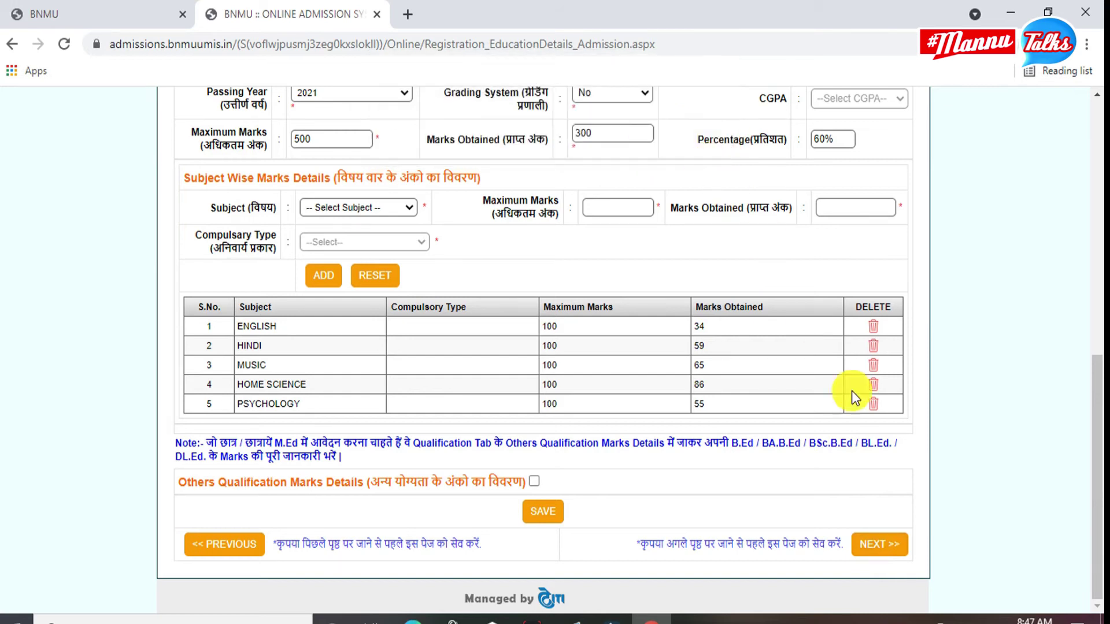
left_click(882, 547)
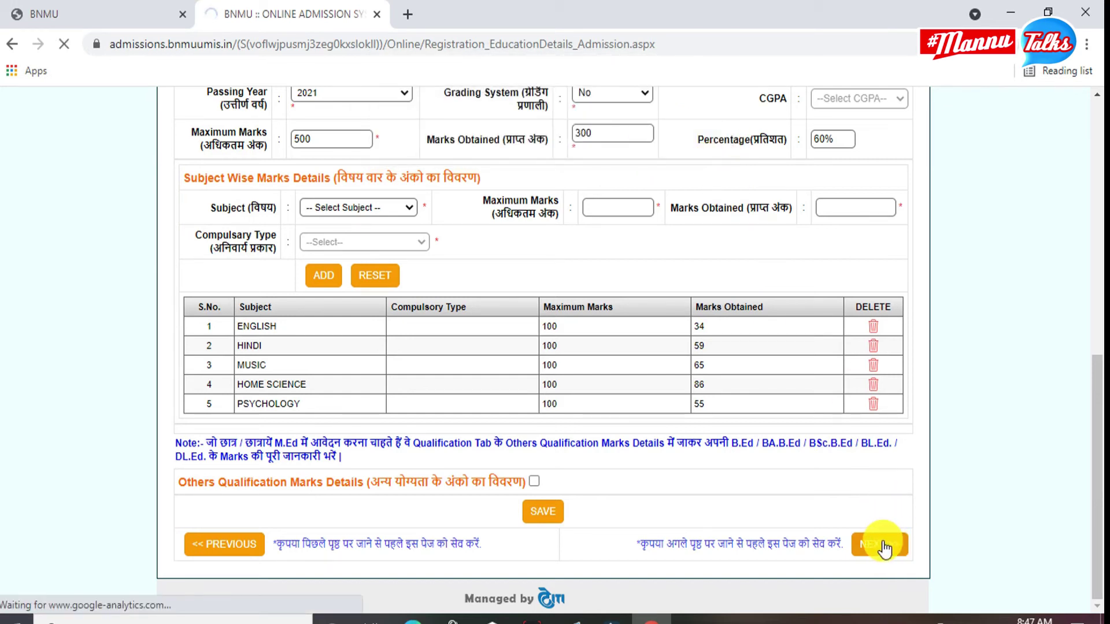
scroll(759, 401, "up", 10)
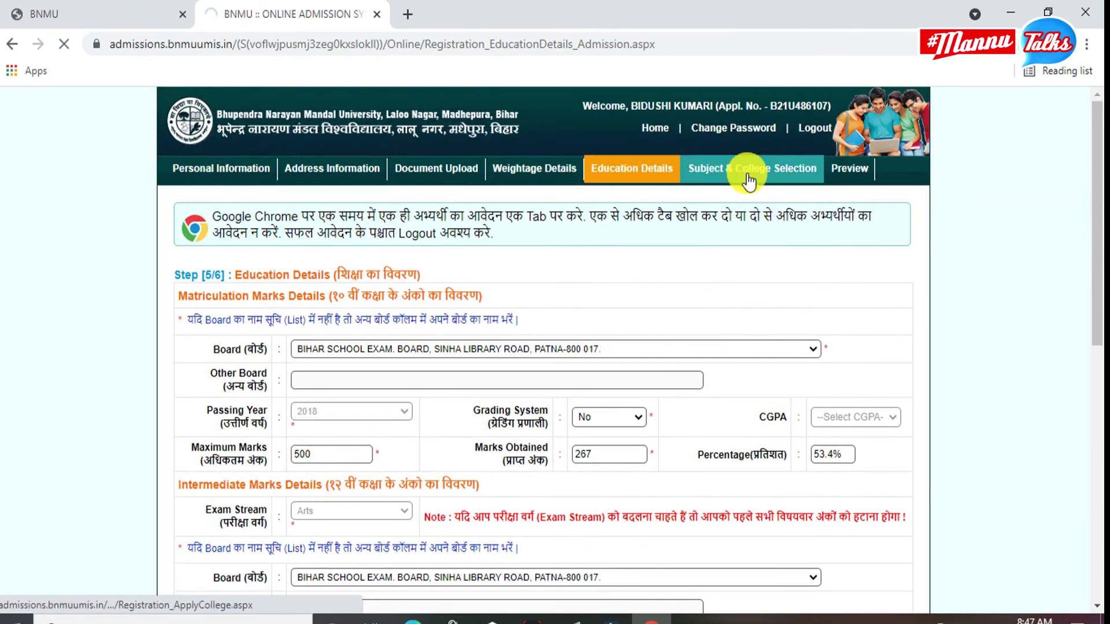
left_click(751, 174)
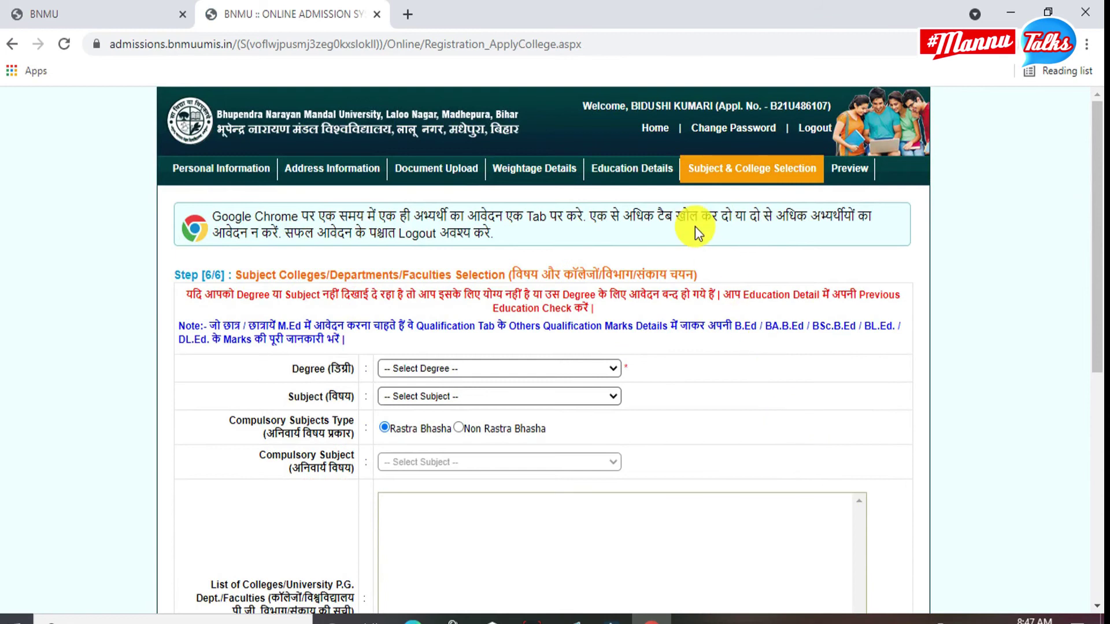
Choose degree B.A (Hons.), subject HINDI, and Rastra Bhasha as compulsory subject type.
left_click(509, 370)
left_click(456, 396)
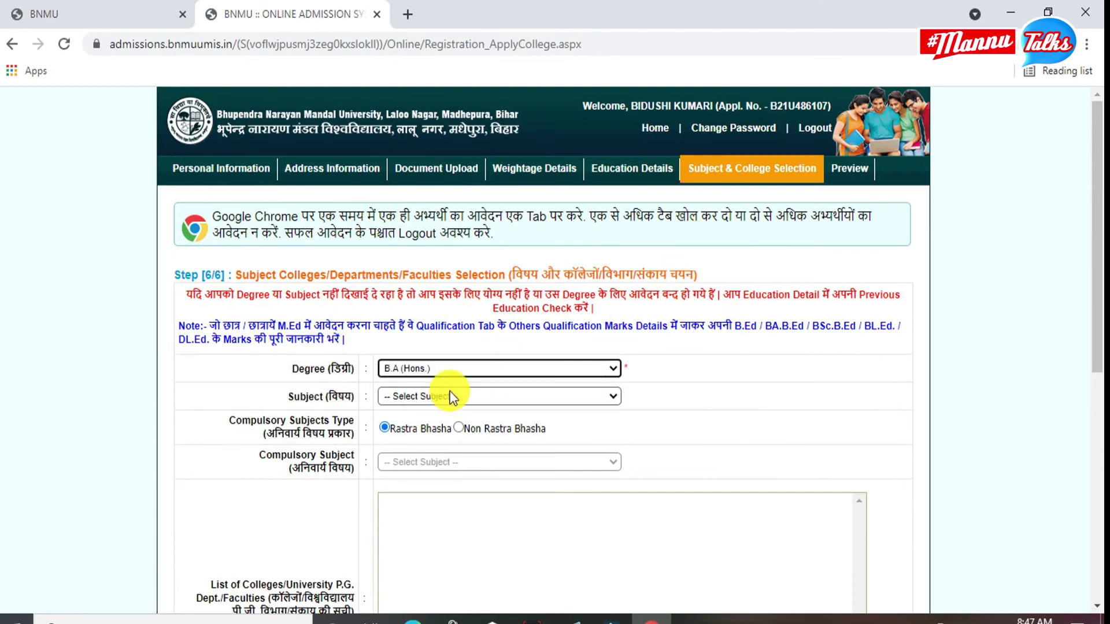
left_click(450, 394)
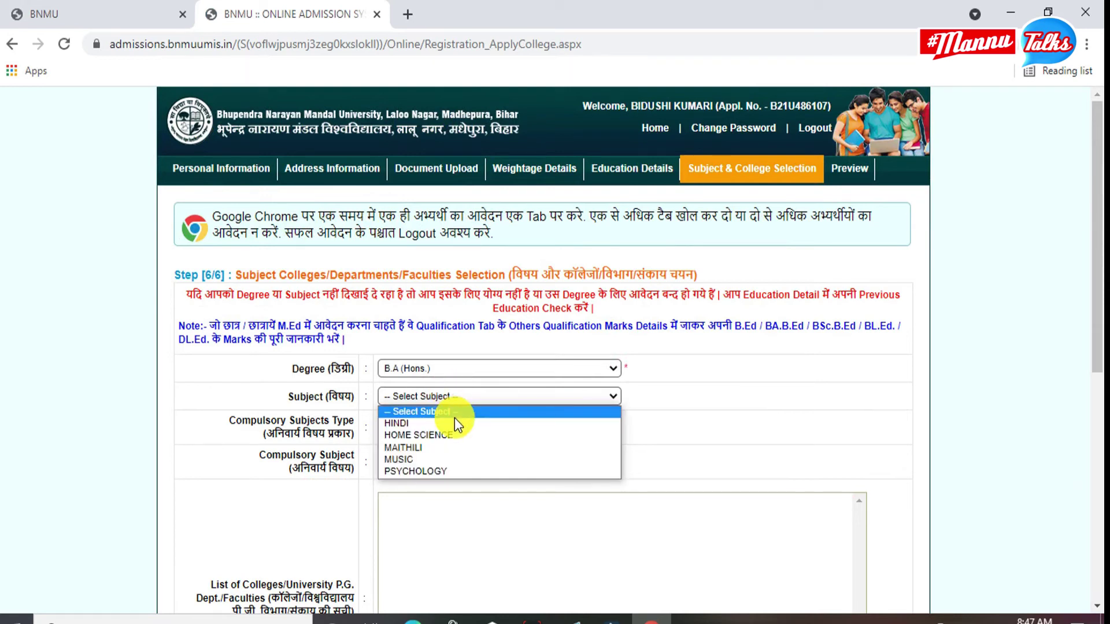
left_click(452, 423)
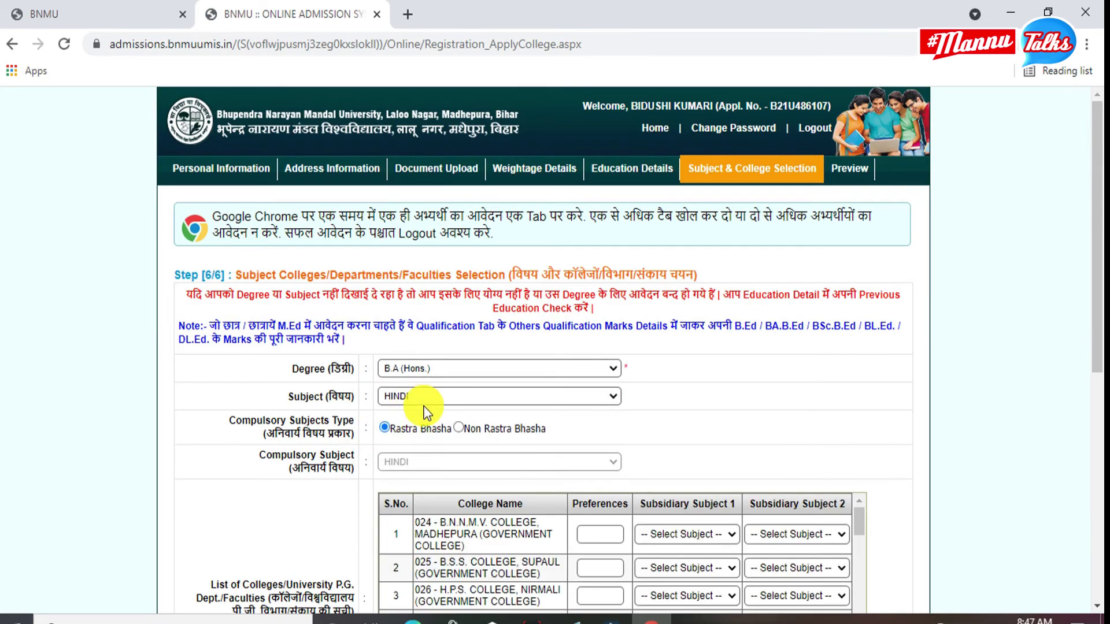
scroll(429, 417, "down", 1)
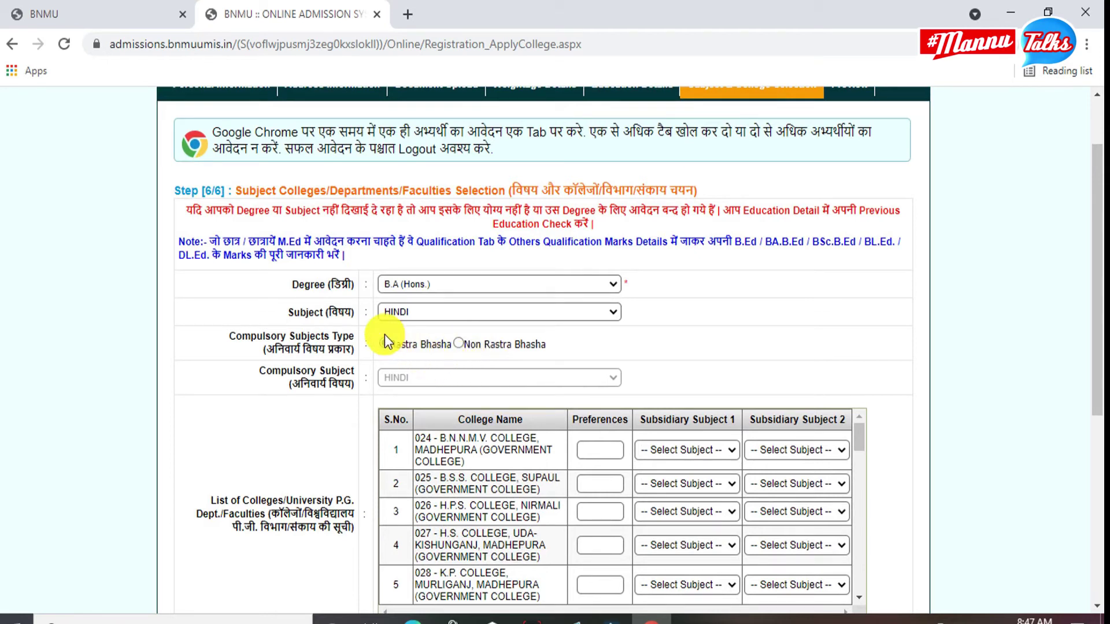
left_click(393, 349)
scroll(408, 376, "down", 1)
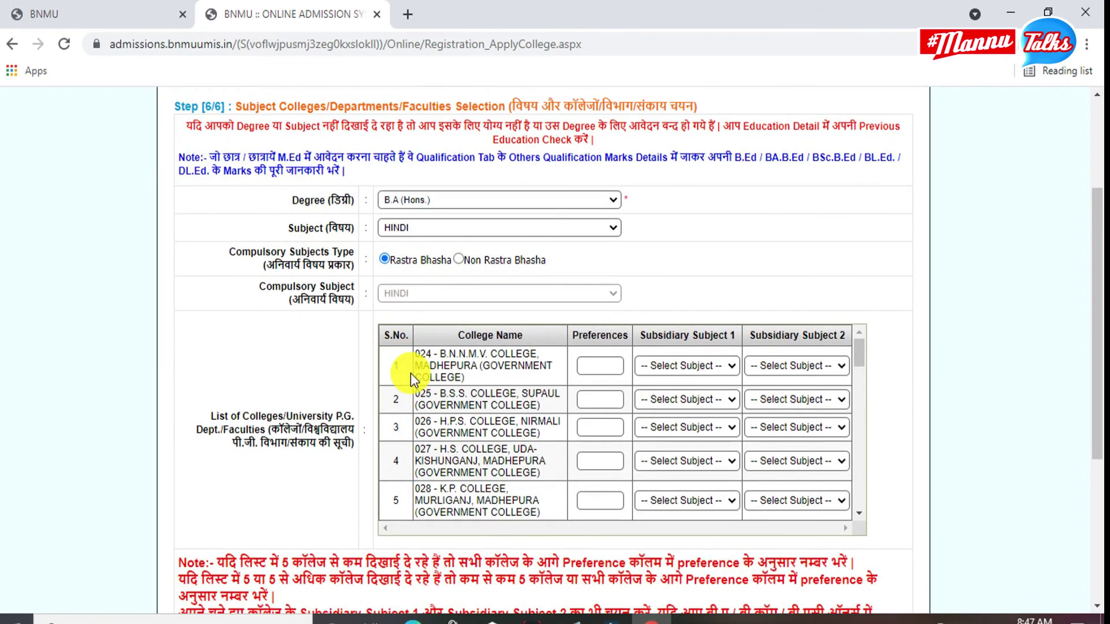
Give the first college preference 5 with subsidiary subjects GEOGRAPHY and HOME SCIENCE.
left_click(595, 371)
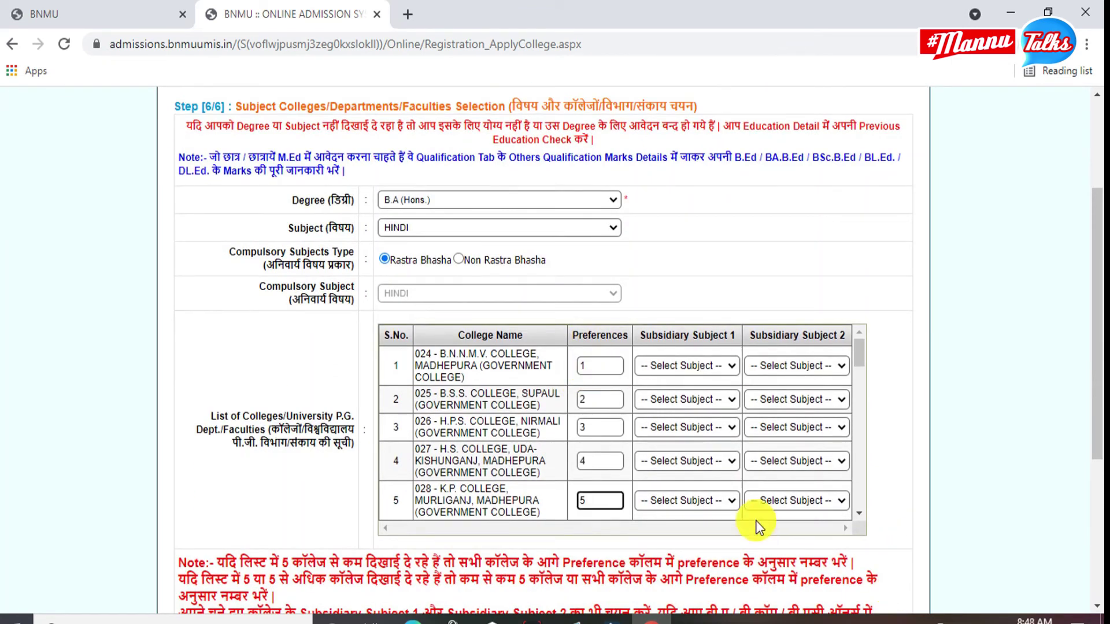
type("5")
left_click(695, 368)
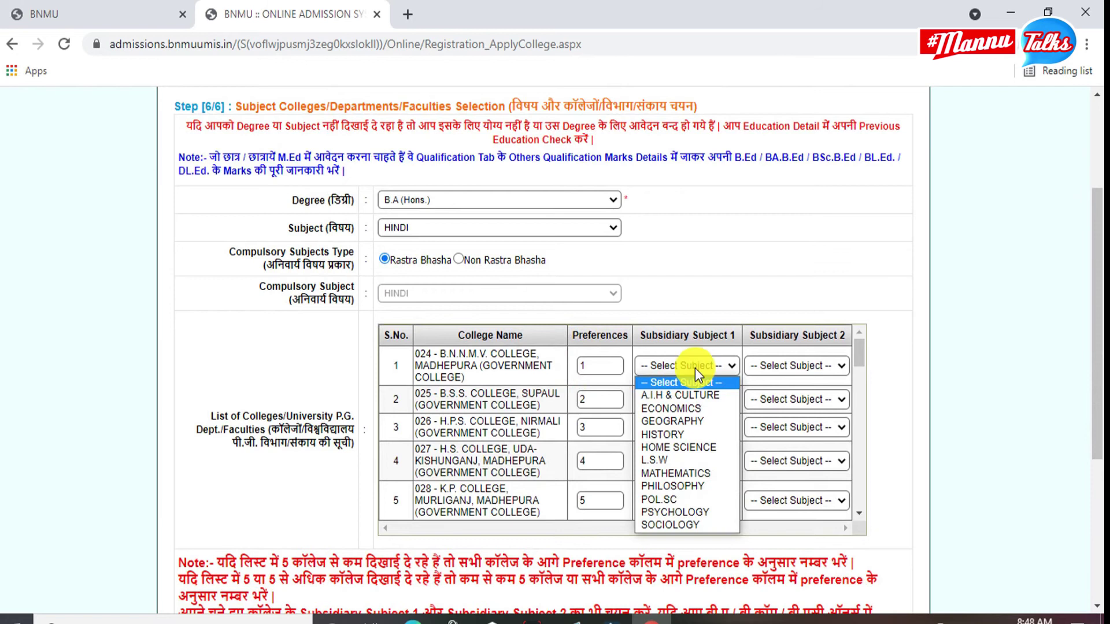
left_click(697, 424)
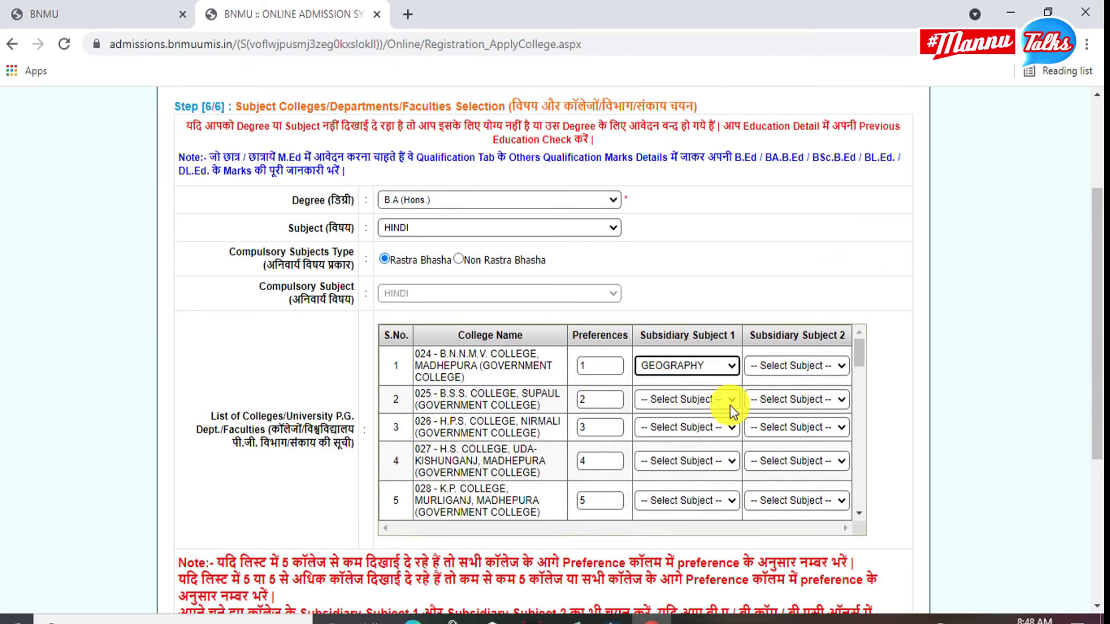
left_click(823, 365)
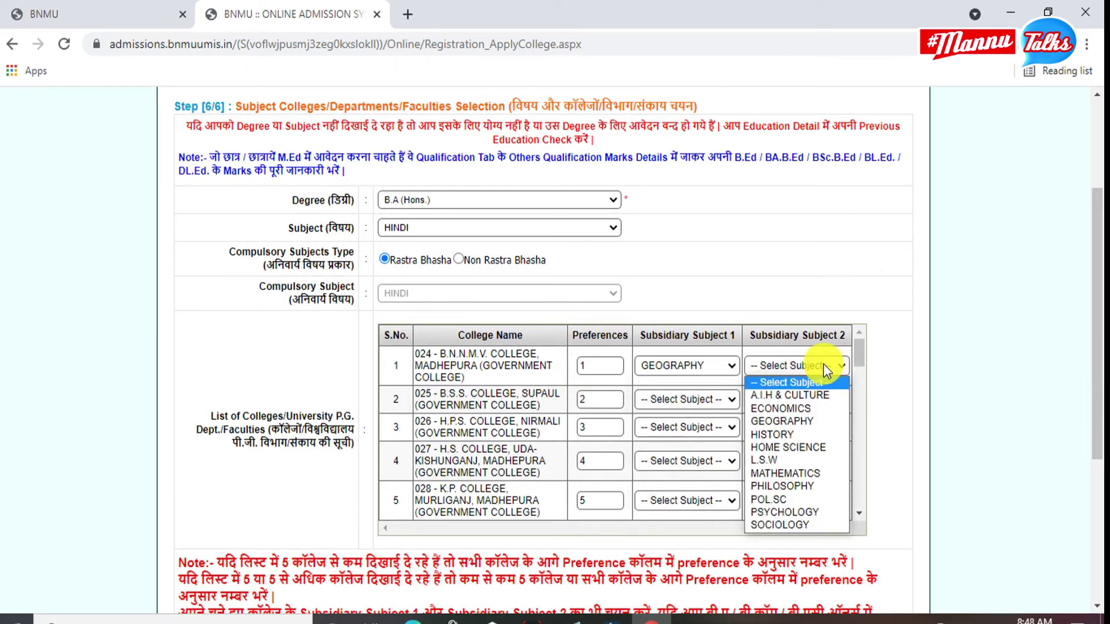
left_click(805, 449)
left_click(703, 399)
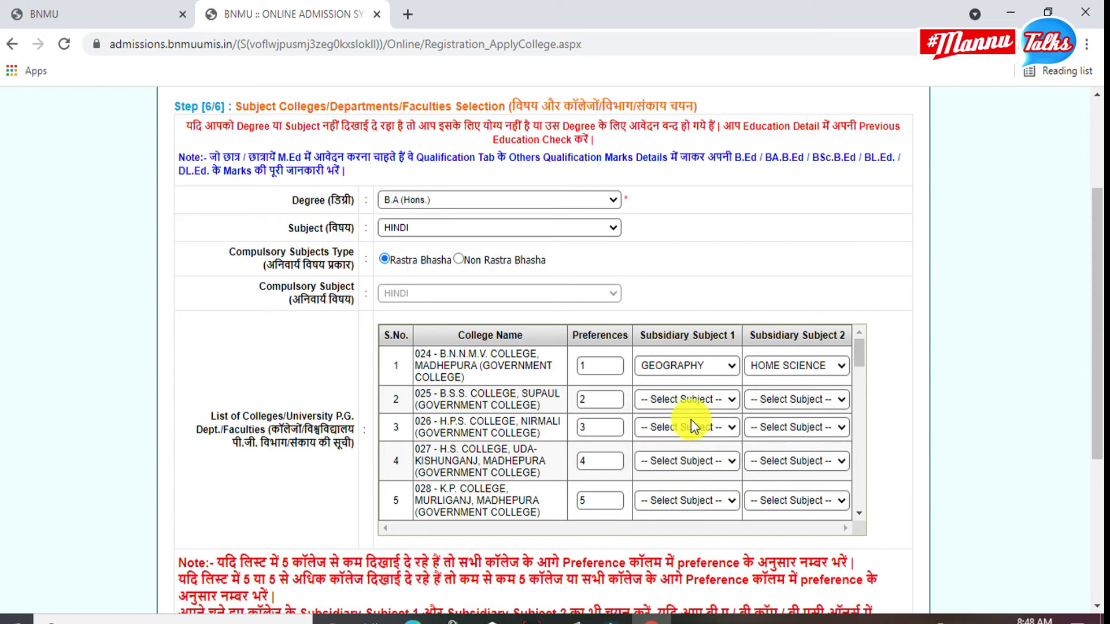
Pick subsidiary subjects for the remaining colleges: POL.SC for the second, PSYCHOLOGY for the third.
left_click(687, 398)
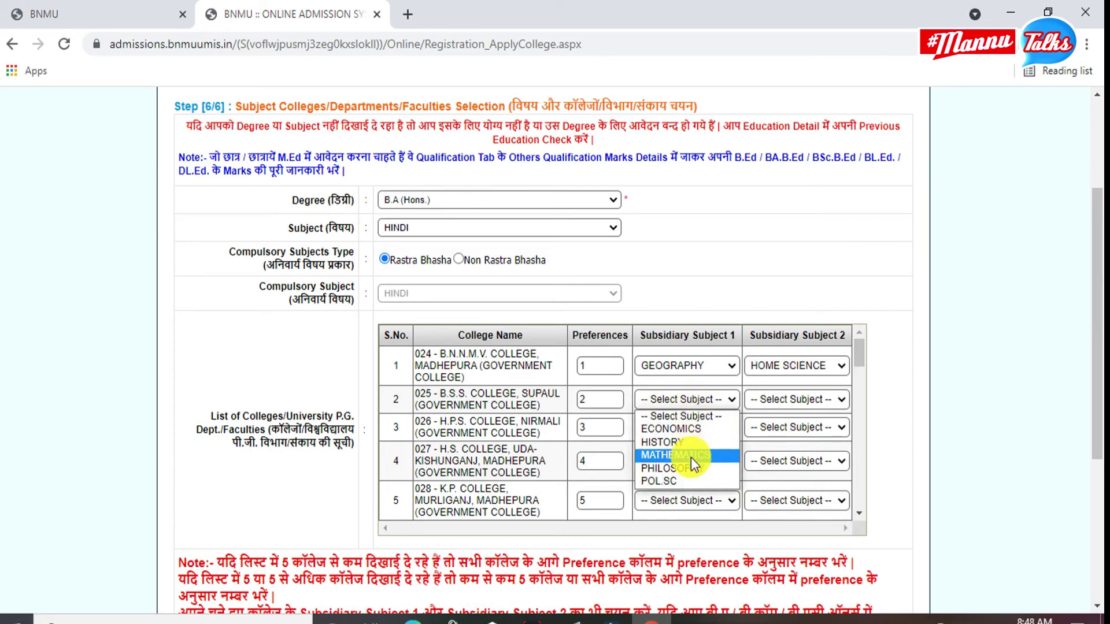
left_click(686, 479)
left_click(795, 399)
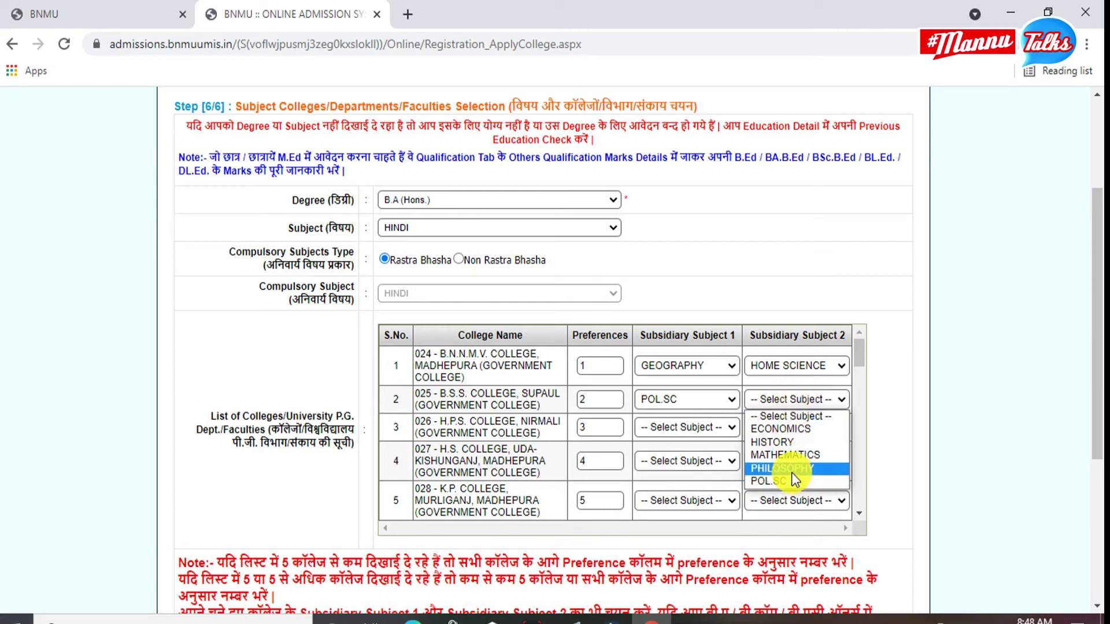
left_click(790, 448)
left_click(669, 431)
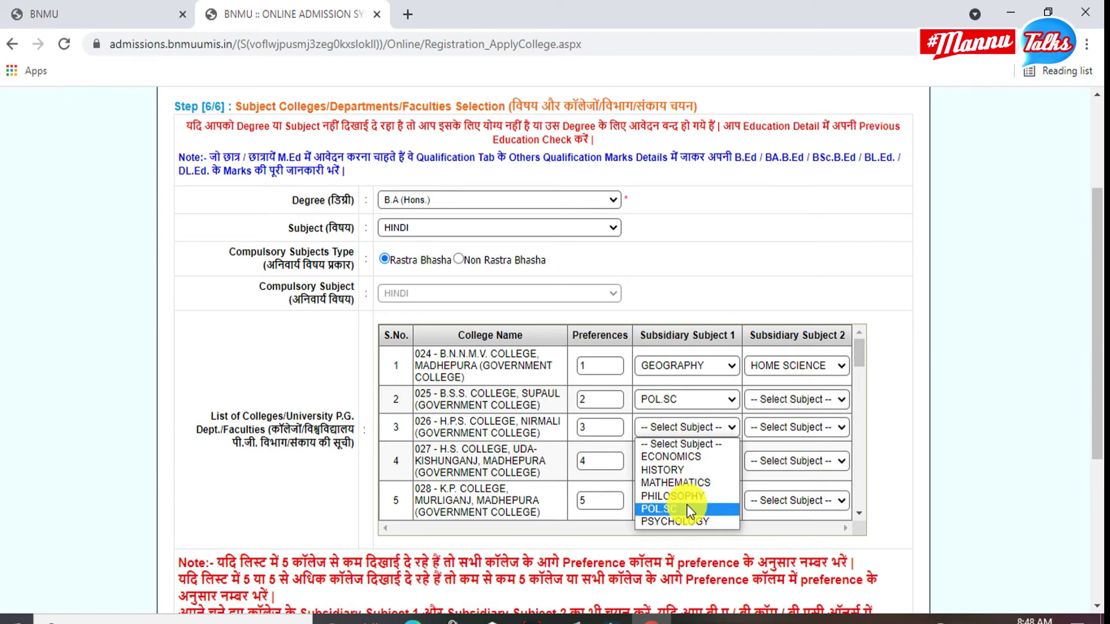
left_click(690, 520)
left_click(797, 426)
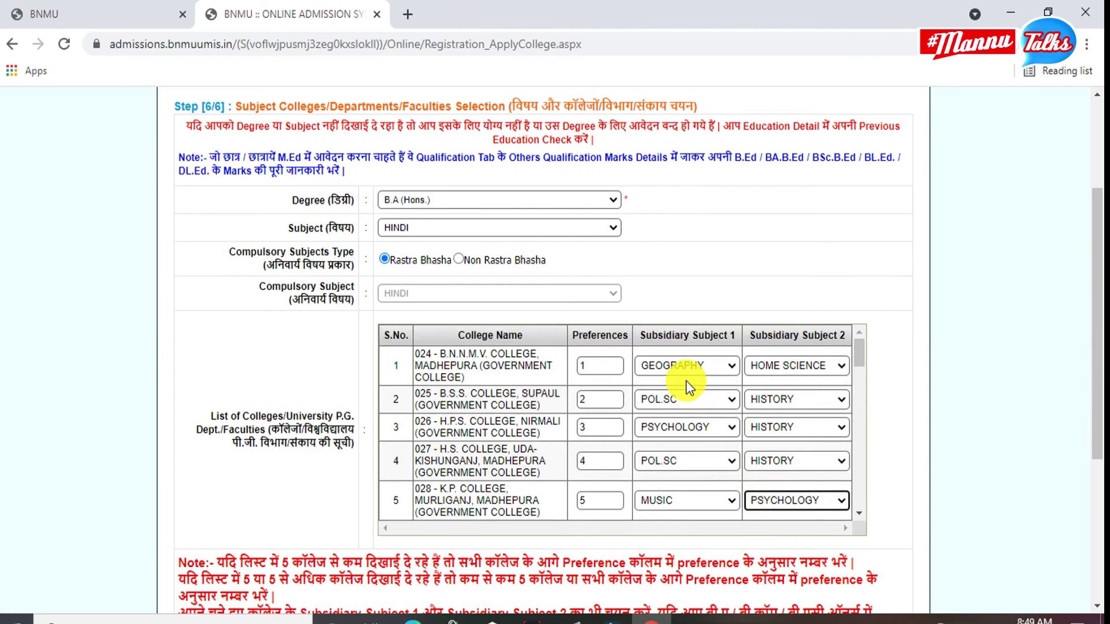
scroll(701, 424, "down", 5)
Save the subject and college choices, then check the HINDI (RB) listing and 150 fee.
scroll(611, 434, "down", 10)
scroll(885, 419, "down", 4)
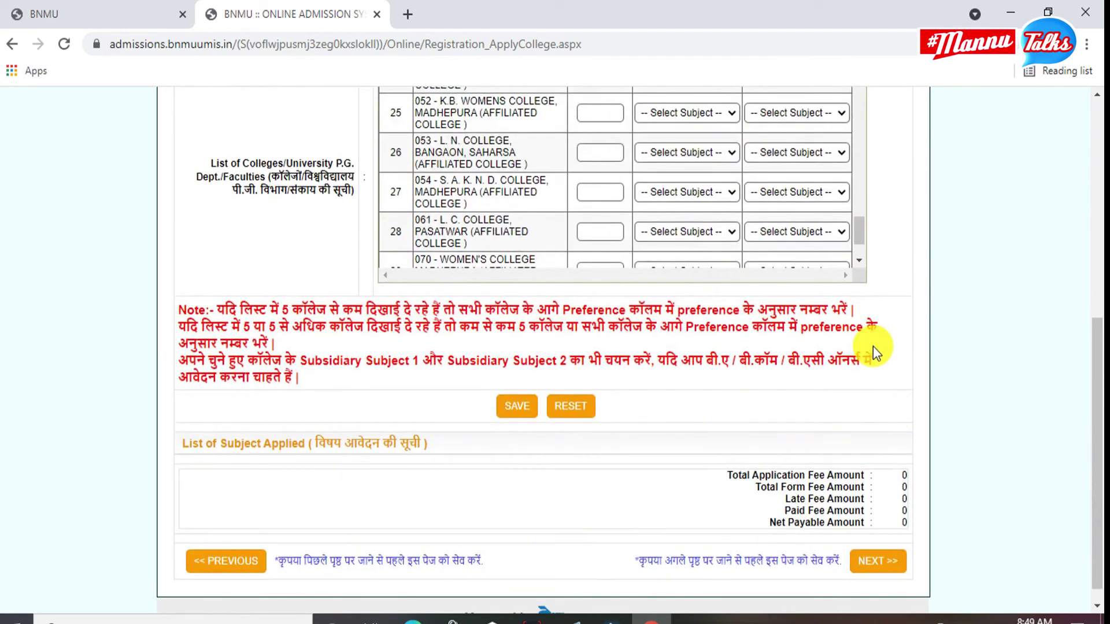
left_click(519, 406)
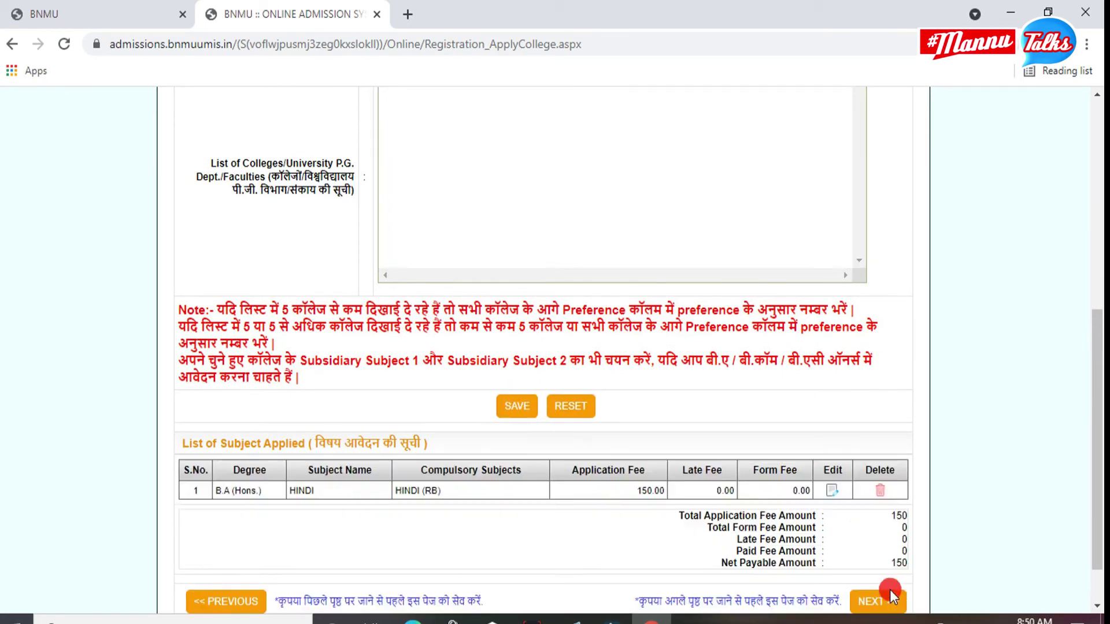
scroll(647, 444, "down", 1)
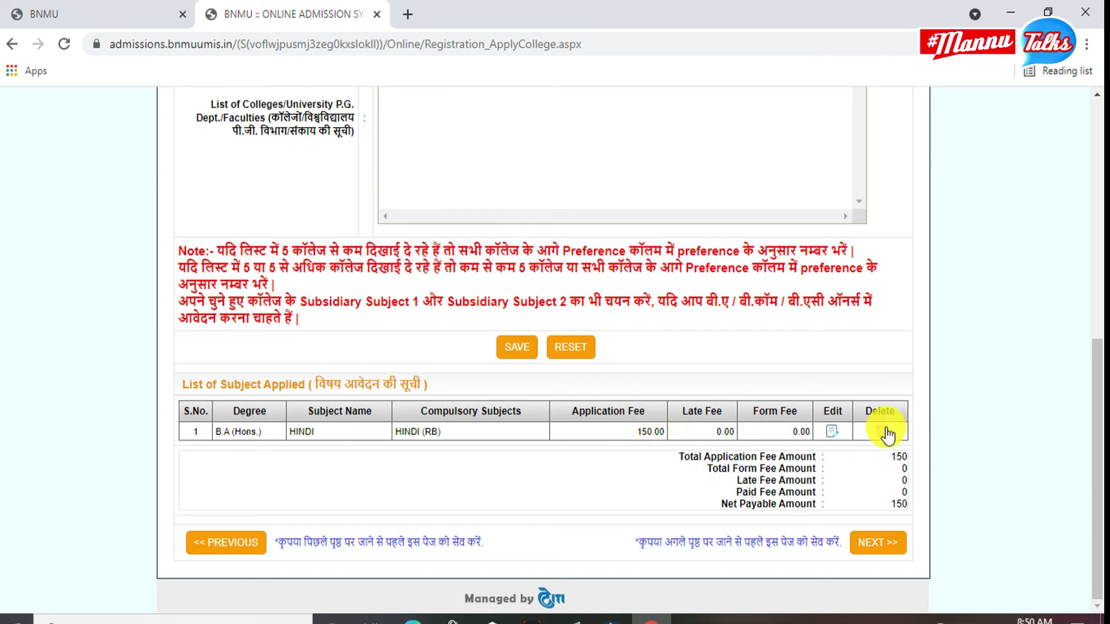
scroll(536, 257, "up", 3)
scroll(538, 258, "up", 3)
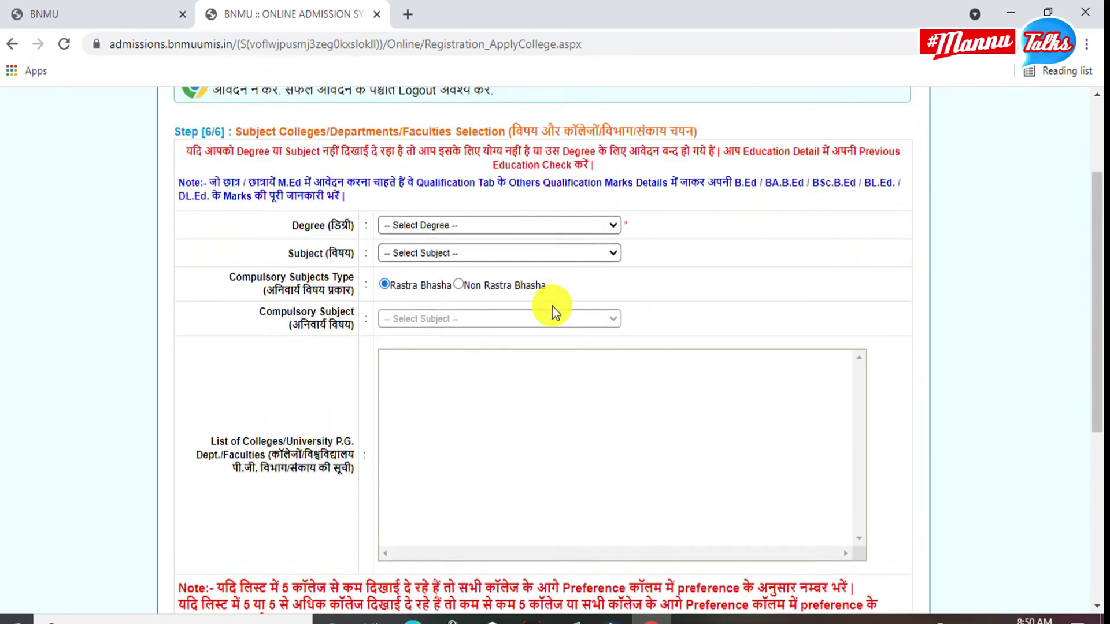
scroll(555, 307, "down", 5)
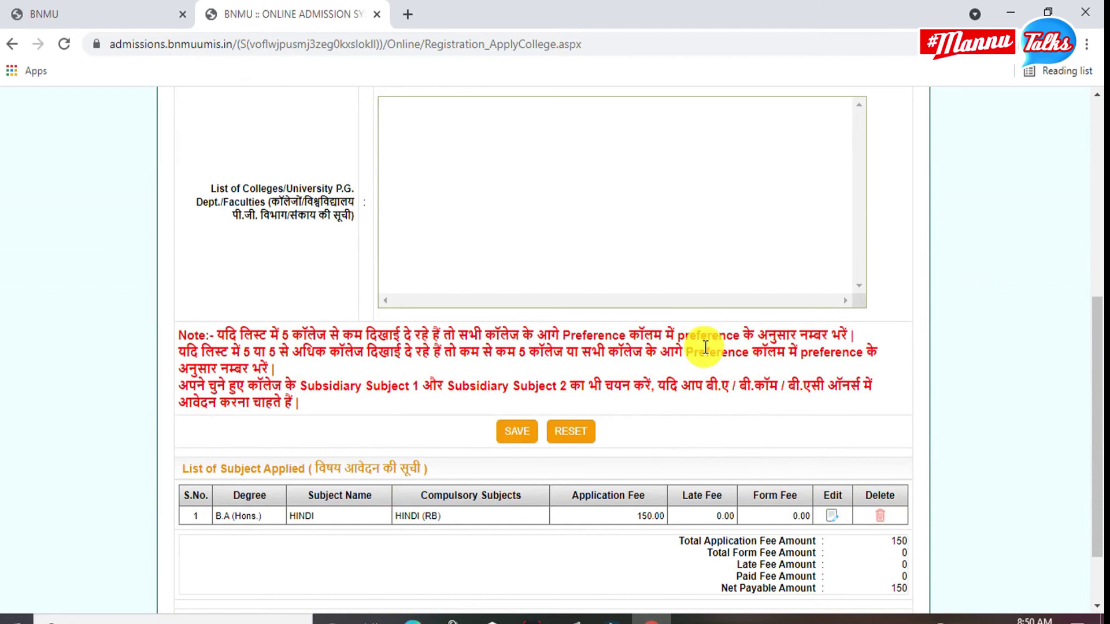
scroll(703, 405, "down", 2)
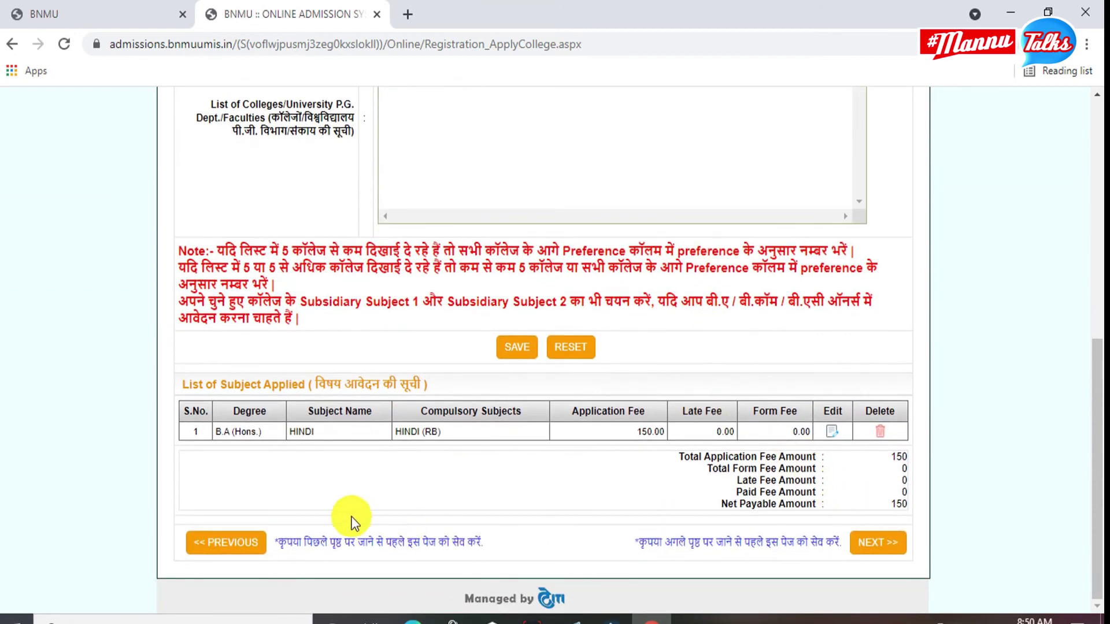
Review the preview's bank details, both addresses and Step 3/6 documents, then continue.
left_click(870, 552)
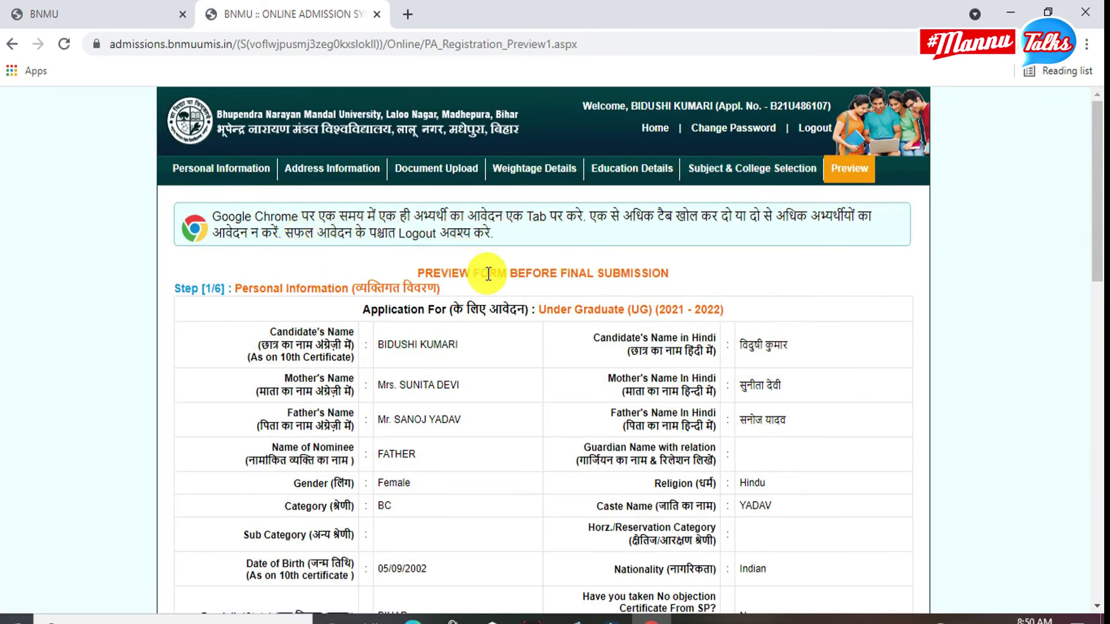
scroll(489, 273, "down", 3)
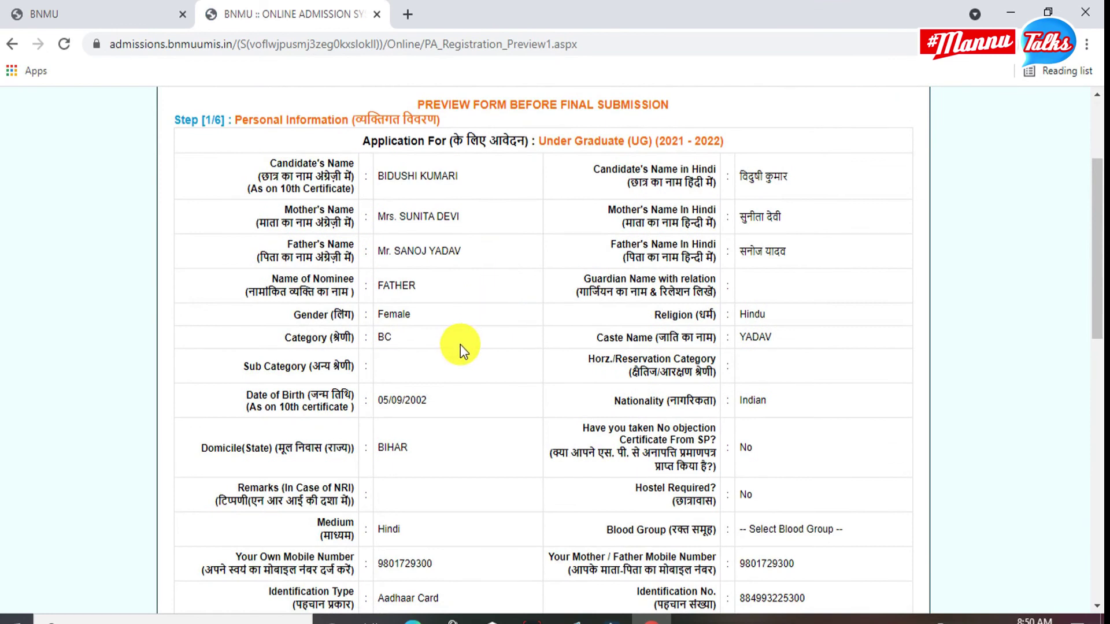
scroll(460, 347, "down", 7)
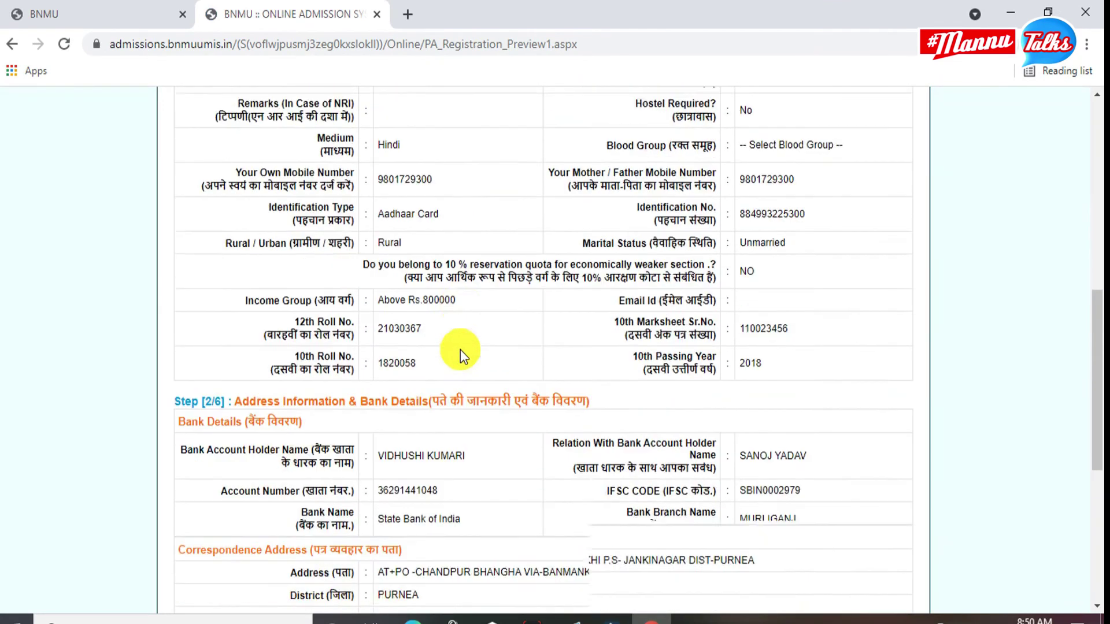
scroll(460, 350, "down", 2)
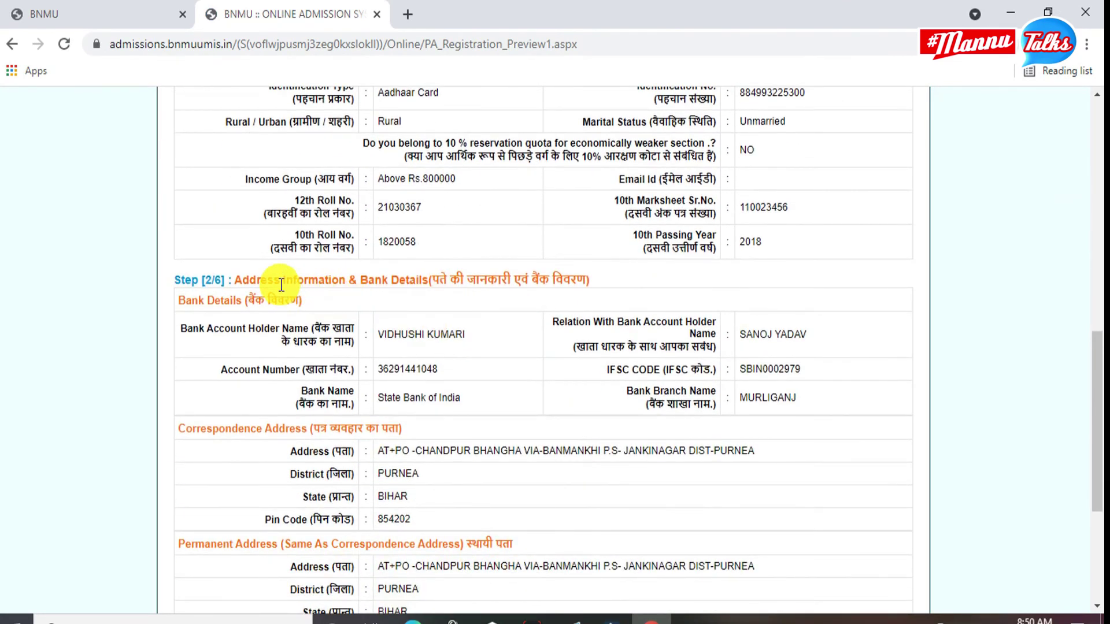
scroll(252, 244, "down", 1)
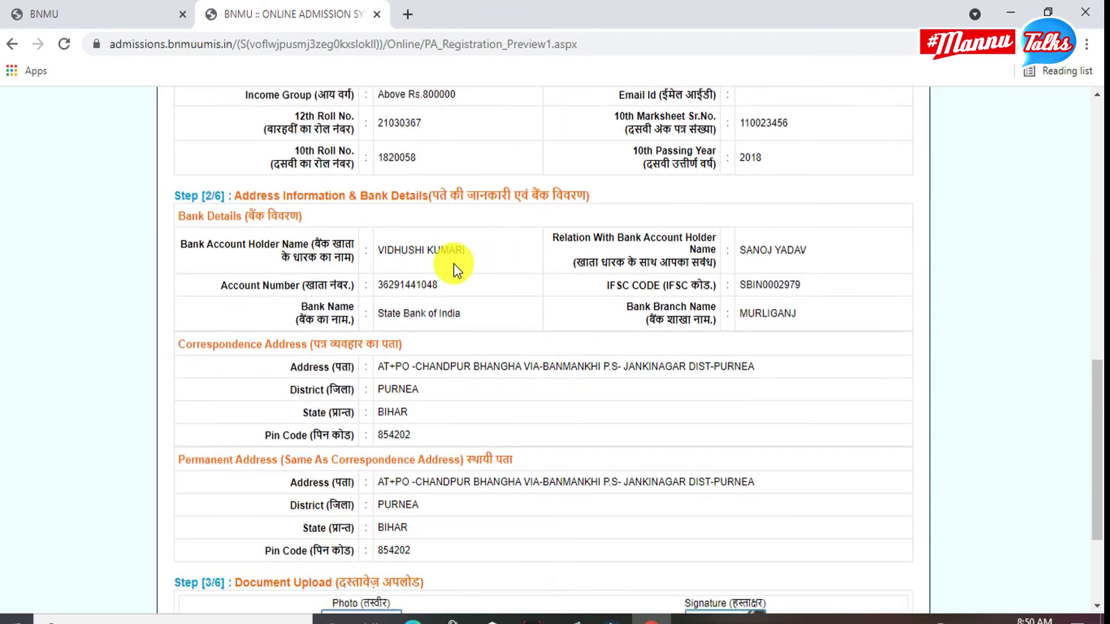
scroll(555, 271, "down", 3)
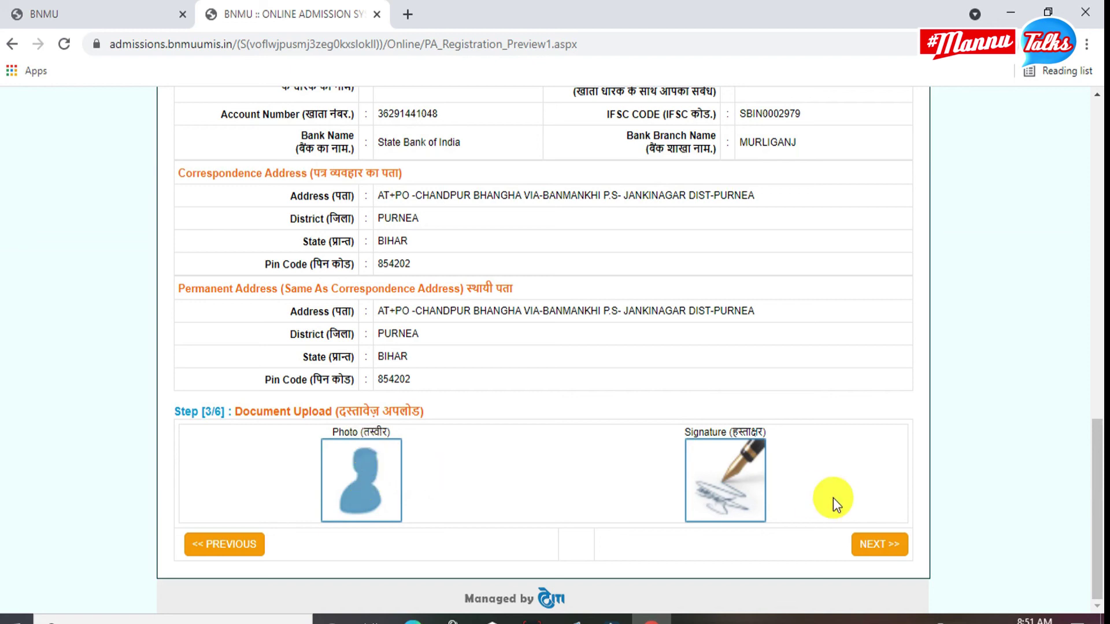
left_click(881, 553)
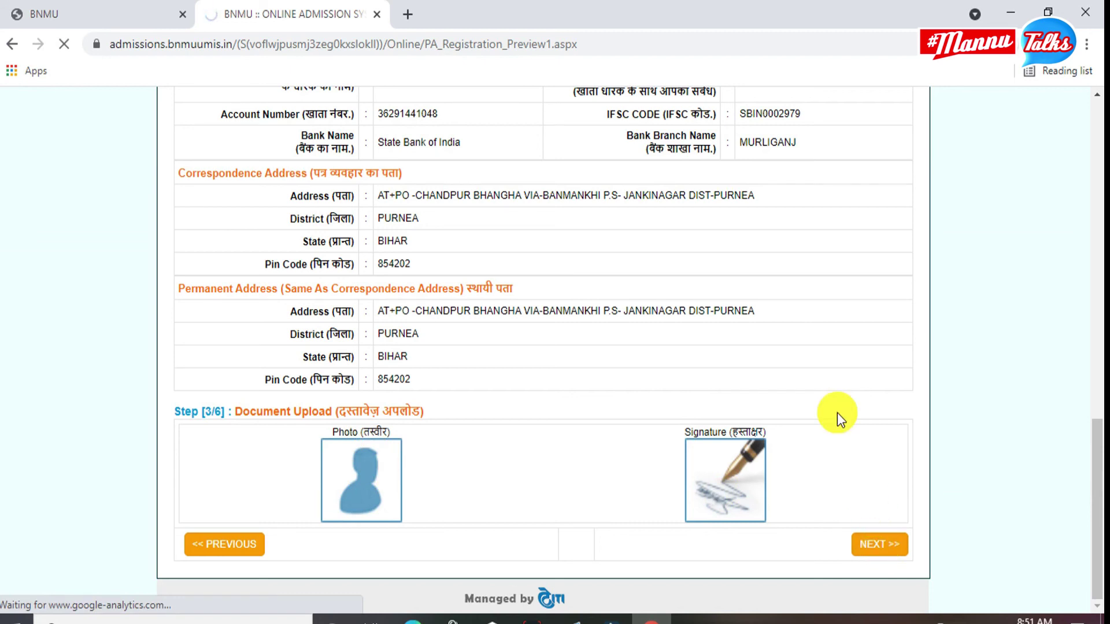
Dismiss the Google Translate offer and try SUBMIT & MAKE PAYMENT from the declaration.
scroll(795, 250, "down", 4)
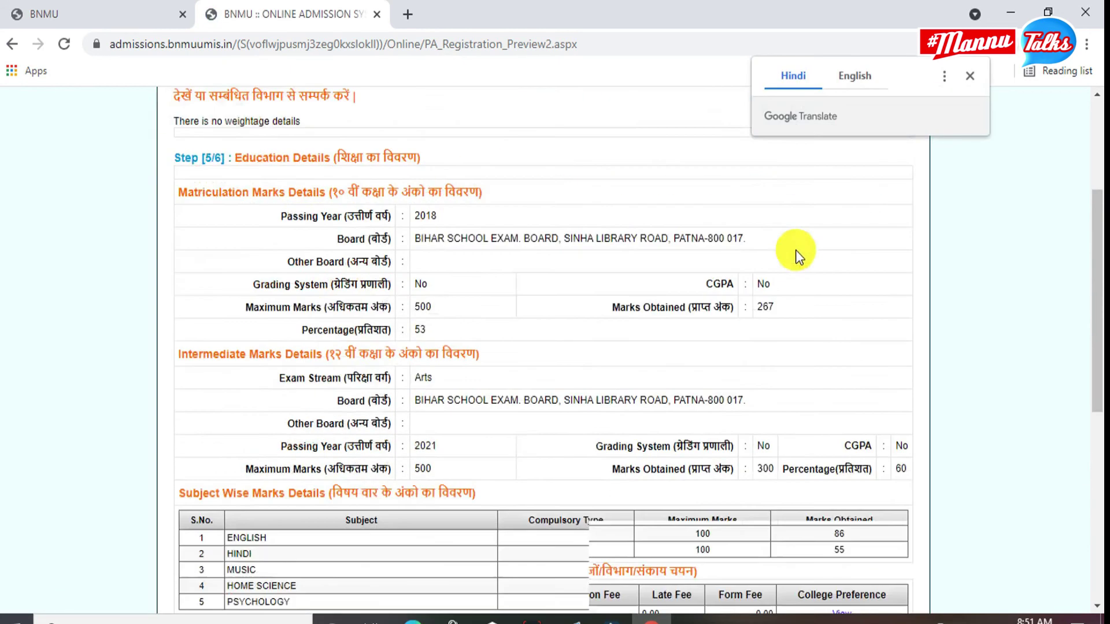
scroll(796, 250, "down", 6)
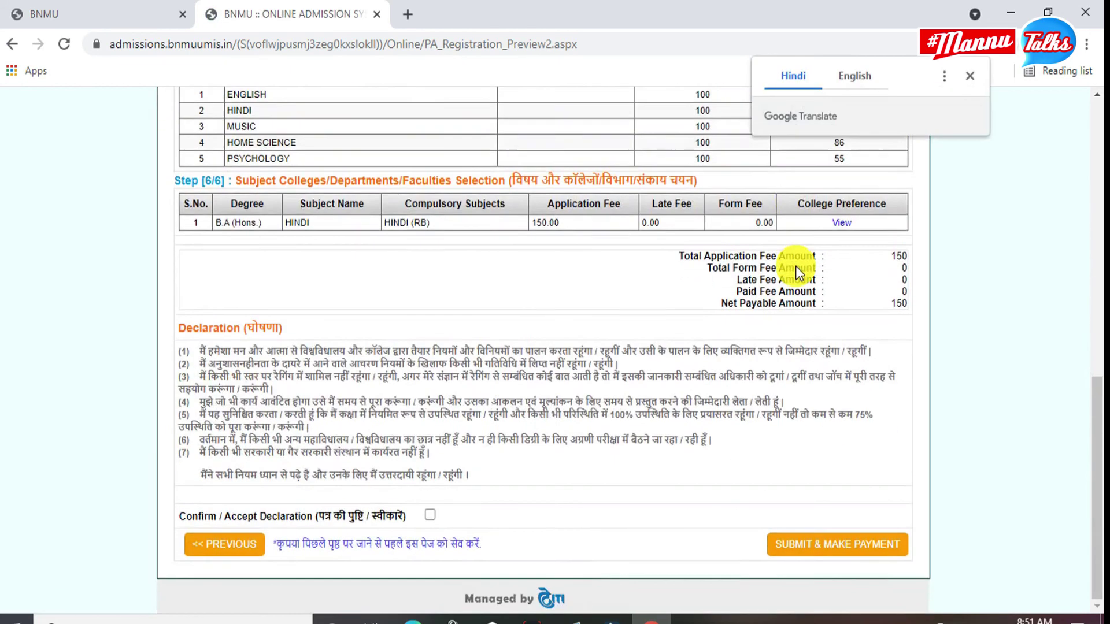
left_click(971, 77)
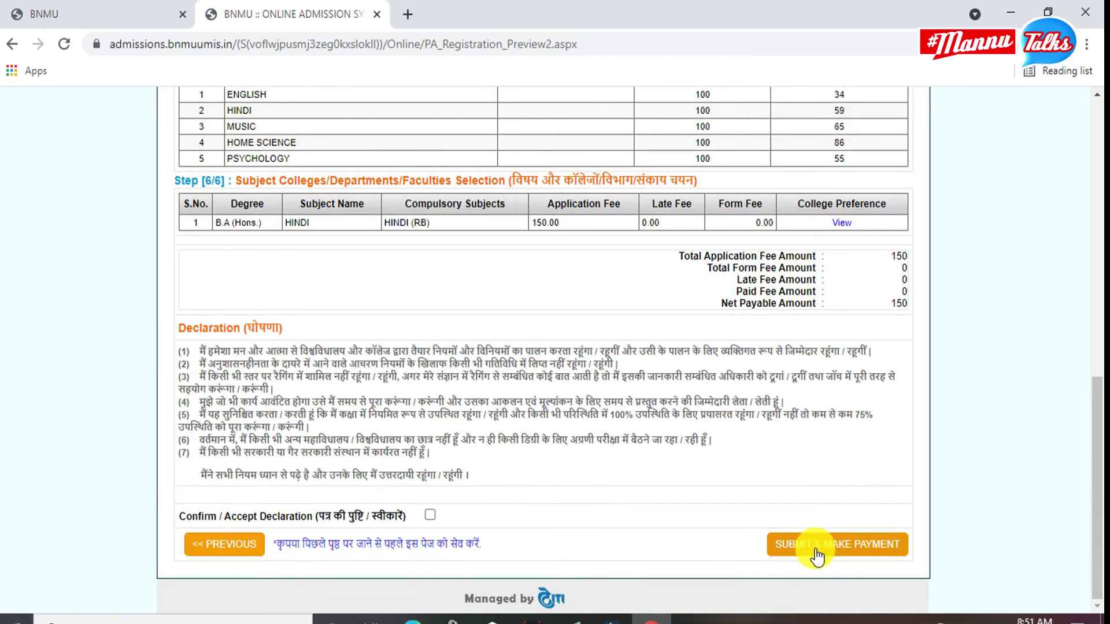
left_click(874, 554)
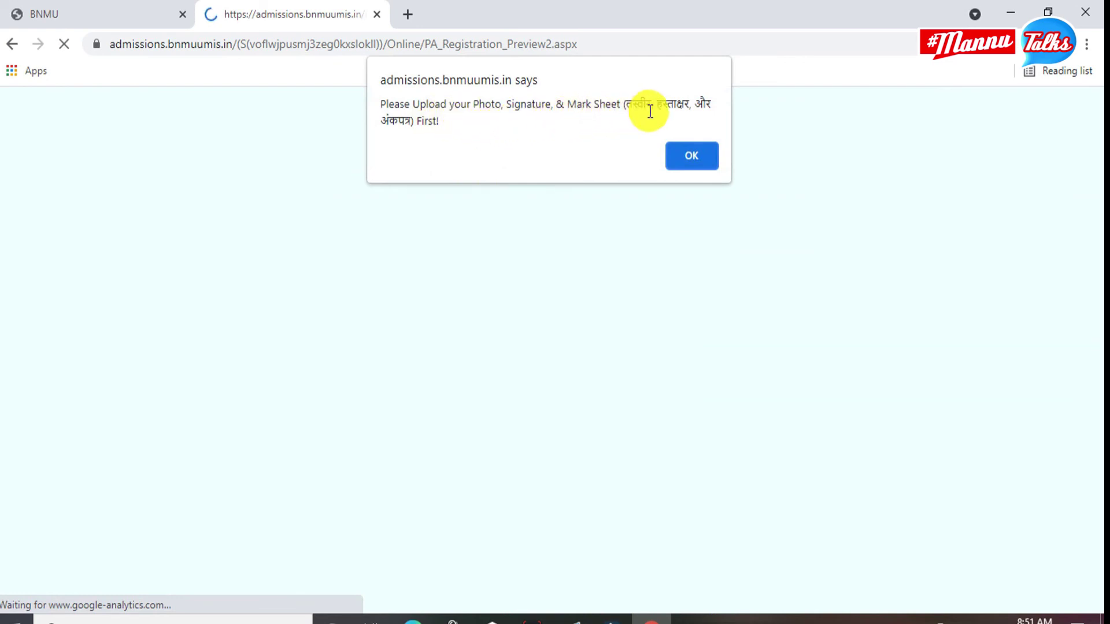
Acknowledge the upload warning and scroll to the signature and 12th mark sheet fields.
left_click(699, 151)
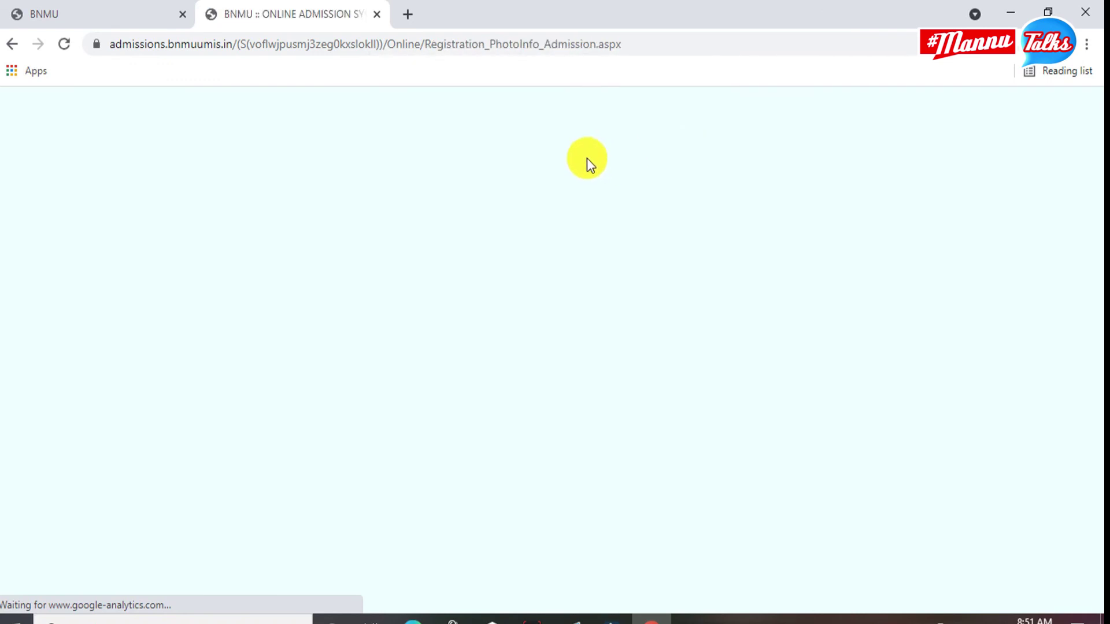
scroll(538, 165, "down", 5)
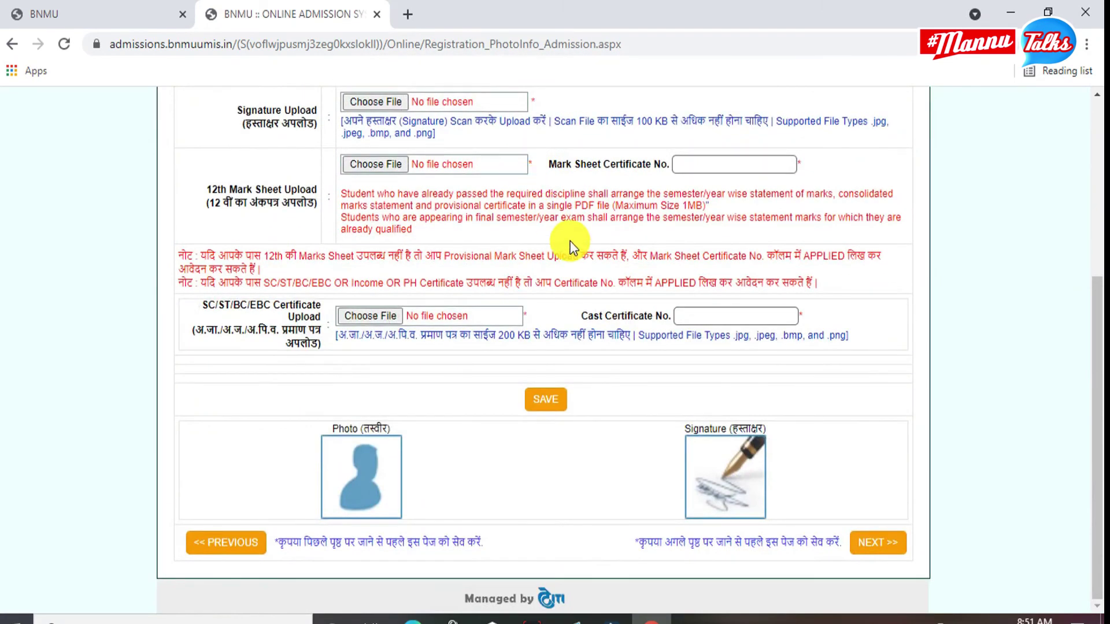